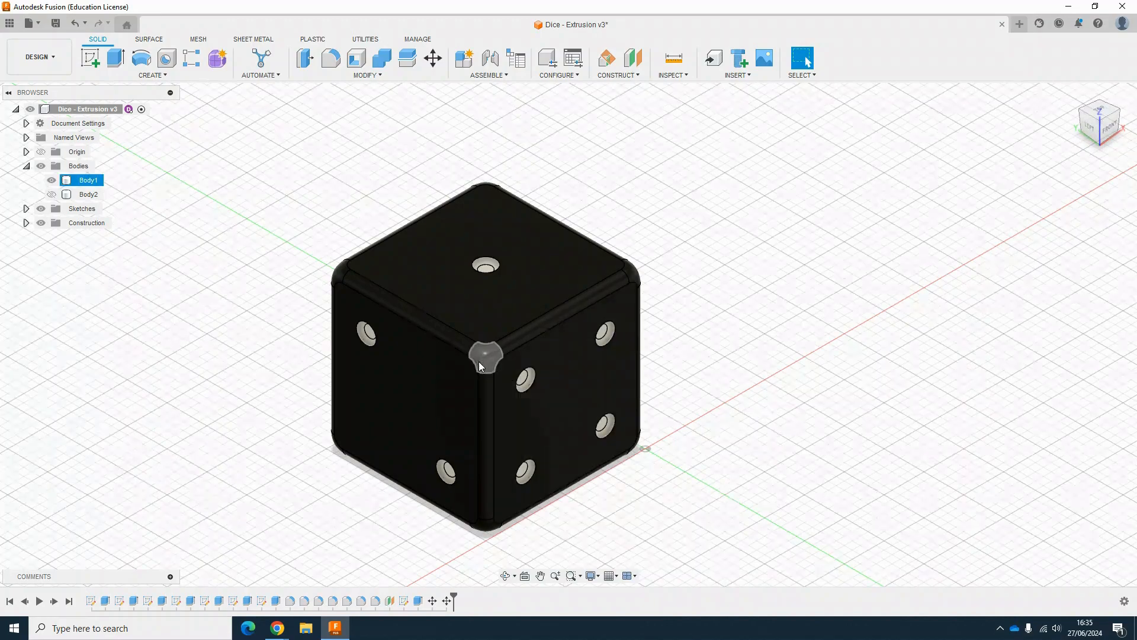
Step: Examine the finished dice model from several orientations and zoom levels
middle_click_drag(479, 358, 564, 329)
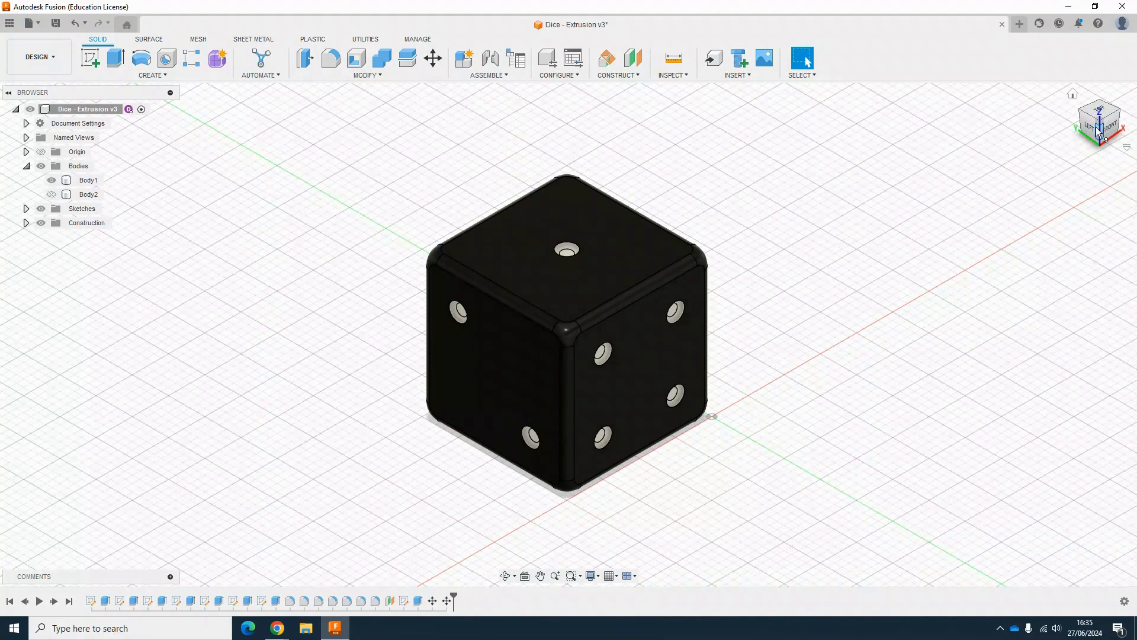
mouse_move(1109, 131)
left_mouse_down()
mouse_move(1057, 113)
mouse_move(1039, 83)
mouse_move(1089, 100)
mouse_move(1108, 148)
mouse_move(1084, 196)
mouse_move(1031, 166)
mouse_move(1063, 116)
mouse_move(1096, 113)
mouse_move(1107, 138)
left_mouse_up()
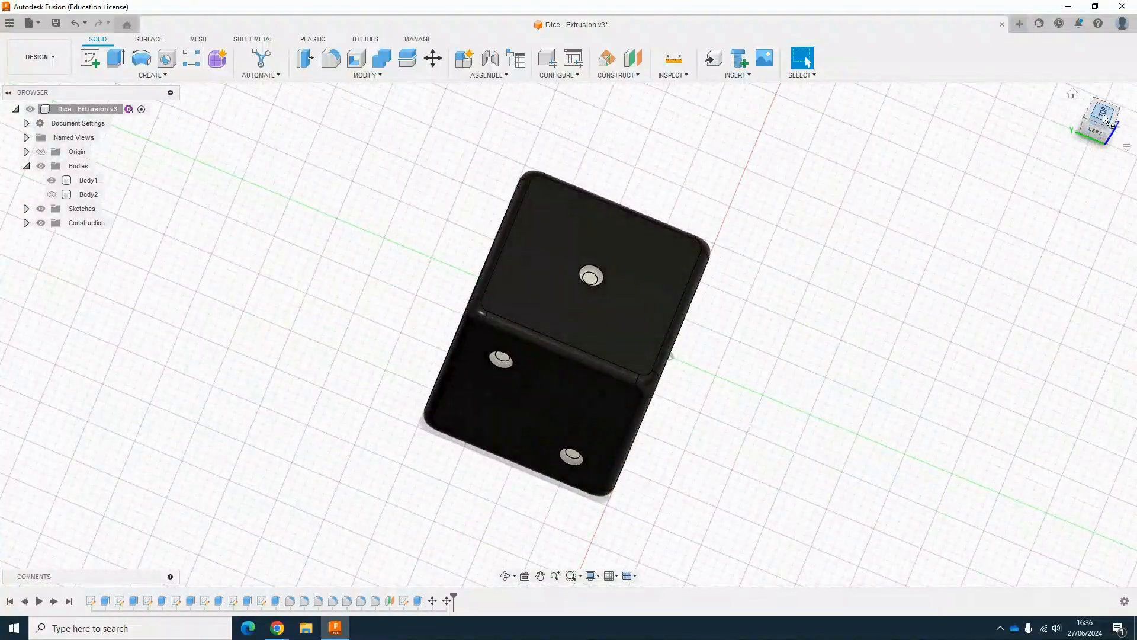
left_click(1103, 114)
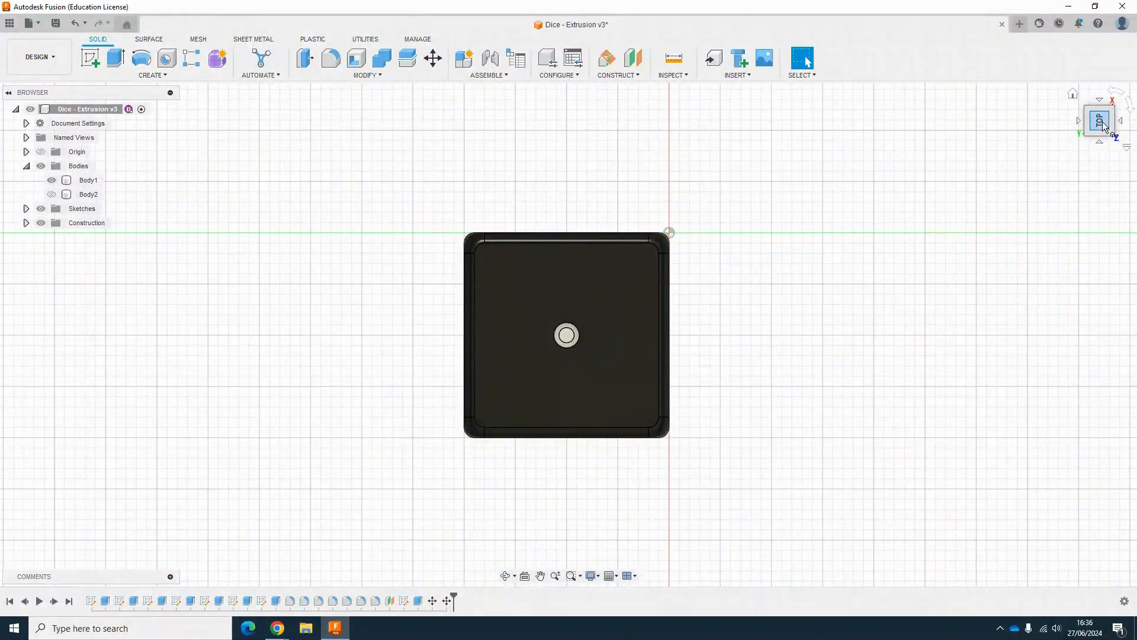
left_click(1099, 102)
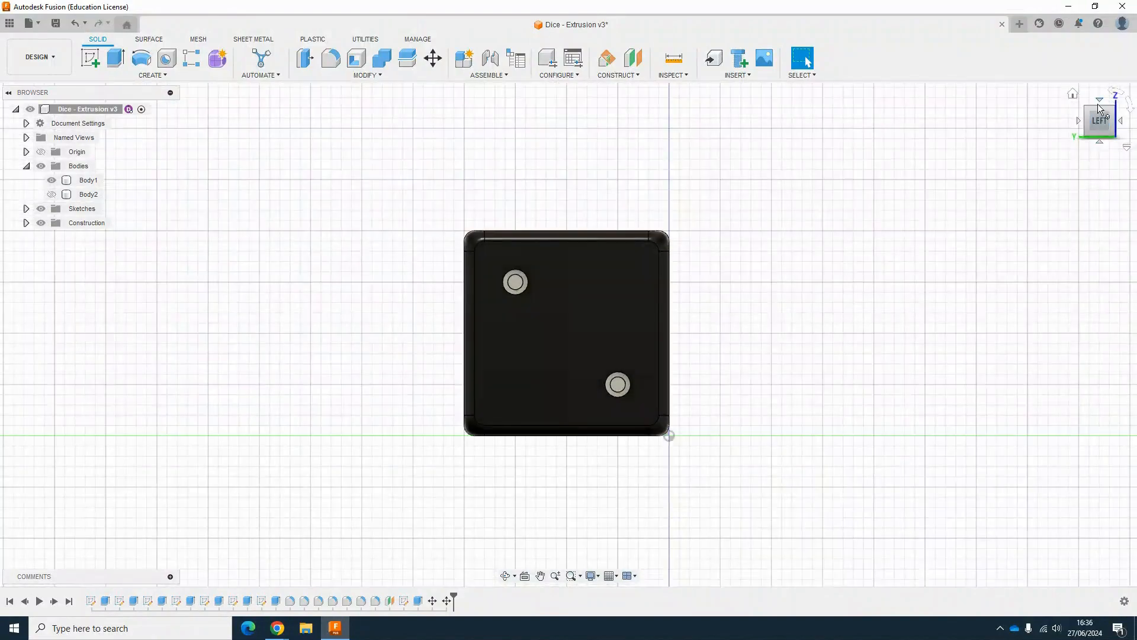
left_click(1099, 109)
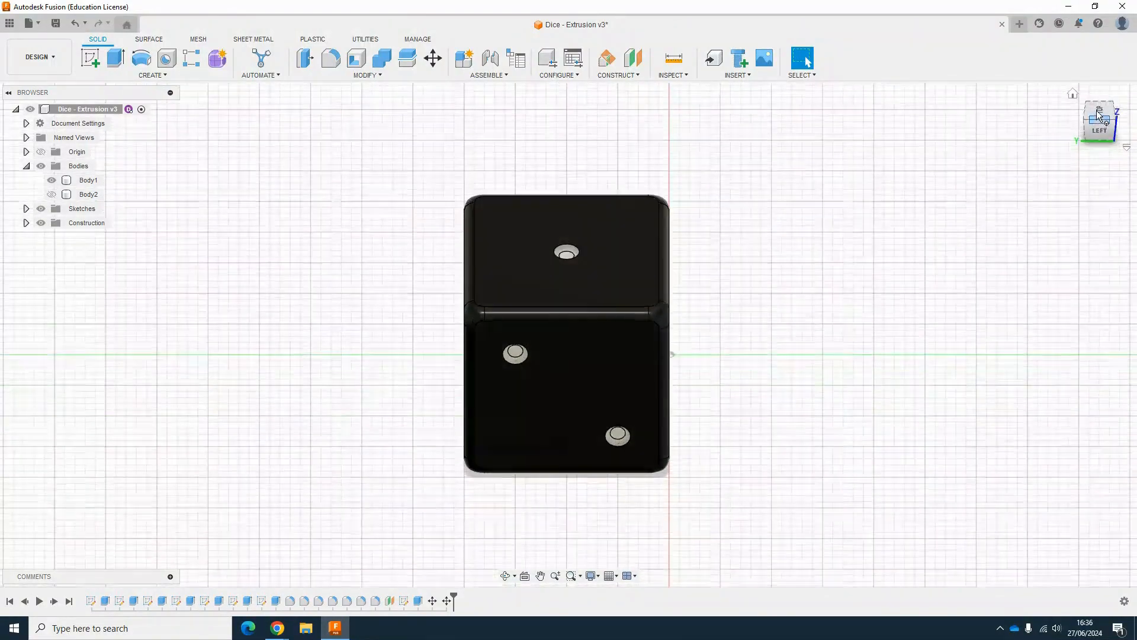
left_click(1086, 124)
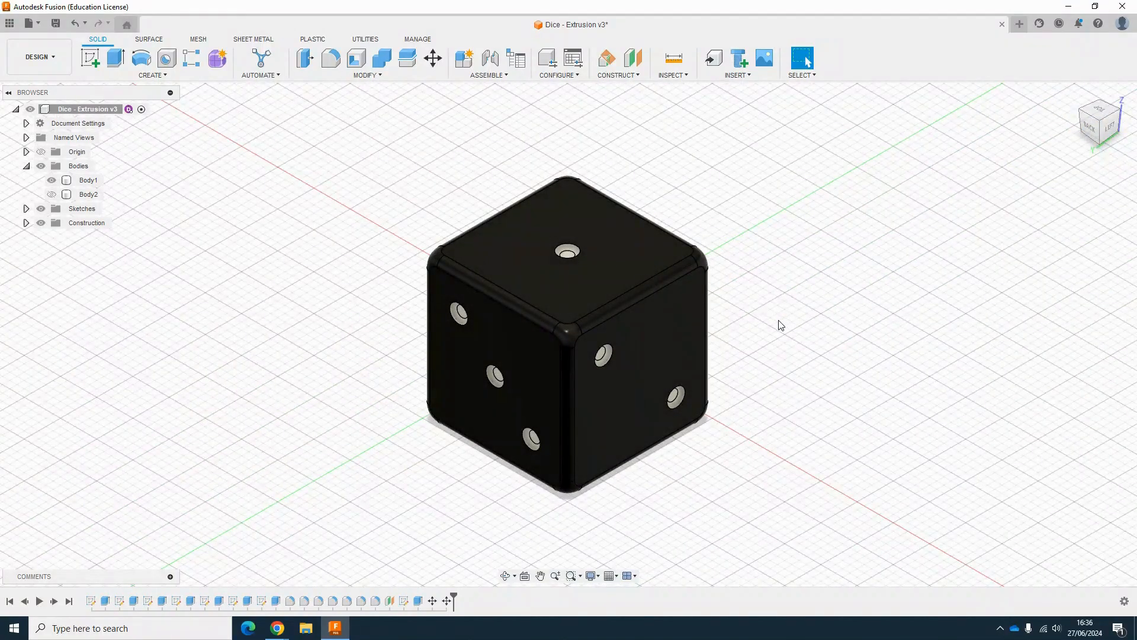
scroll(778, 333, "down", 15)
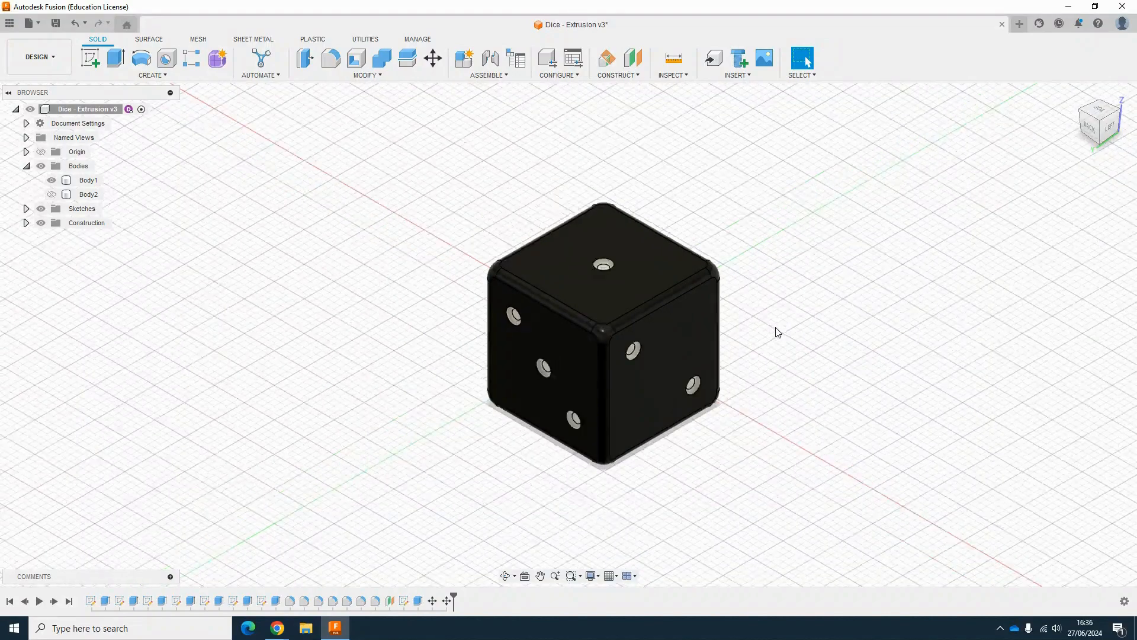
scroll(933, 341, "down", 5)
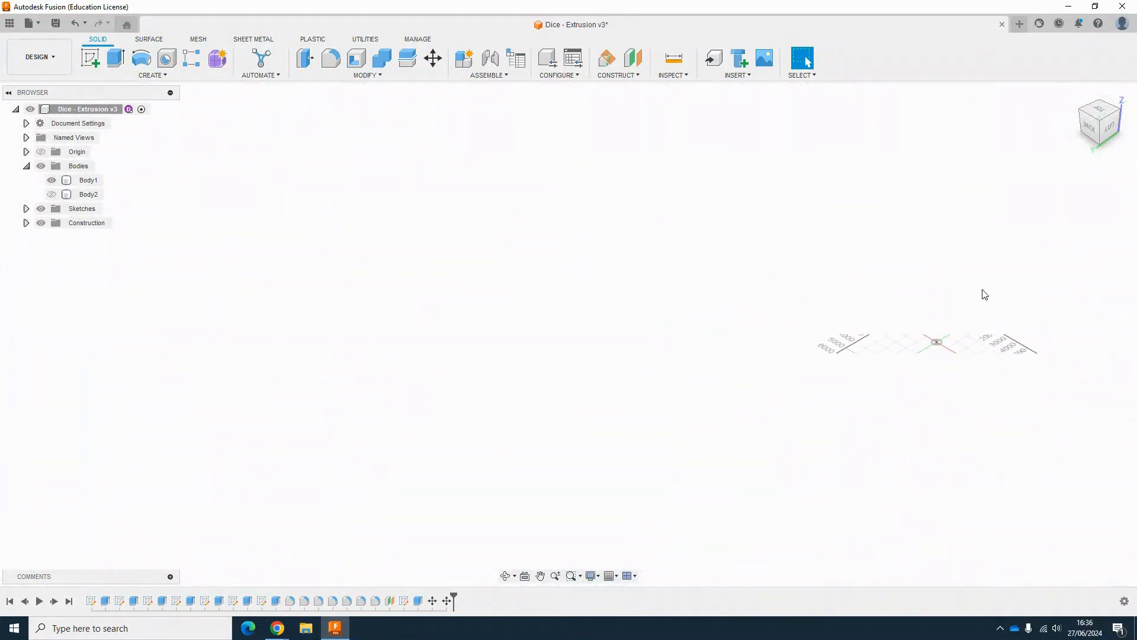
left_click_drag(1097, 126, 1111, 118)
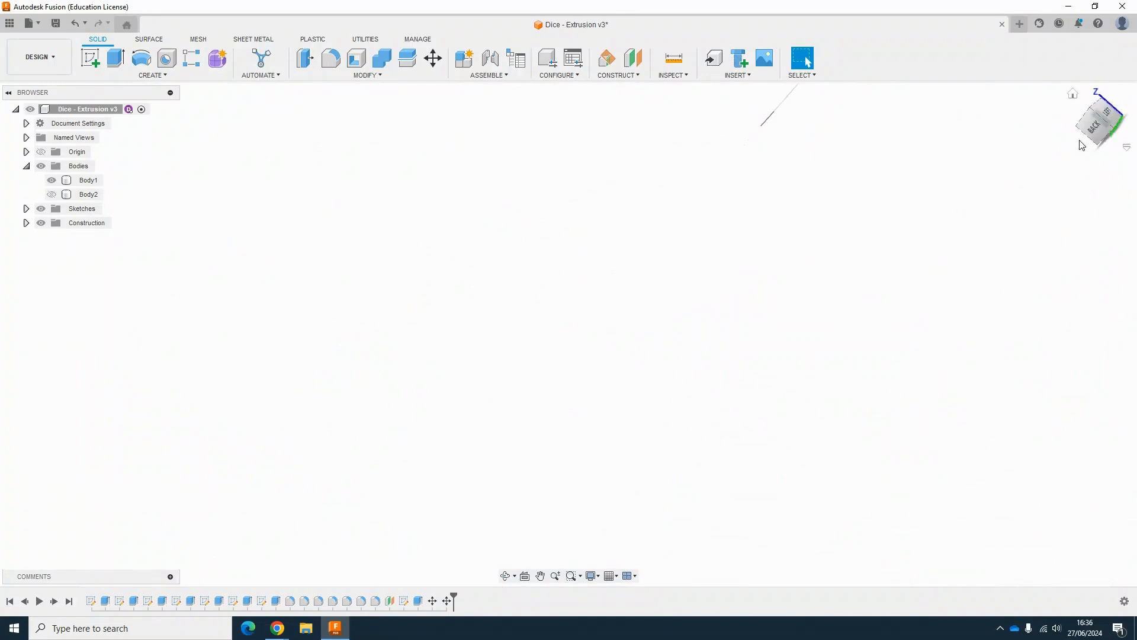
left_click(1073, 96)
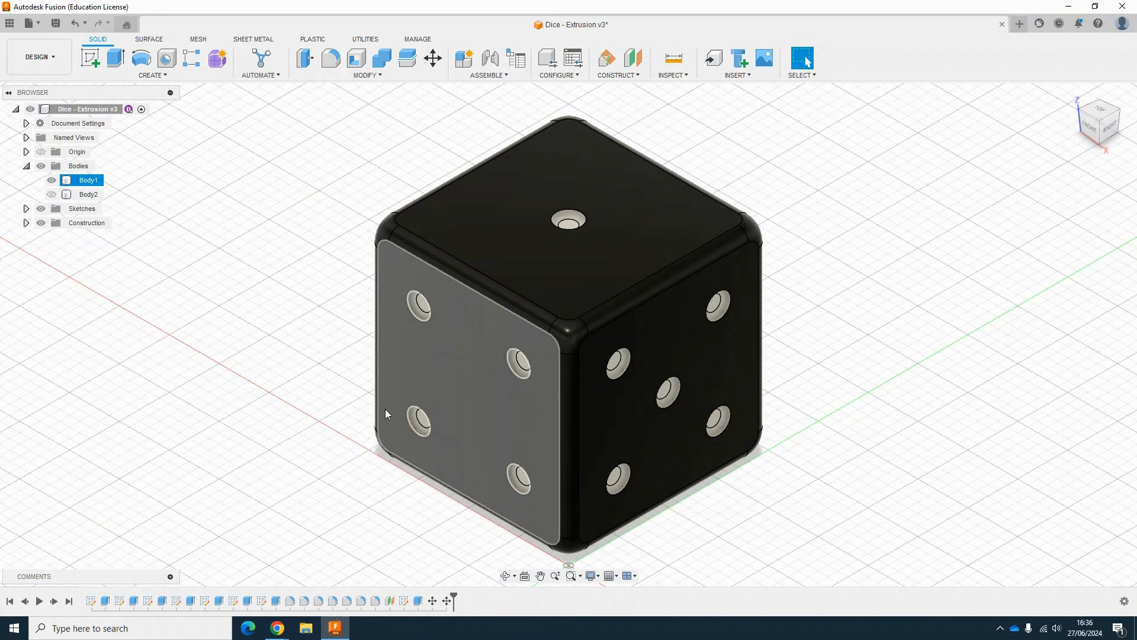
scroll(385, 411, "down", 10)
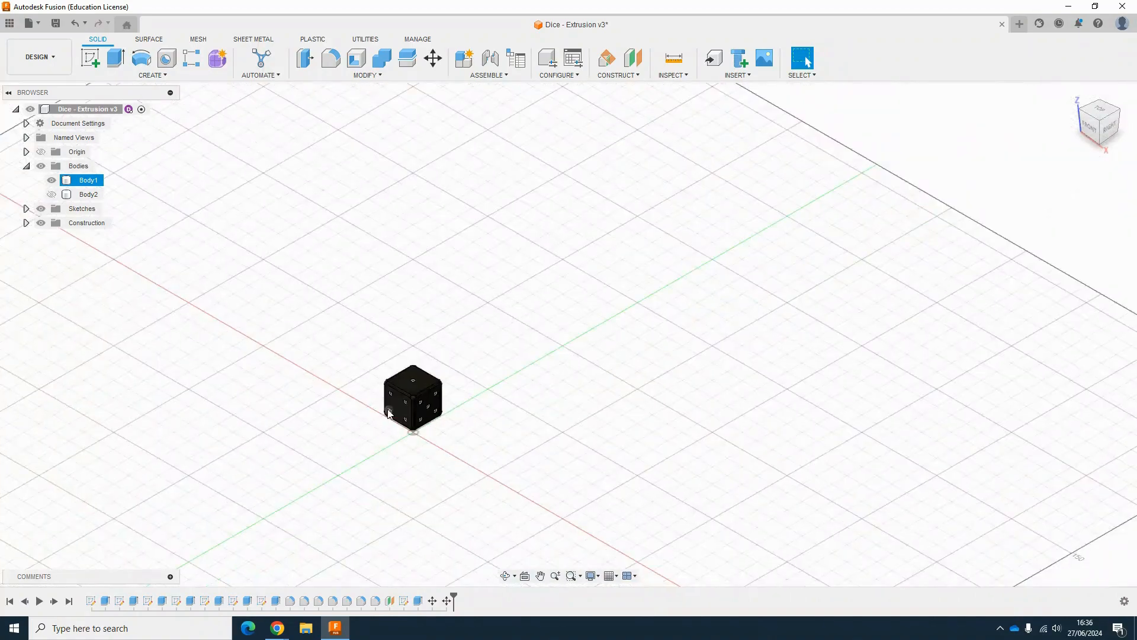
scroll(389, 413, "down", 3)
scroll(391, 414, "up", 15)
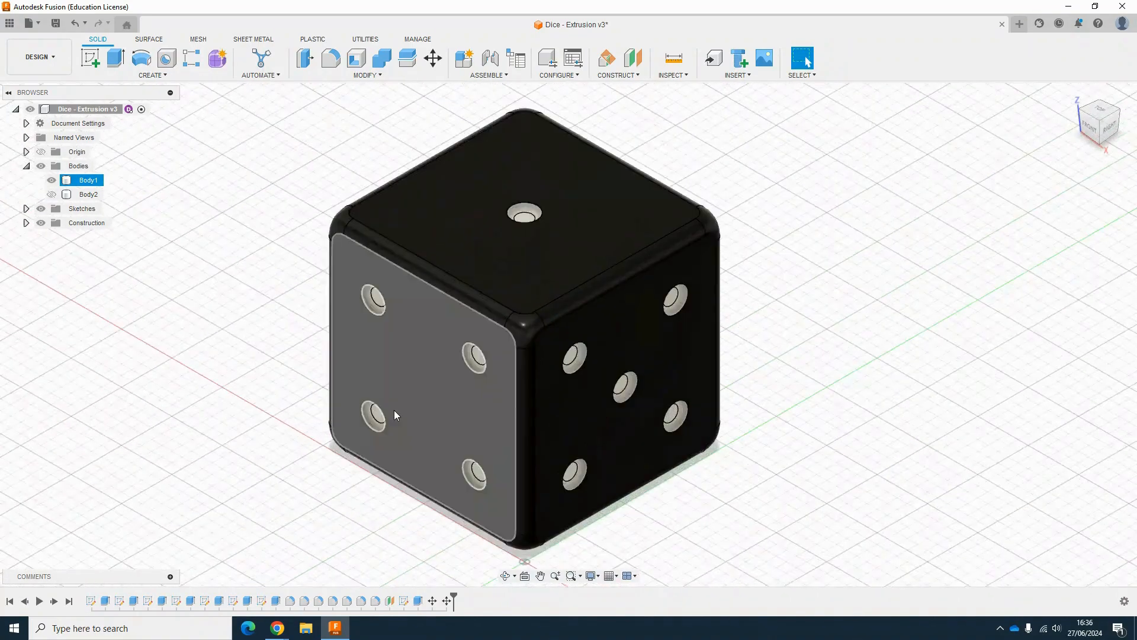
scroll(395, 414, "down", 3)
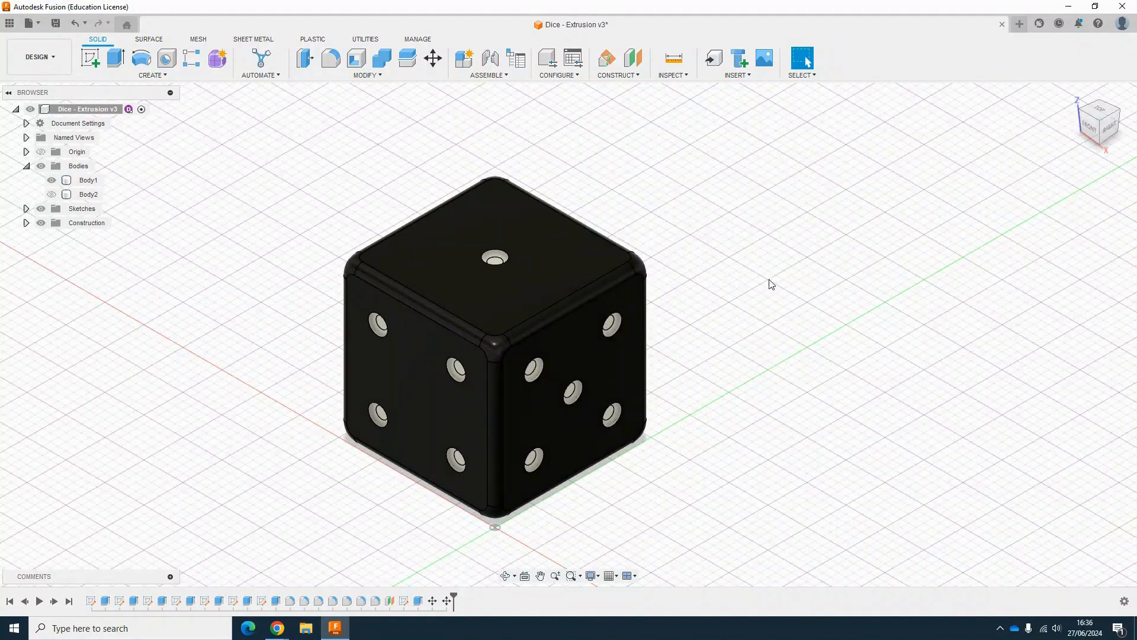
middle_click_drag(776, 328, 722, 325)
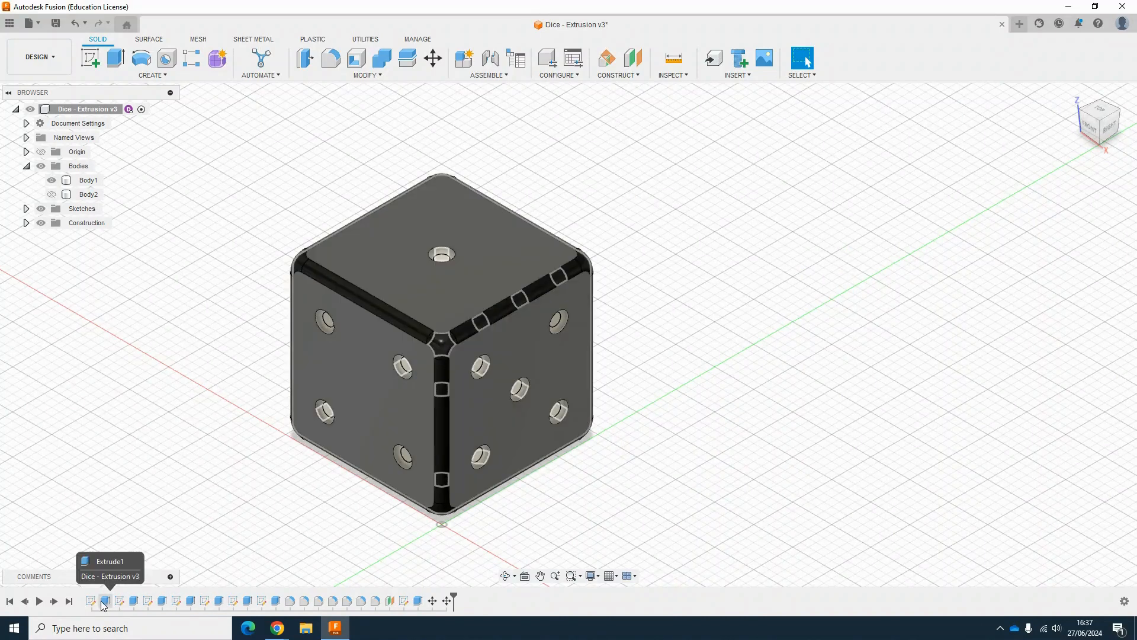
left_click(27, 166)
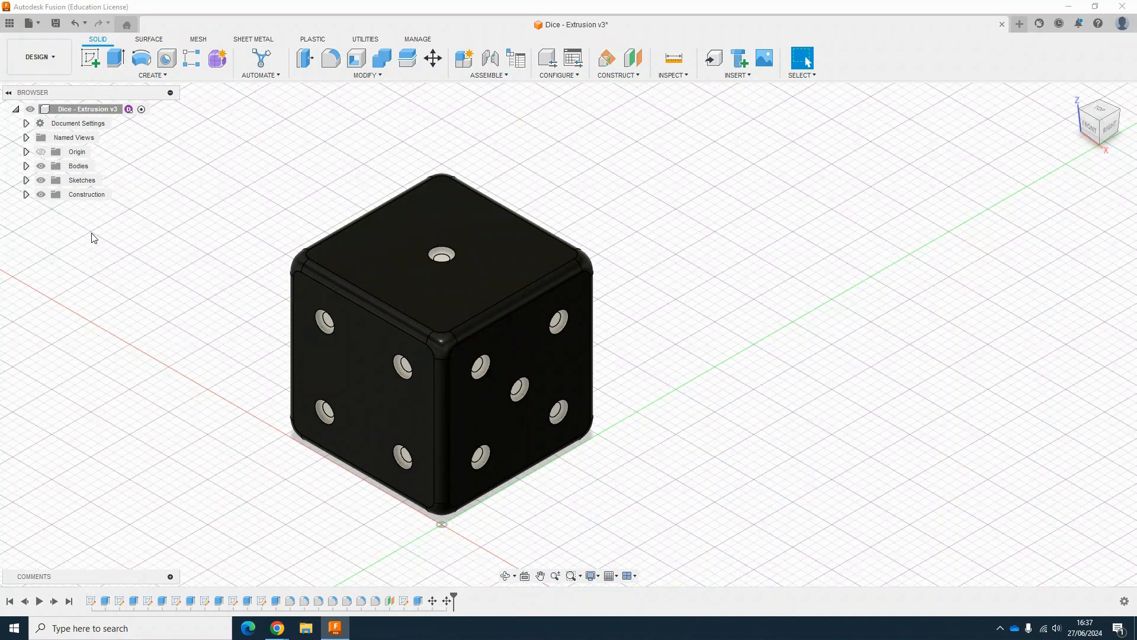
Step: Create a new project named Dice
left_click(10, 26)
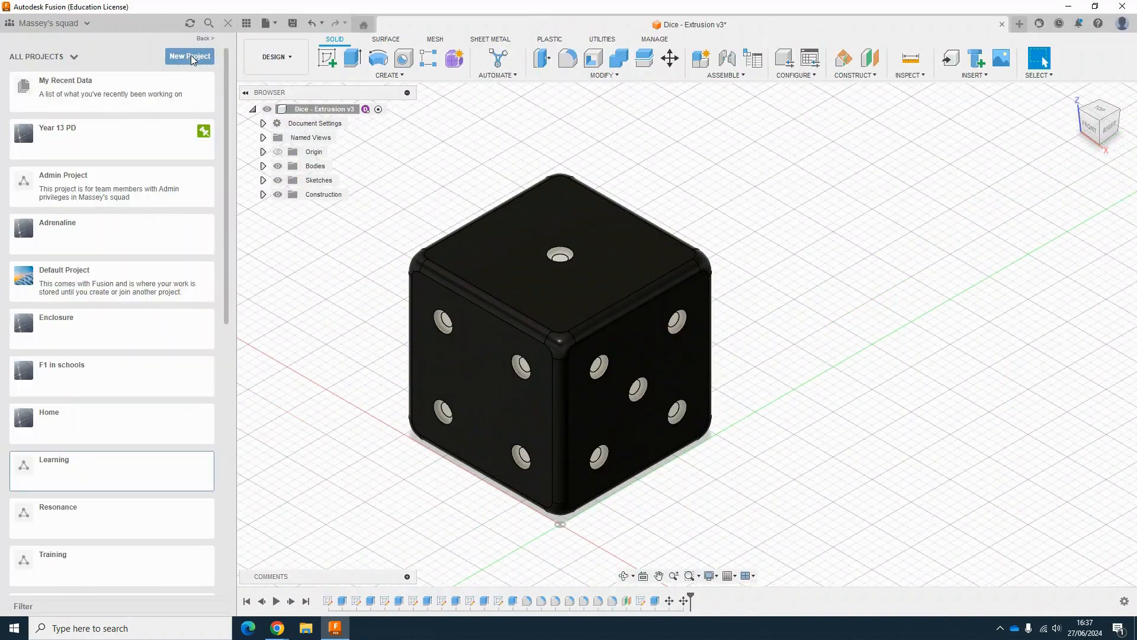
left_click(191, 55)
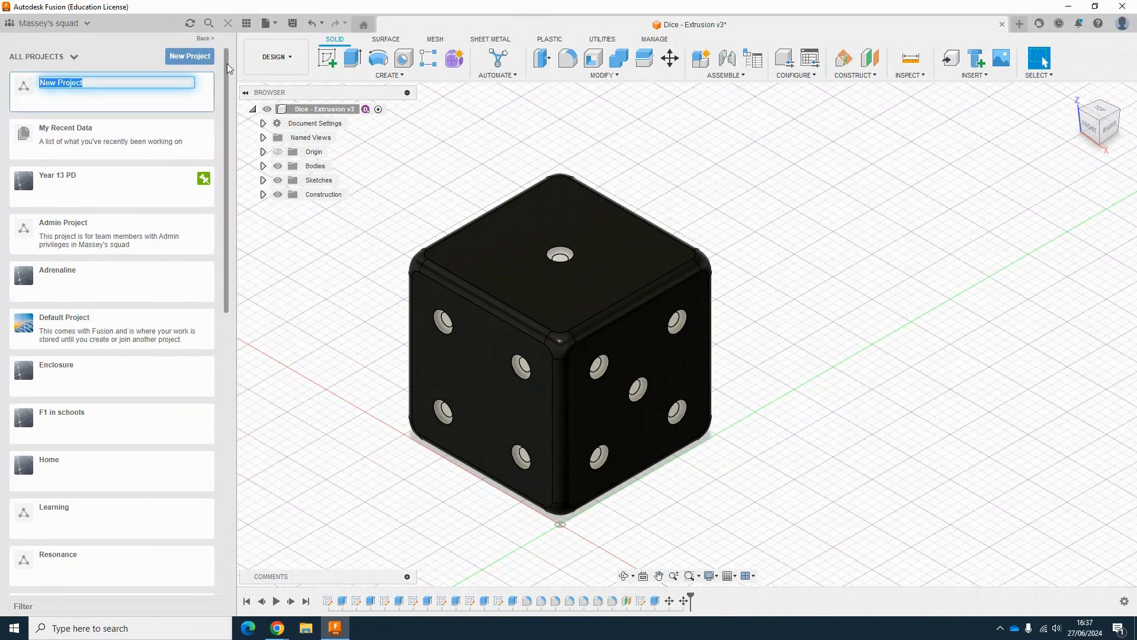
type("Dice")
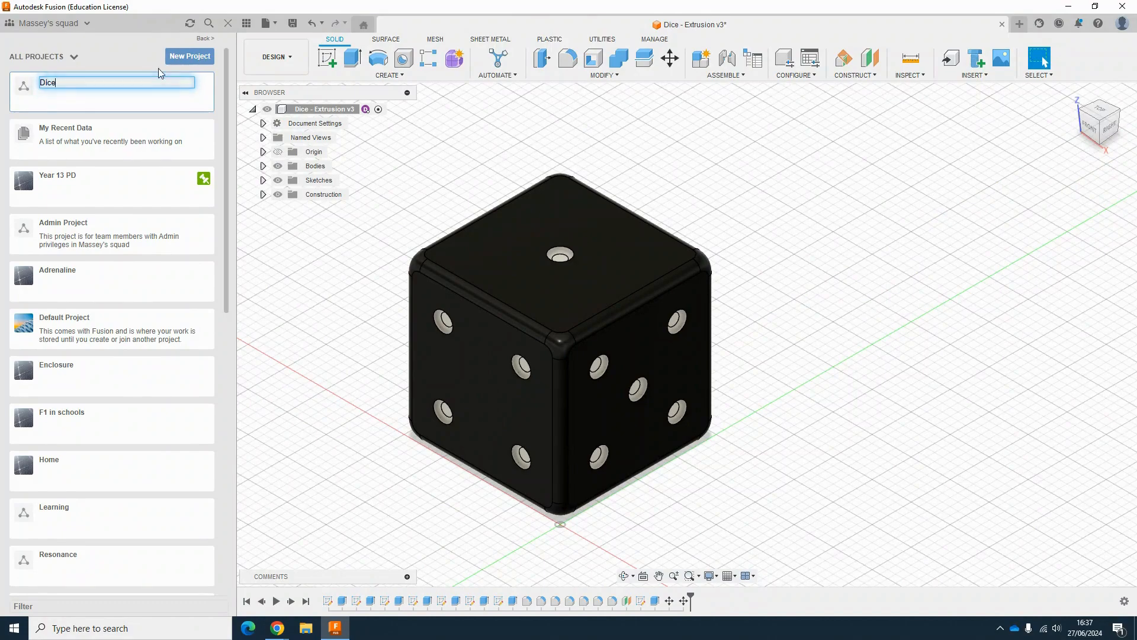
key("Return")
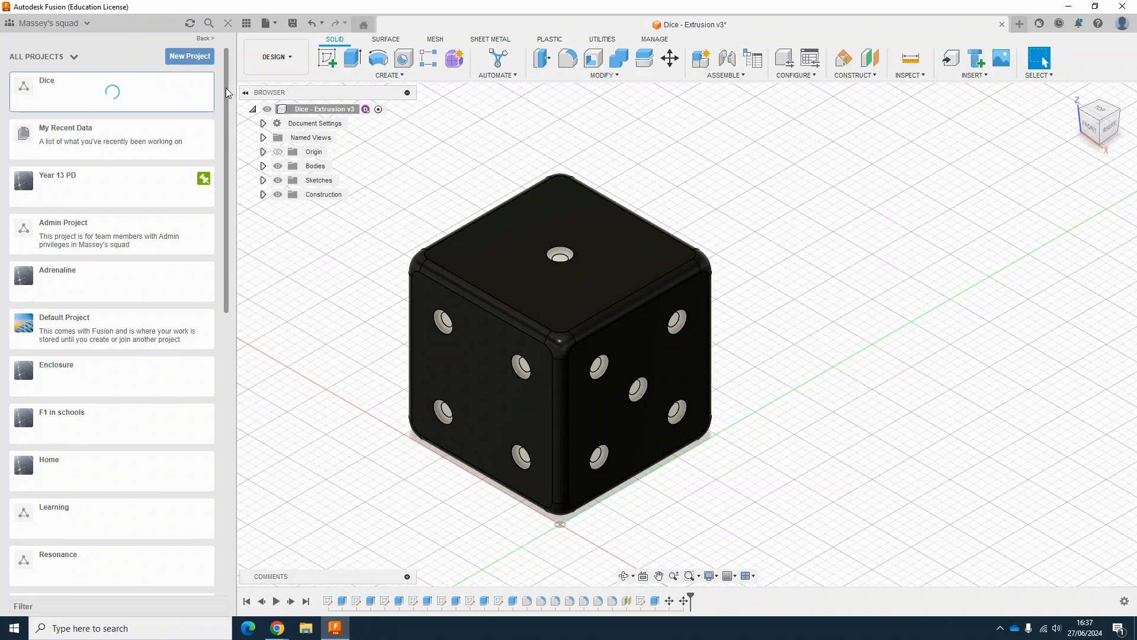
Step: Create a new design and save it as Dice 2 in the Dice project
left_click(266, 23)
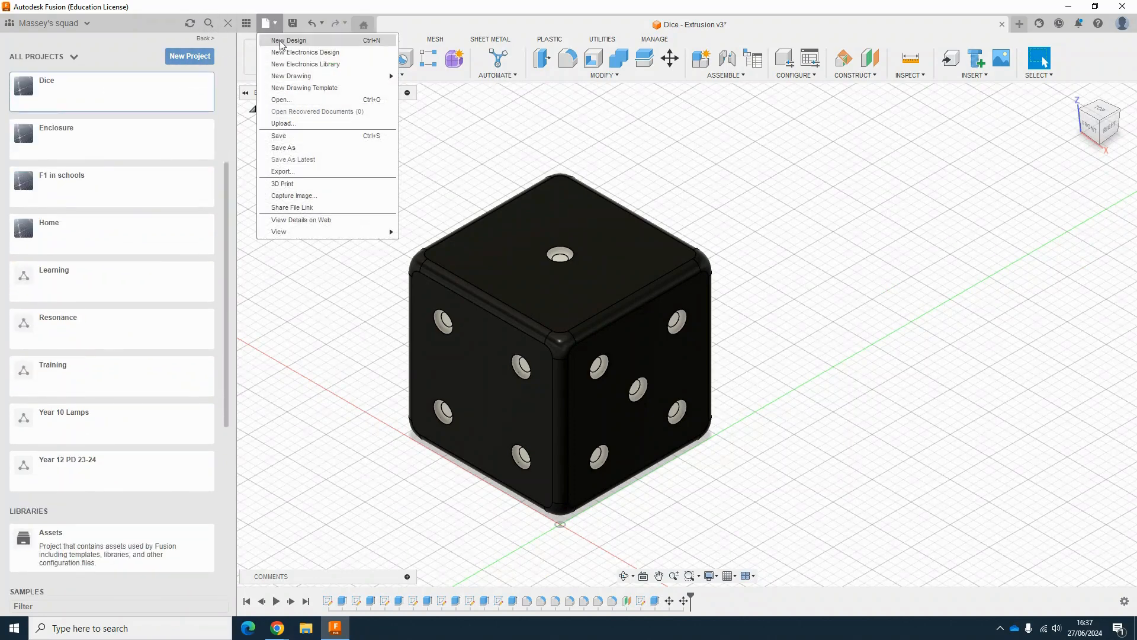
left_click(282, 45)
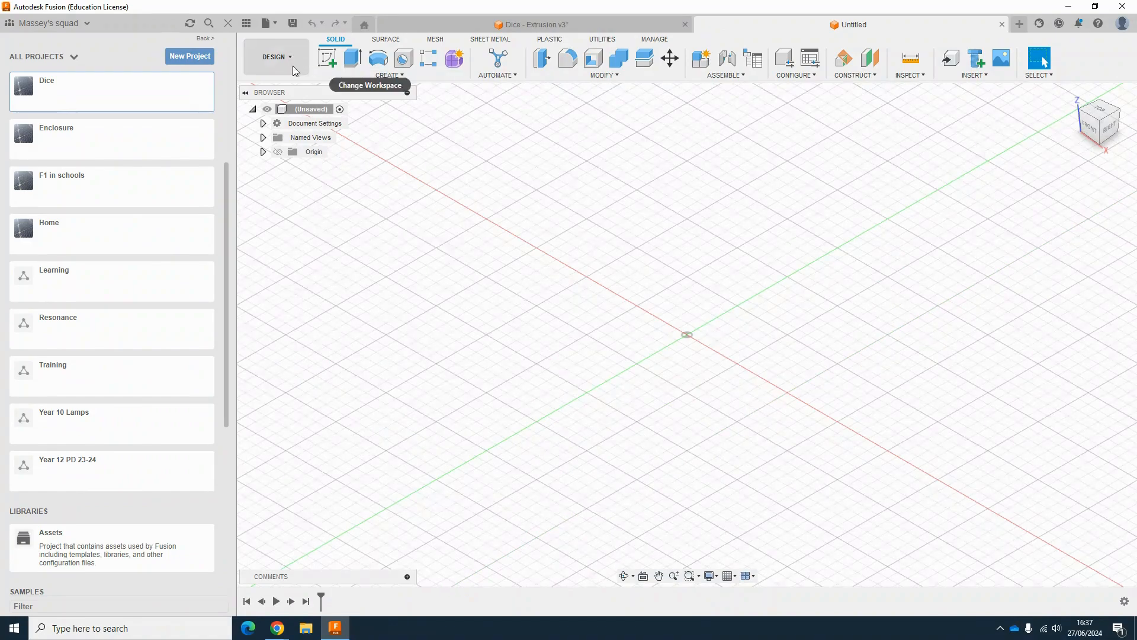
left_click(268, 27)
left_click(296, 138)
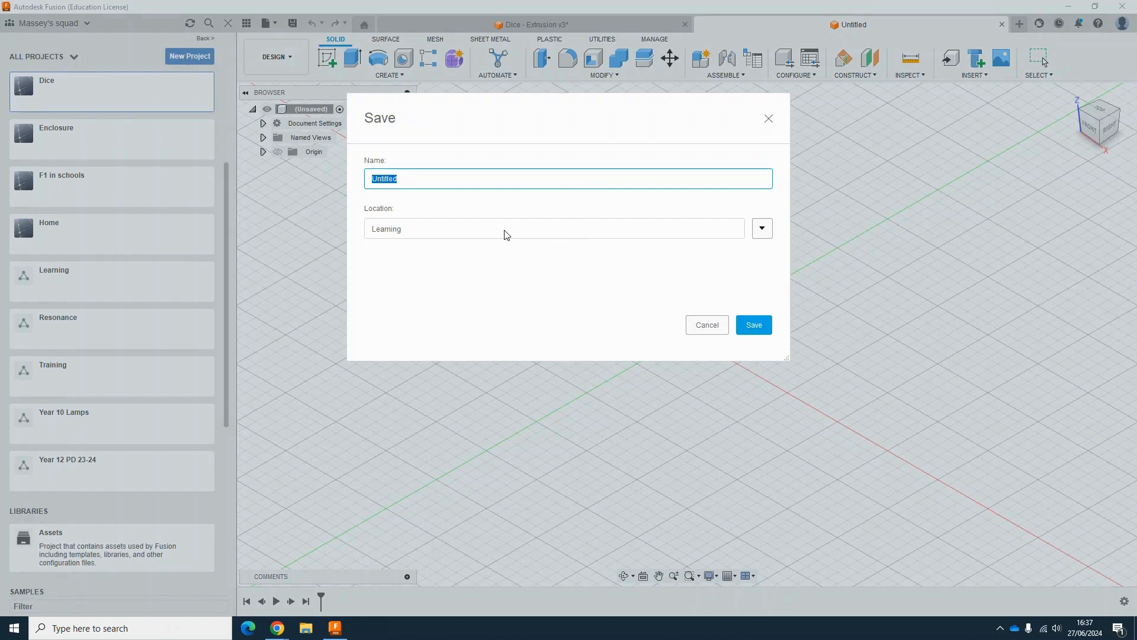
left_click(761, 229)
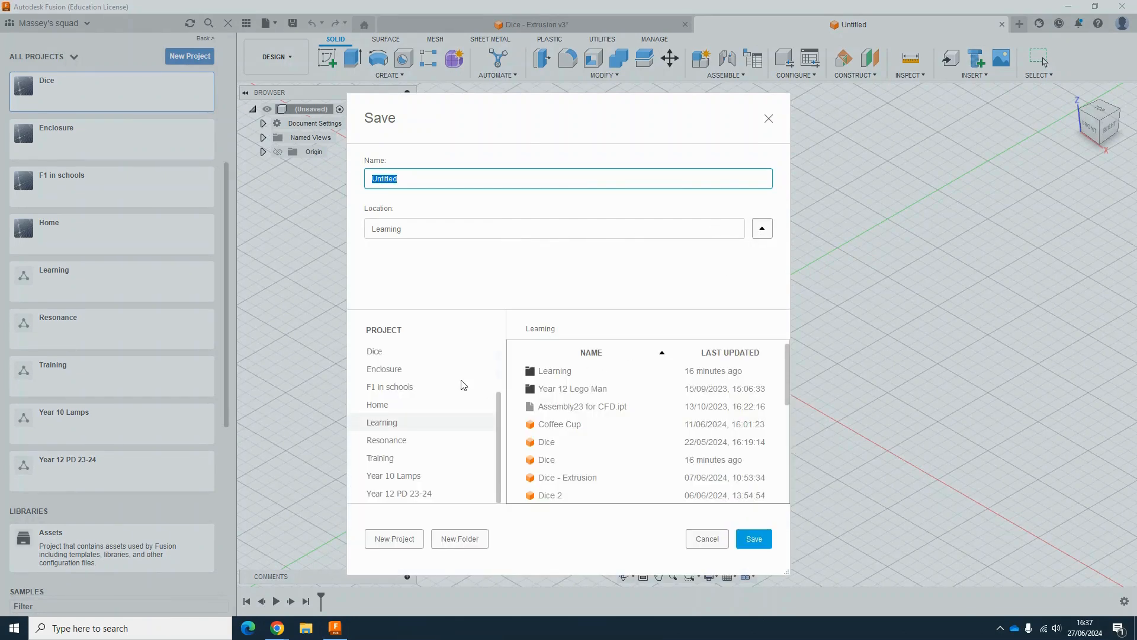
left_click(375, 352)
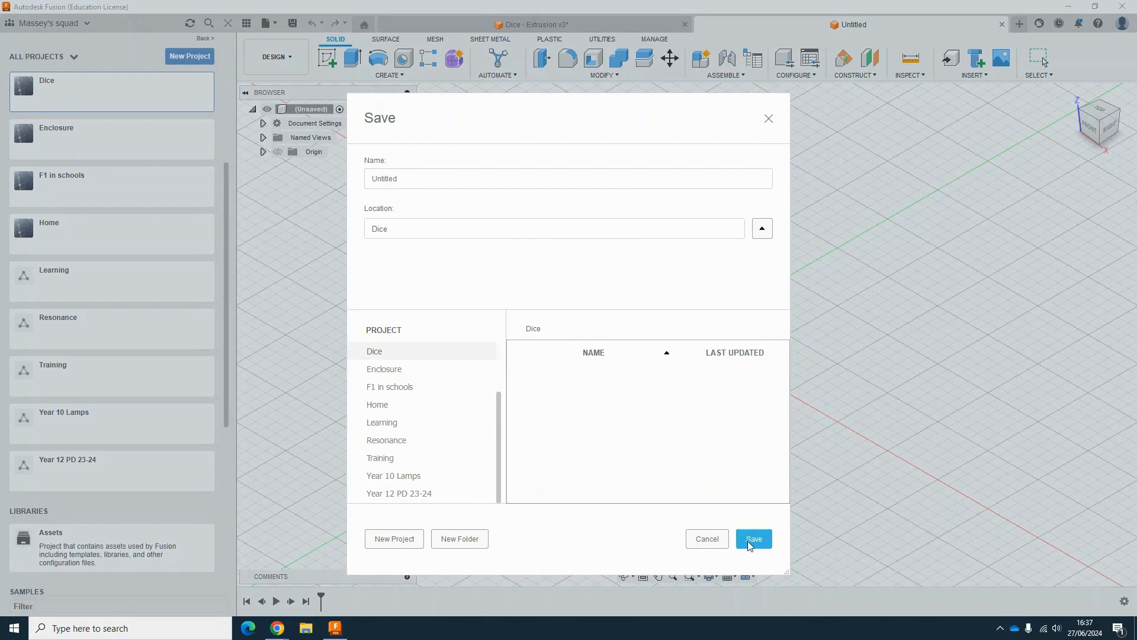
double_click(429, 184)
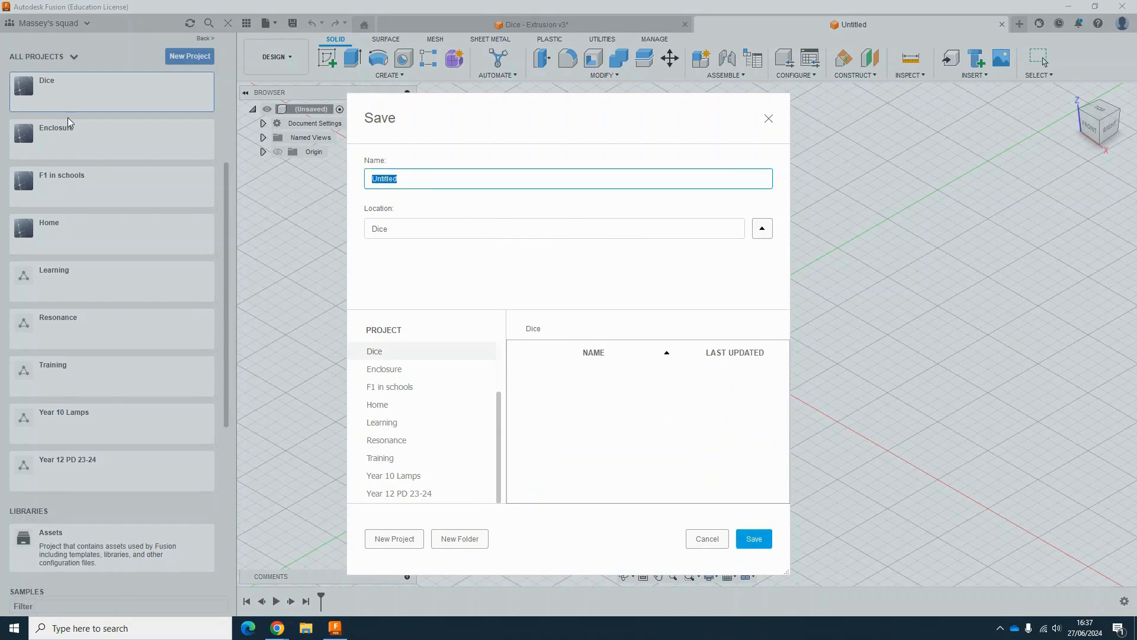
type("Dice 2")
key("Return")
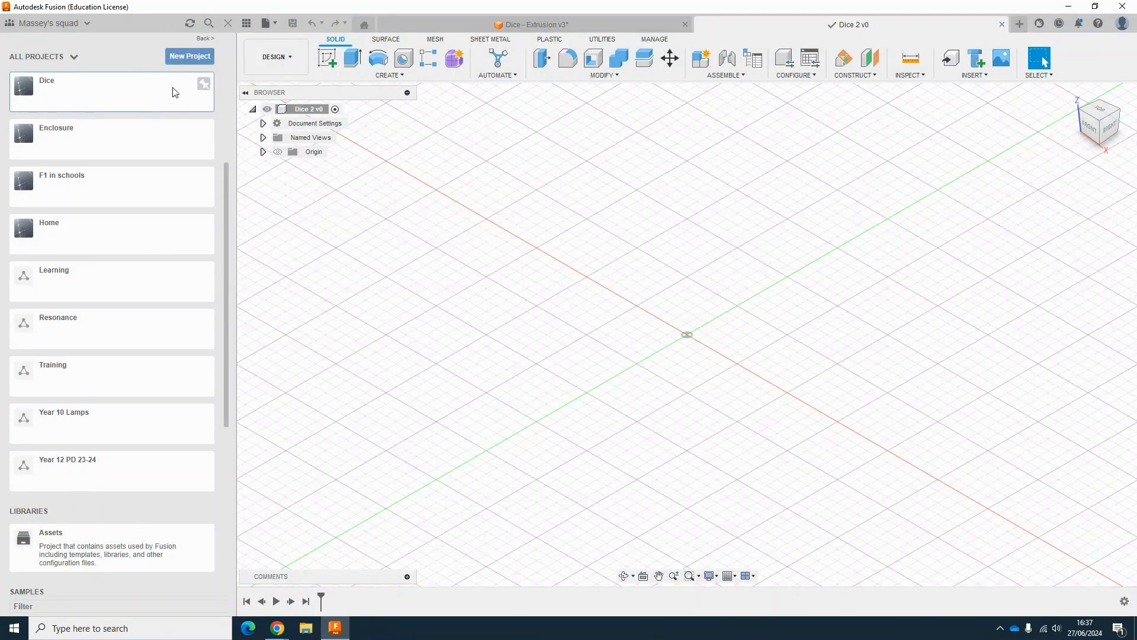
Step: Start a new sketch on the horizontal XY plane
left_click(227, 24)
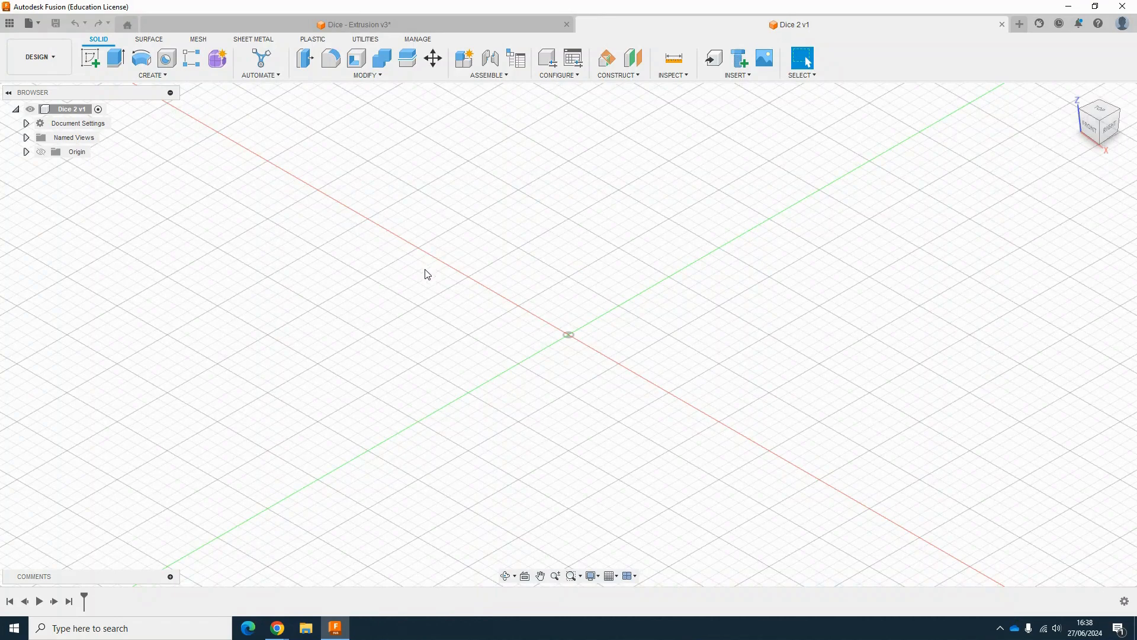
left_click(91, 65)
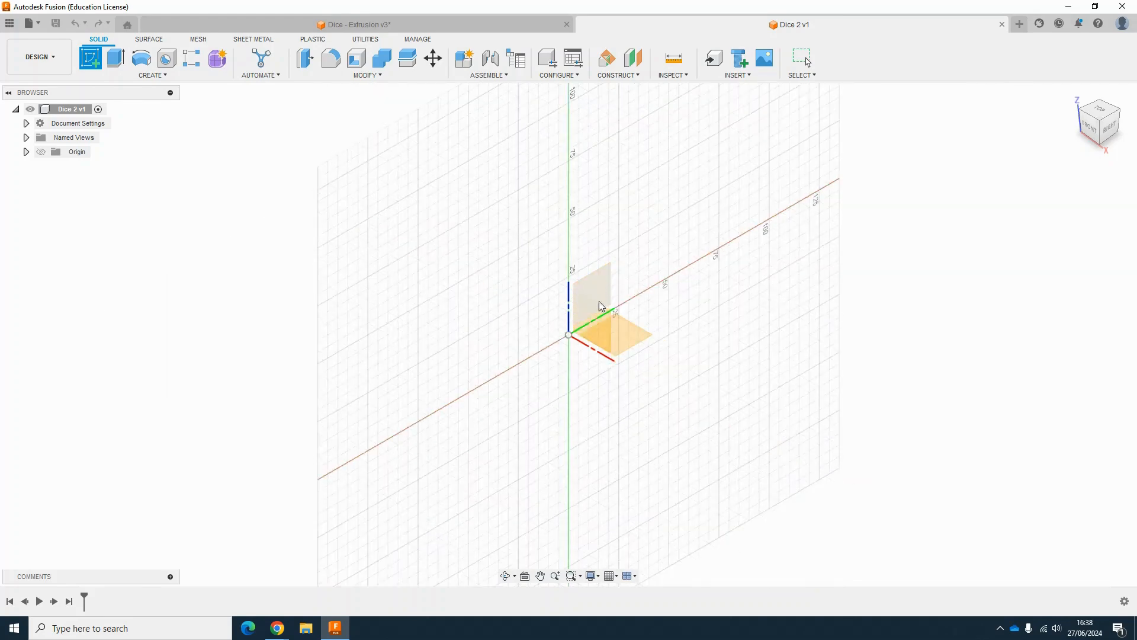
left_click(638, 341)
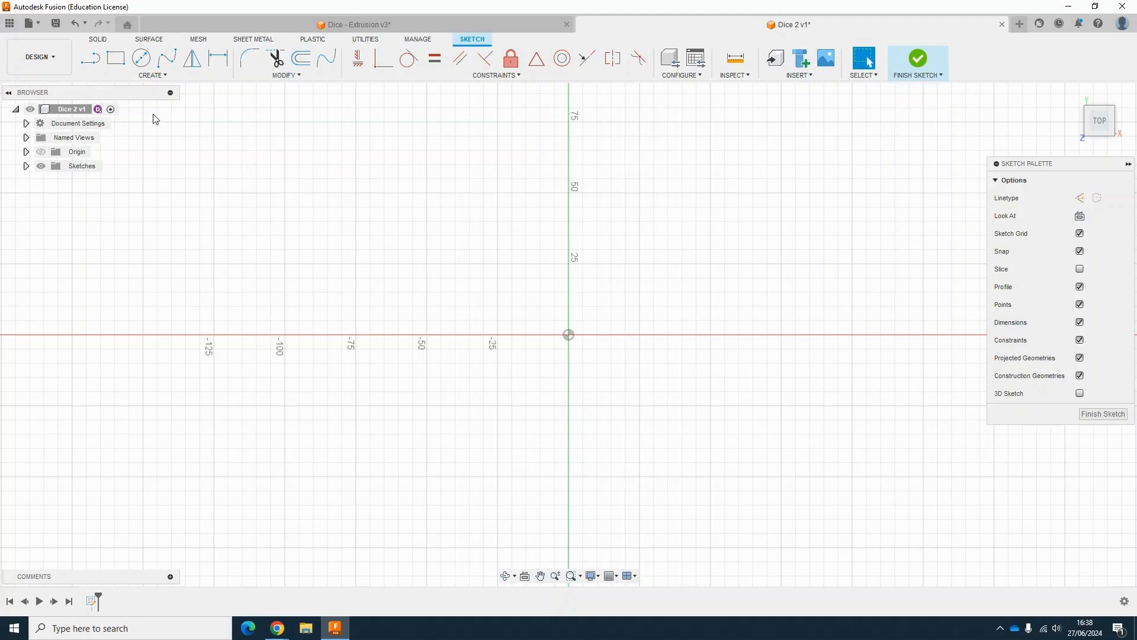
Step: Draw a two-point rectangle from the origin, about 89 mm wide
left_click(117, 59)
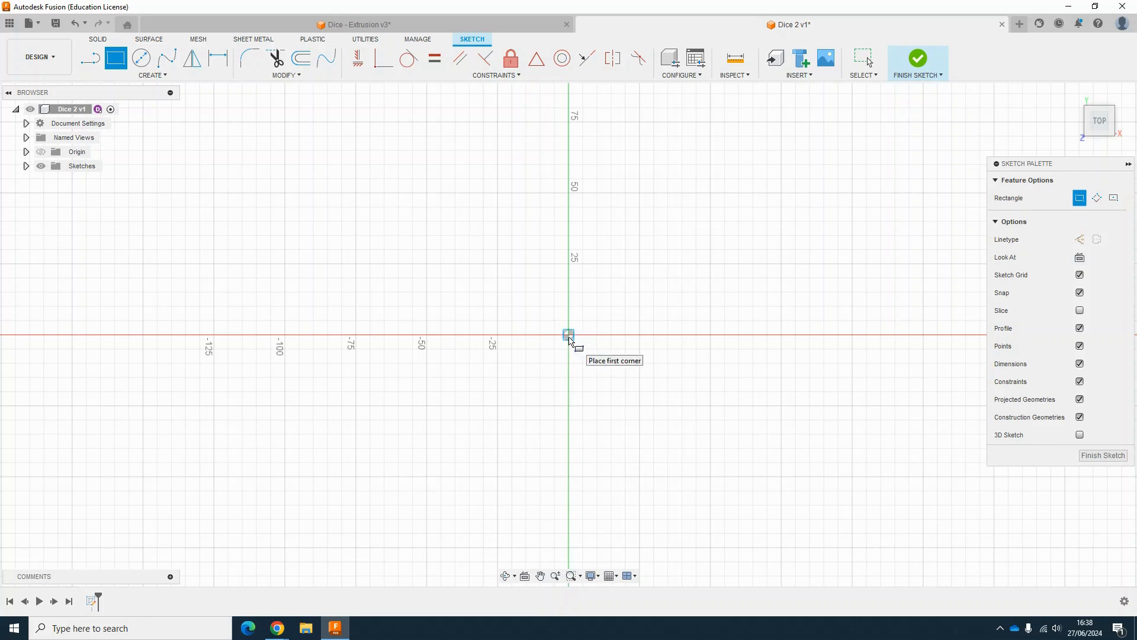
left_click(568, 336)
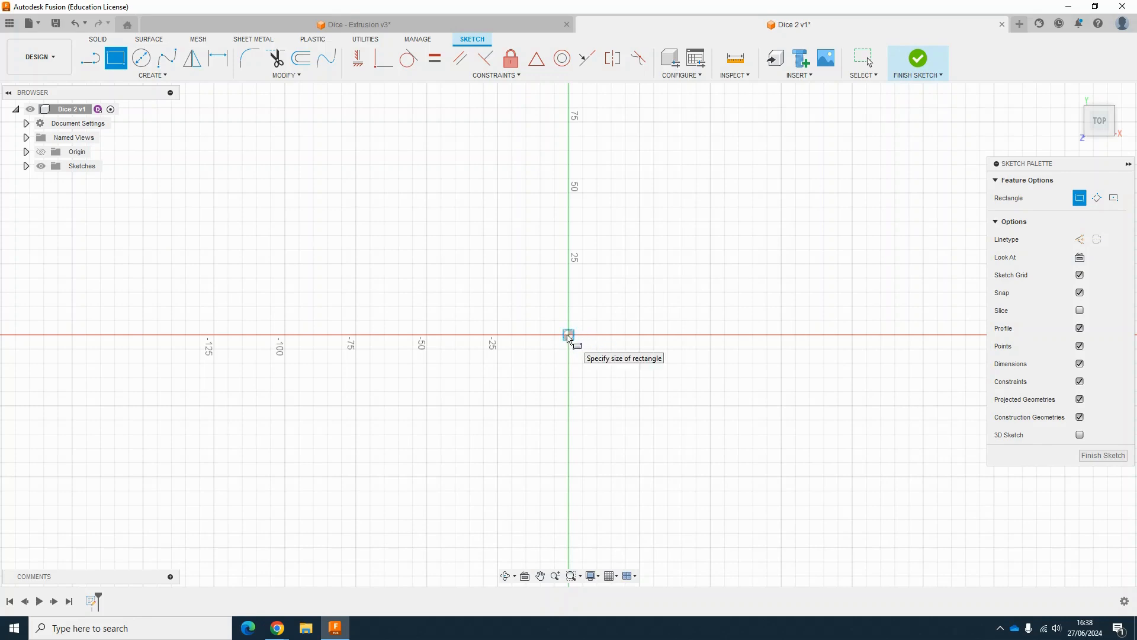
left_click(317, 173)
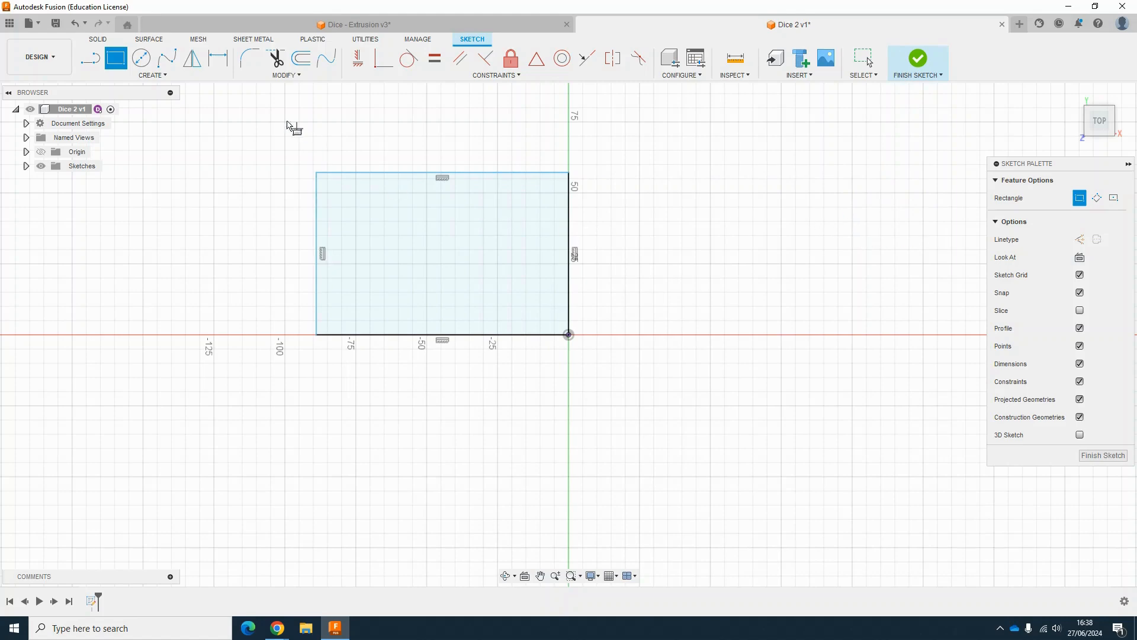
Step: Dimension the rectangle's top edge and set its width to 25 mm
left_click(217, 59)
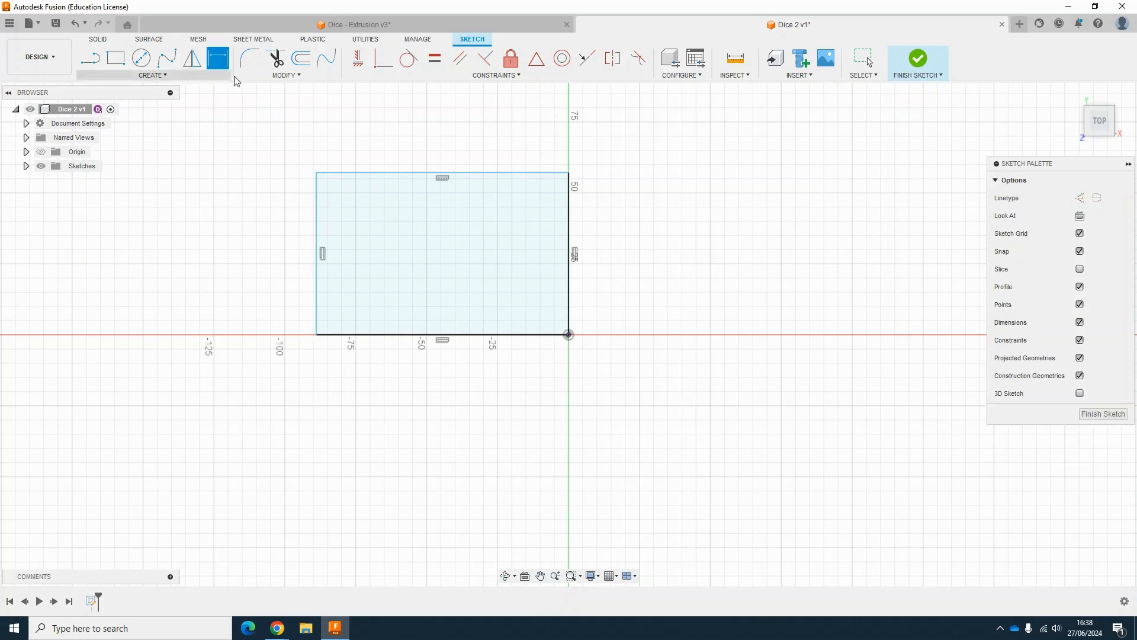
left_click(378, 173)
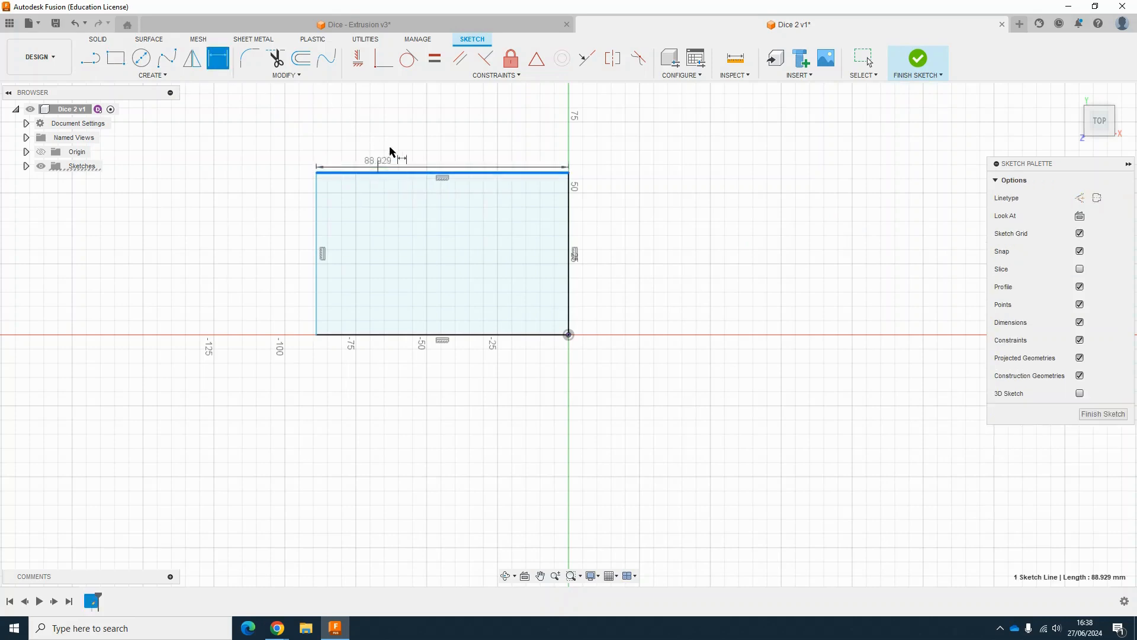
left_click(393, 151)
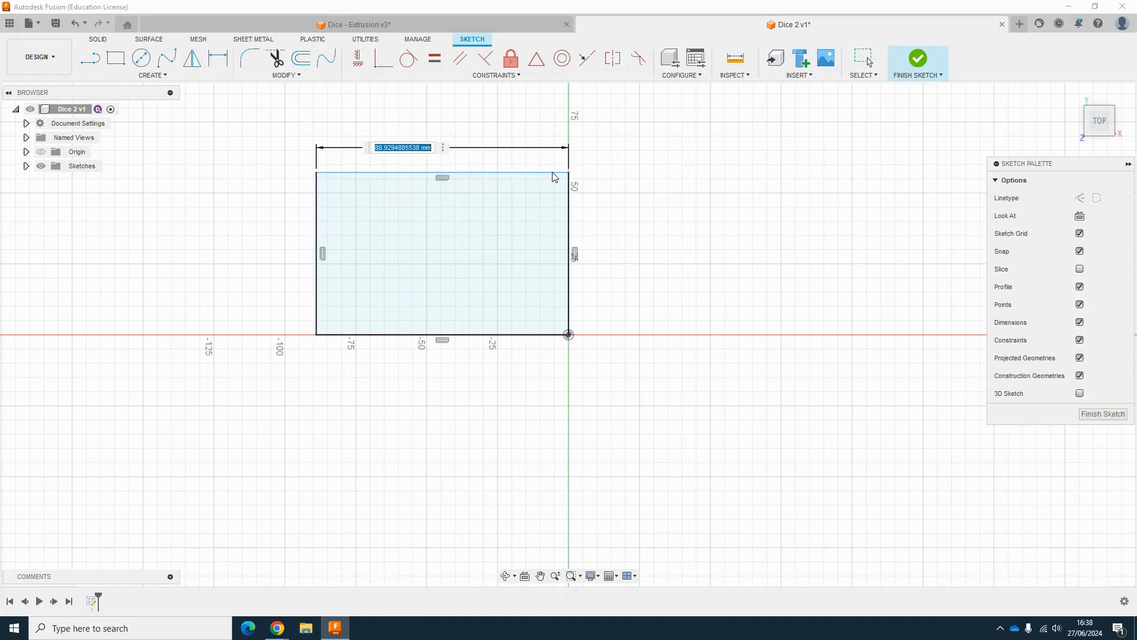
type("25")
key("Return")
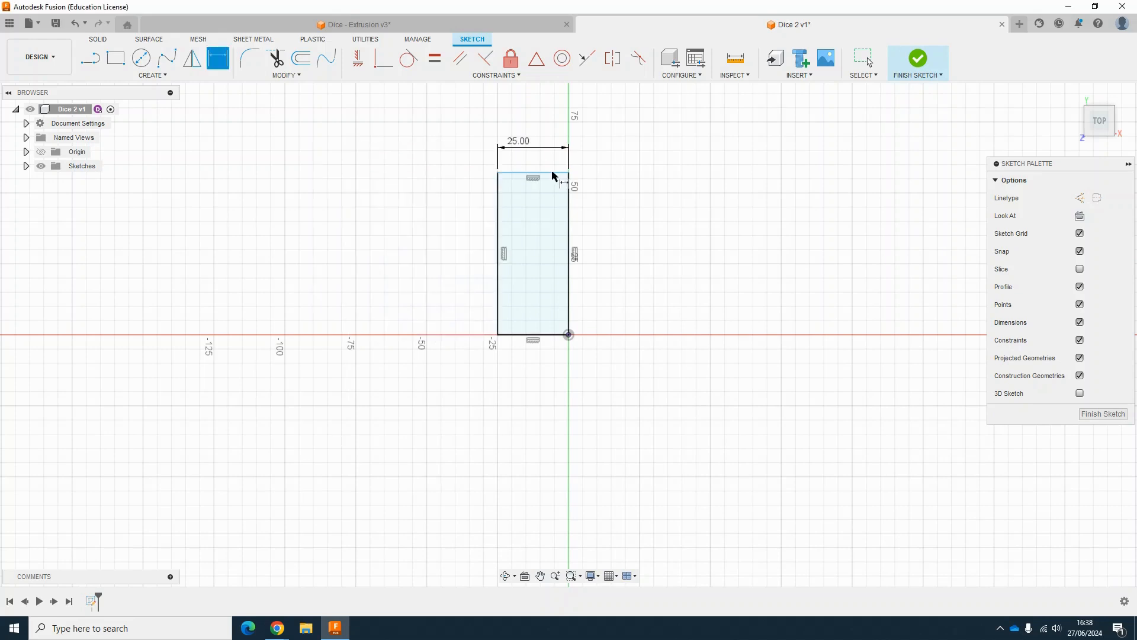
Step: Dimension the rectangle's left edge to set its height to 25 mm
left_click(498, 237)
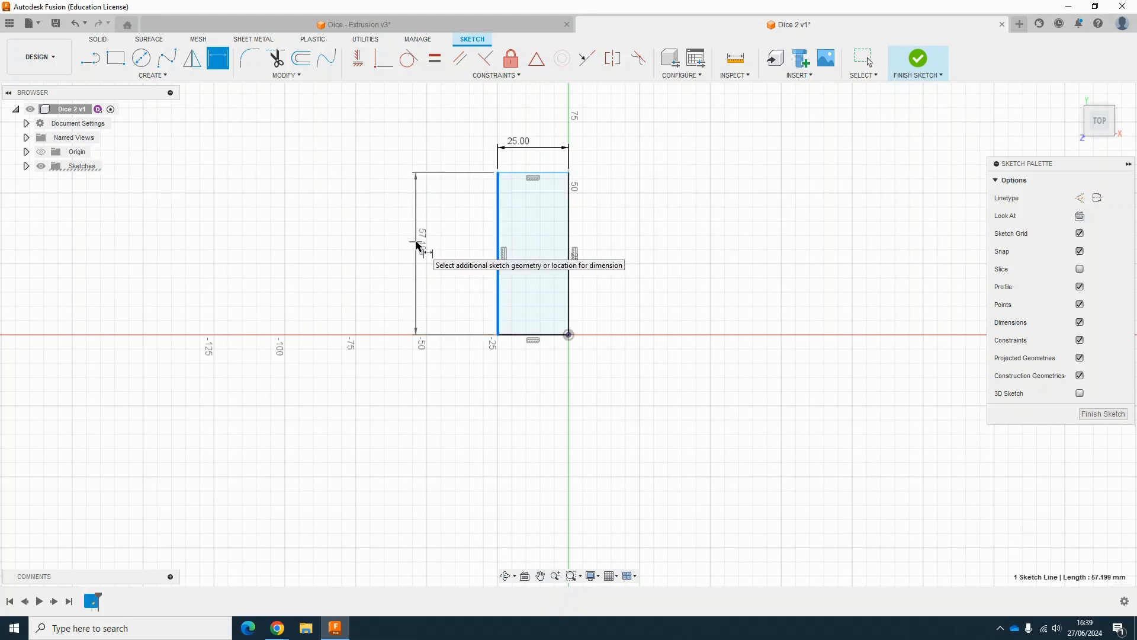
left_click(416, 243)
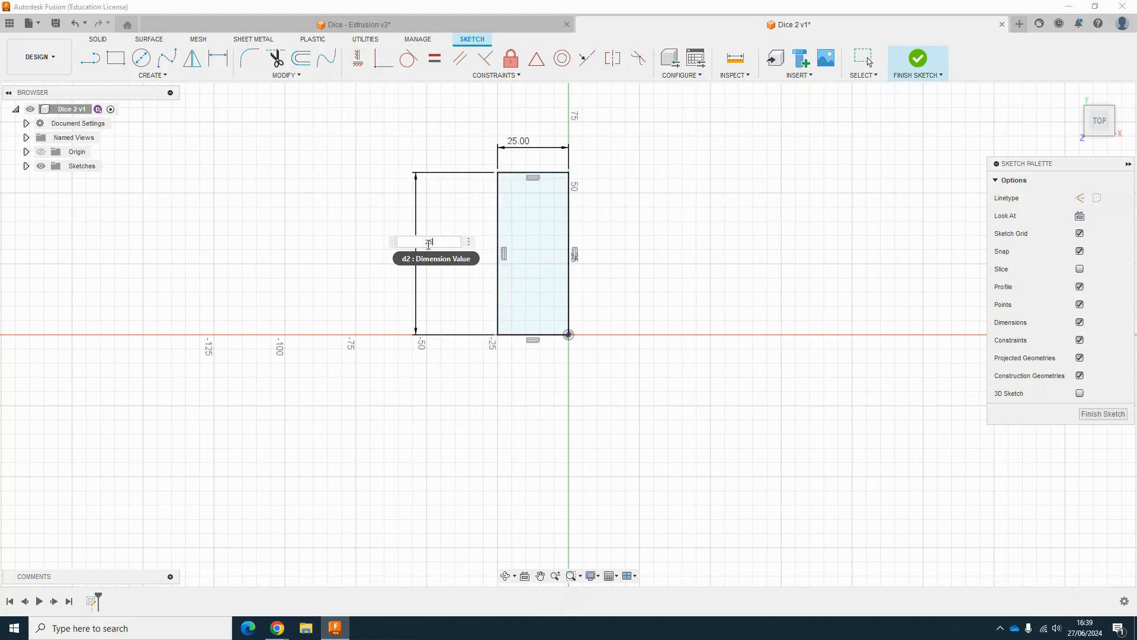
key("Return")
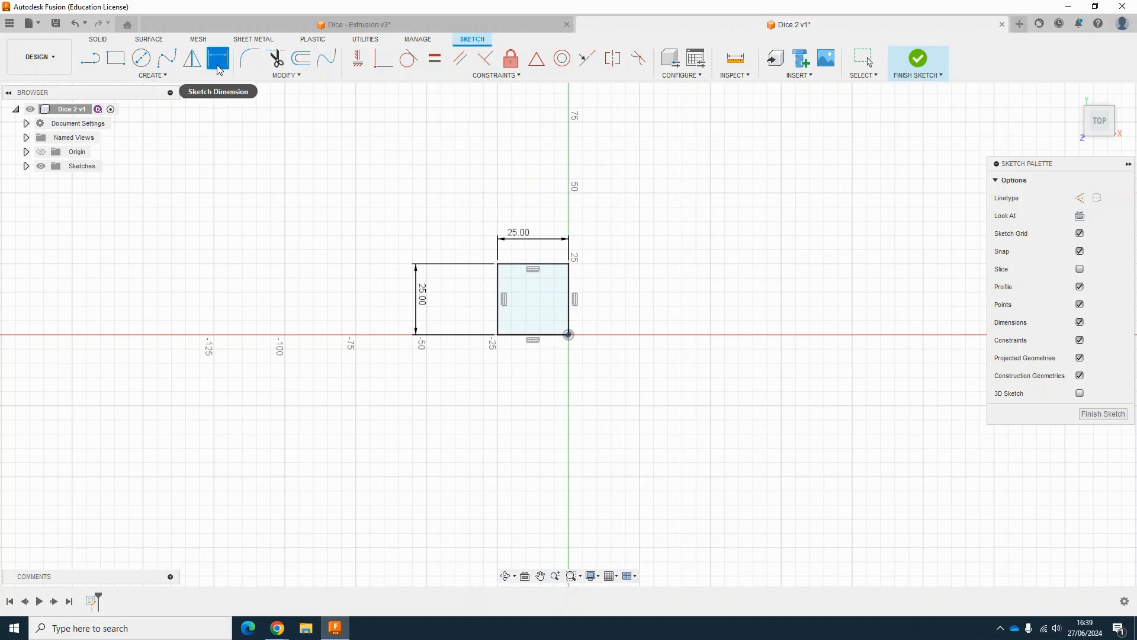
left_click(497, 292)
left_click(524, 264)
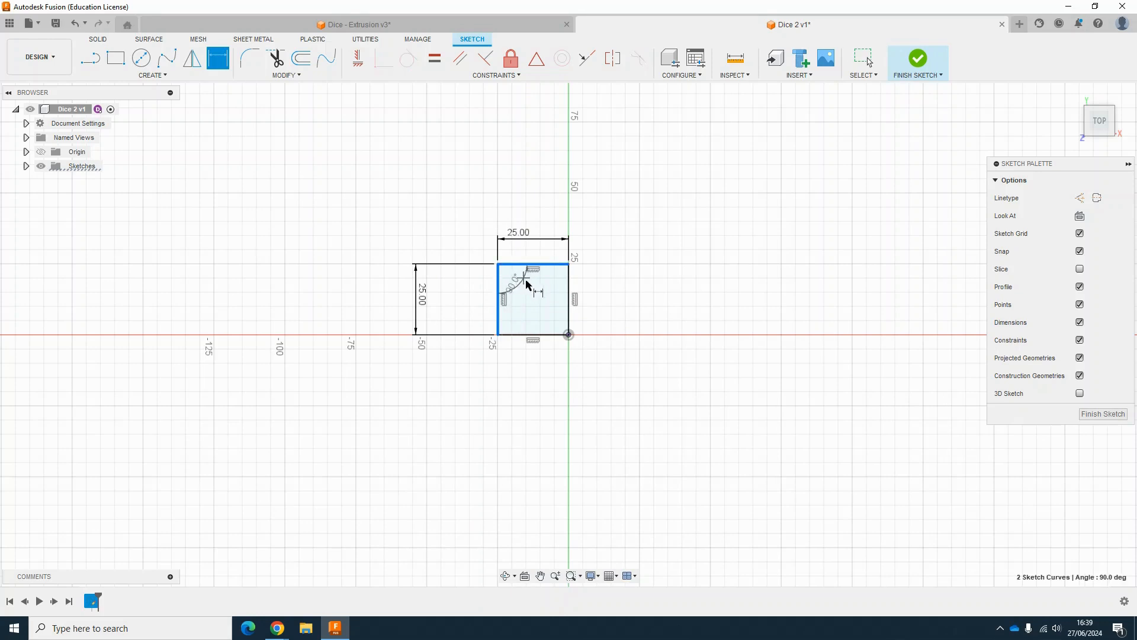
left_click(620, 375)
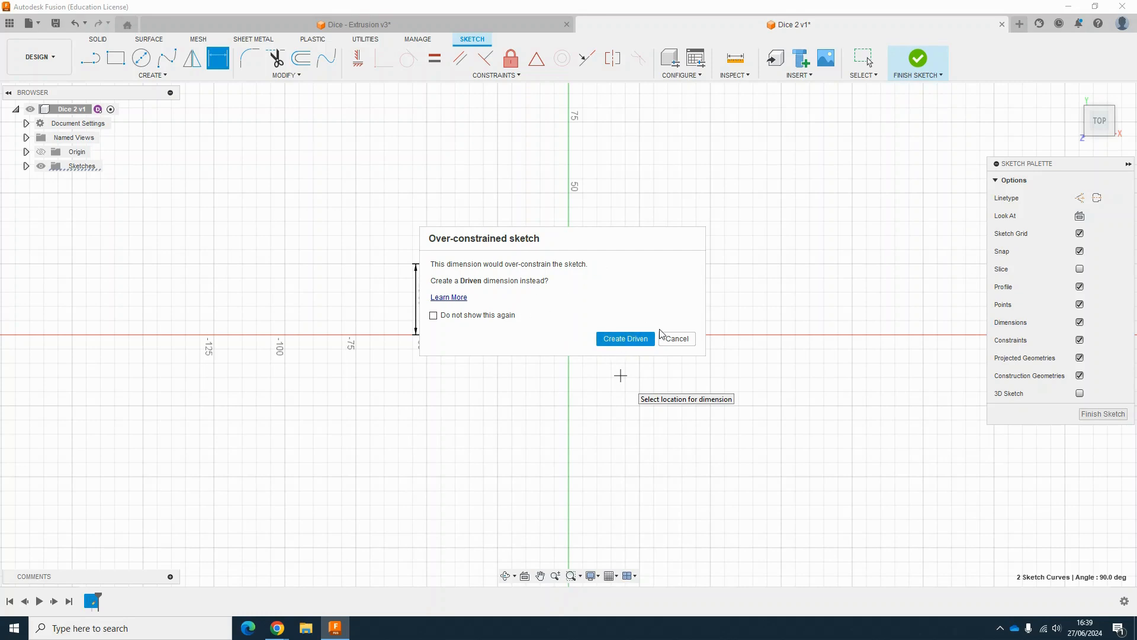
left_click(686, 347)
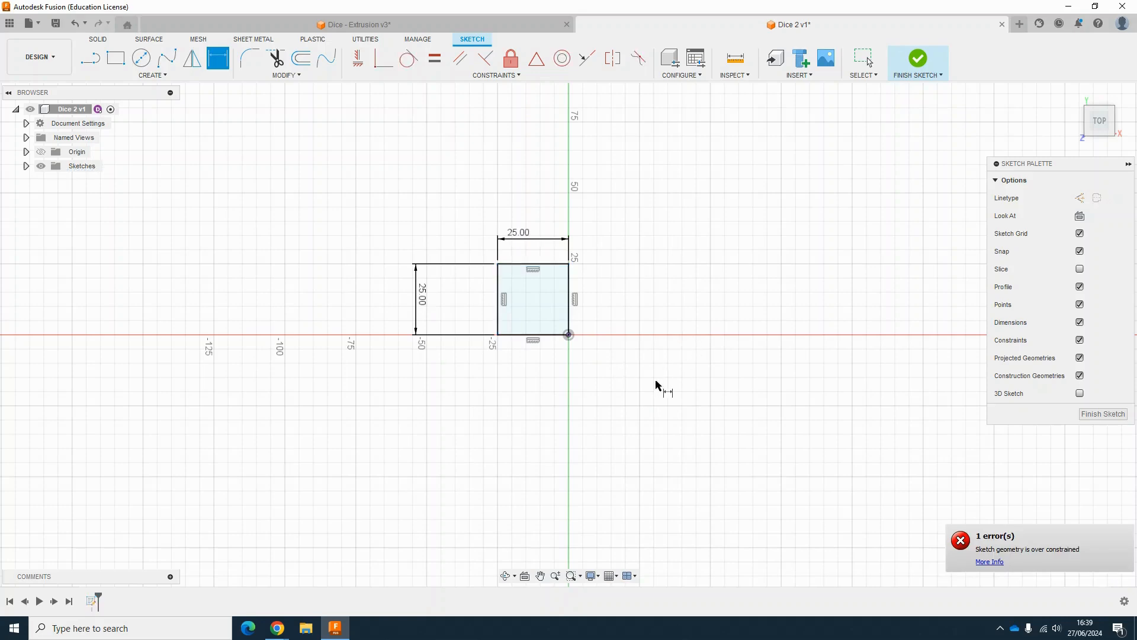
Step: Finish the sketch and extrude the square profile about 27 mm as a new body
left_click(918, 59)
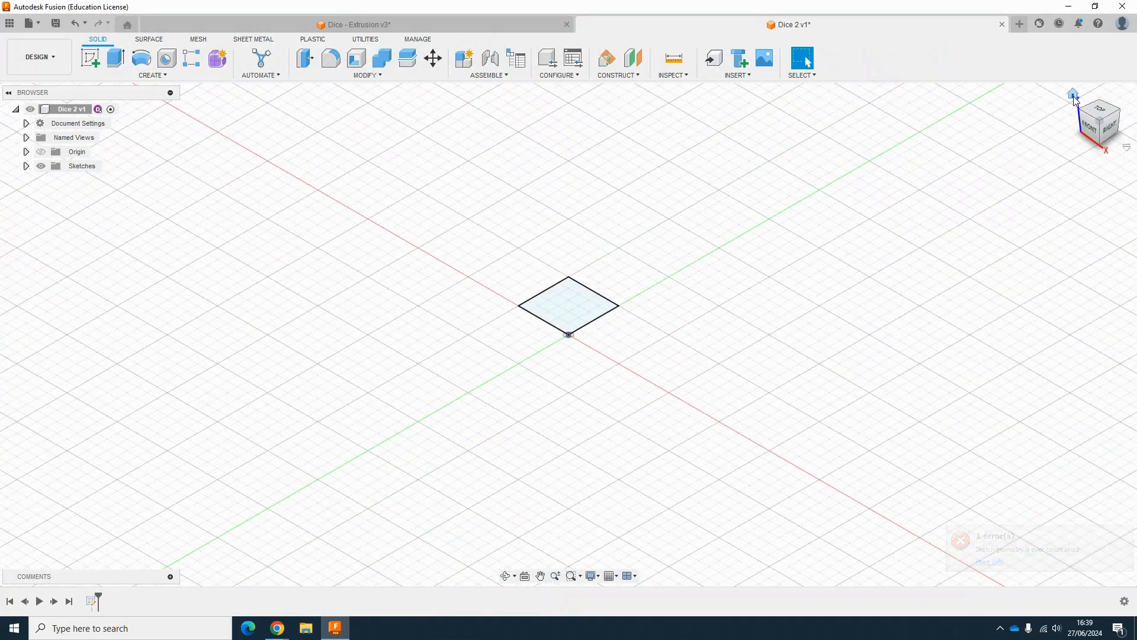
left_click(1072, 95)
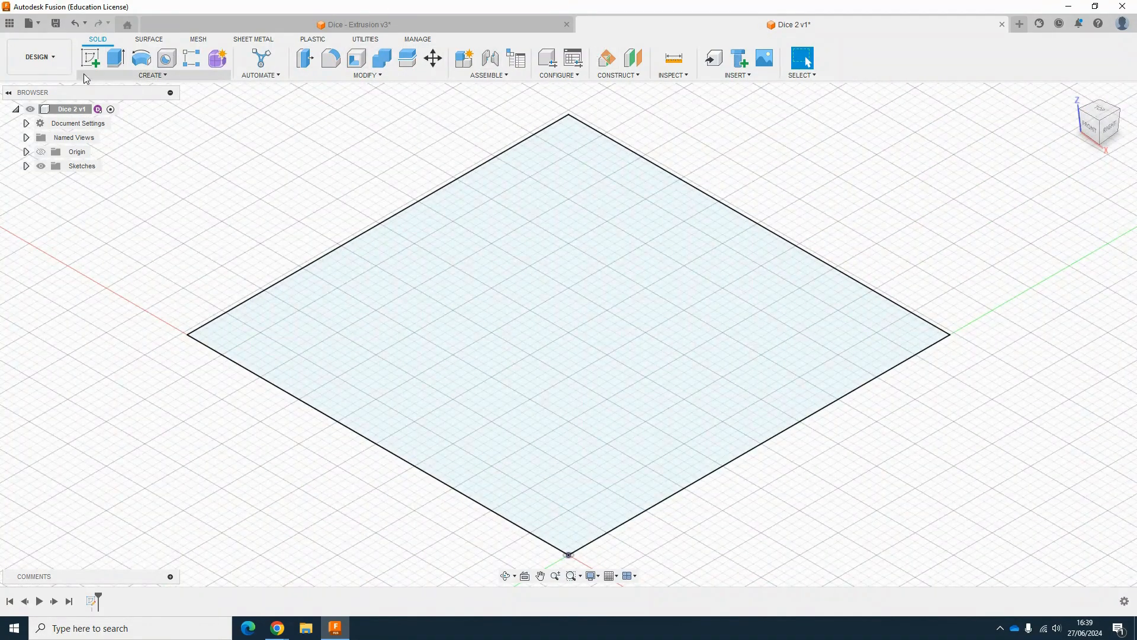
scroll(551, 384, "down", 2)
scroll(549, 384, "down", 2)
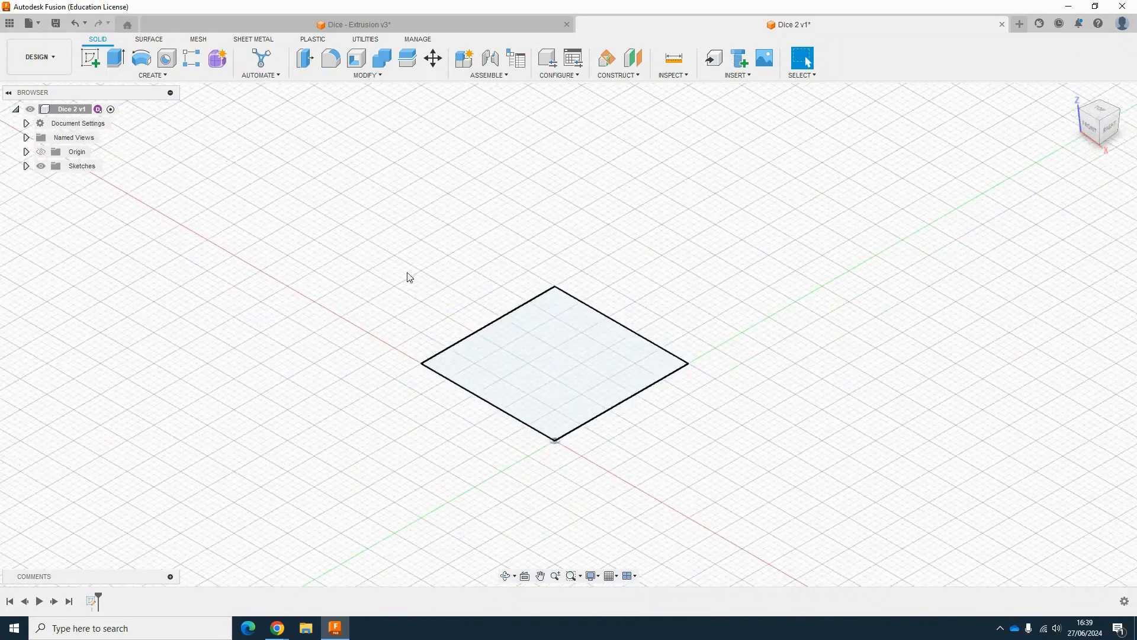
left_click(115, 58)
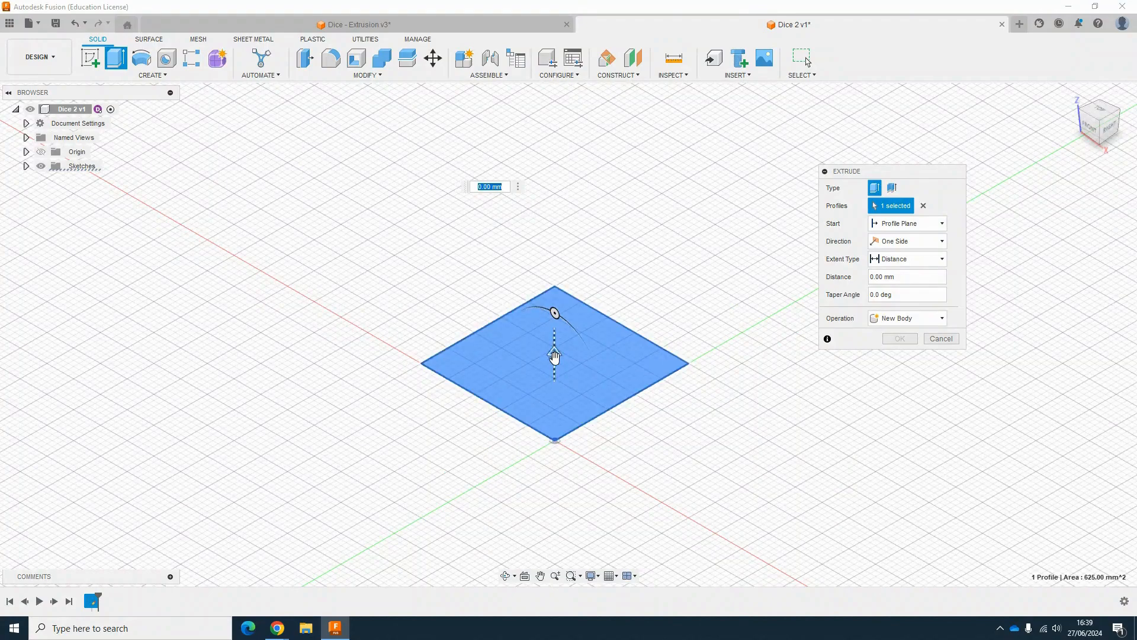
left_click_drag(553, 353, 583, 189)
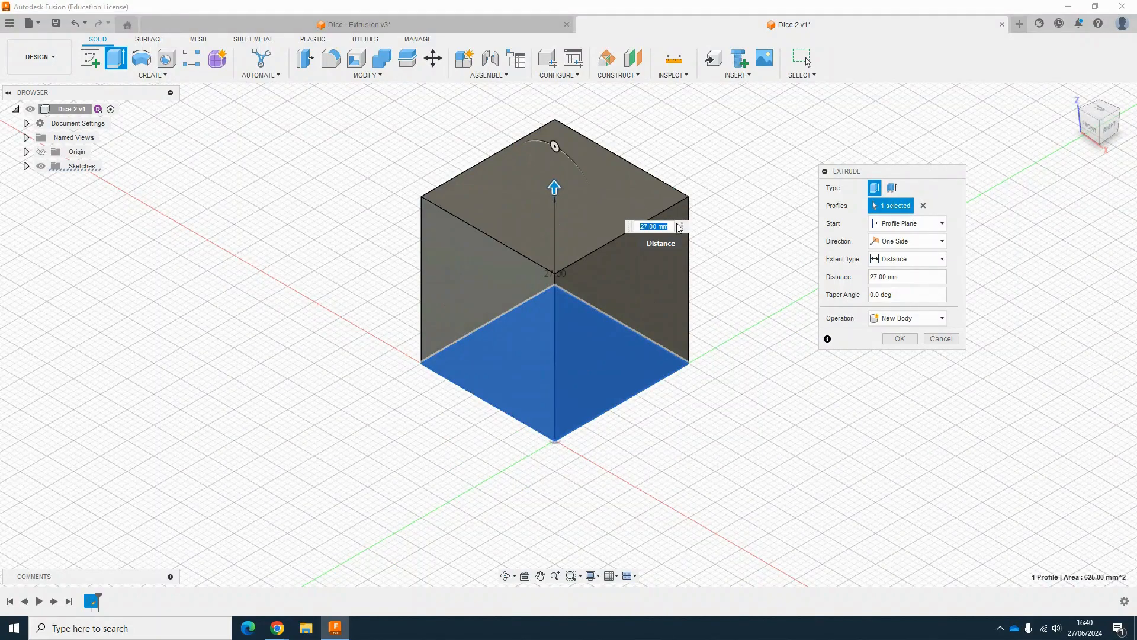
key("Return")
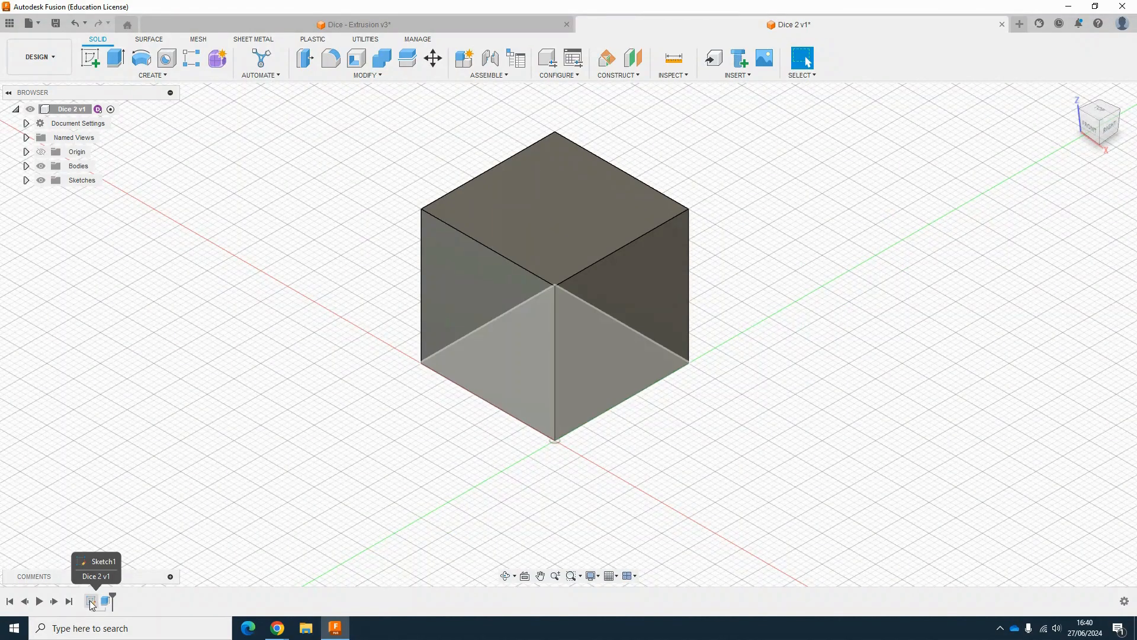
Step: Toggle the visibility of the sketch and the body in the browser to inspect them
left_click(26, 180)
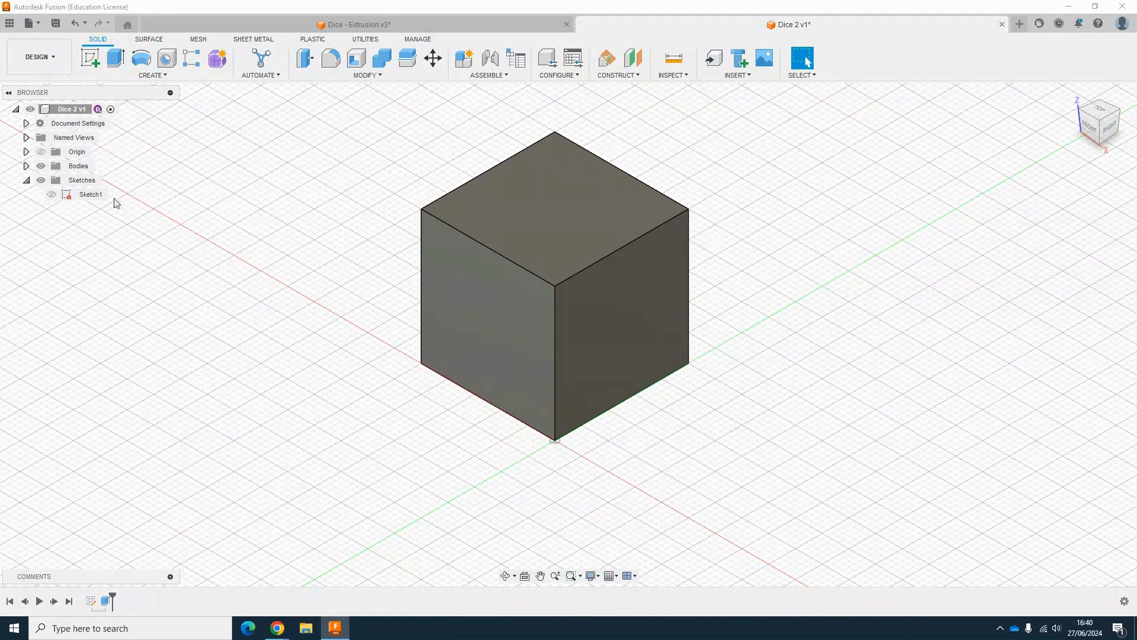
left_click(52, 197)
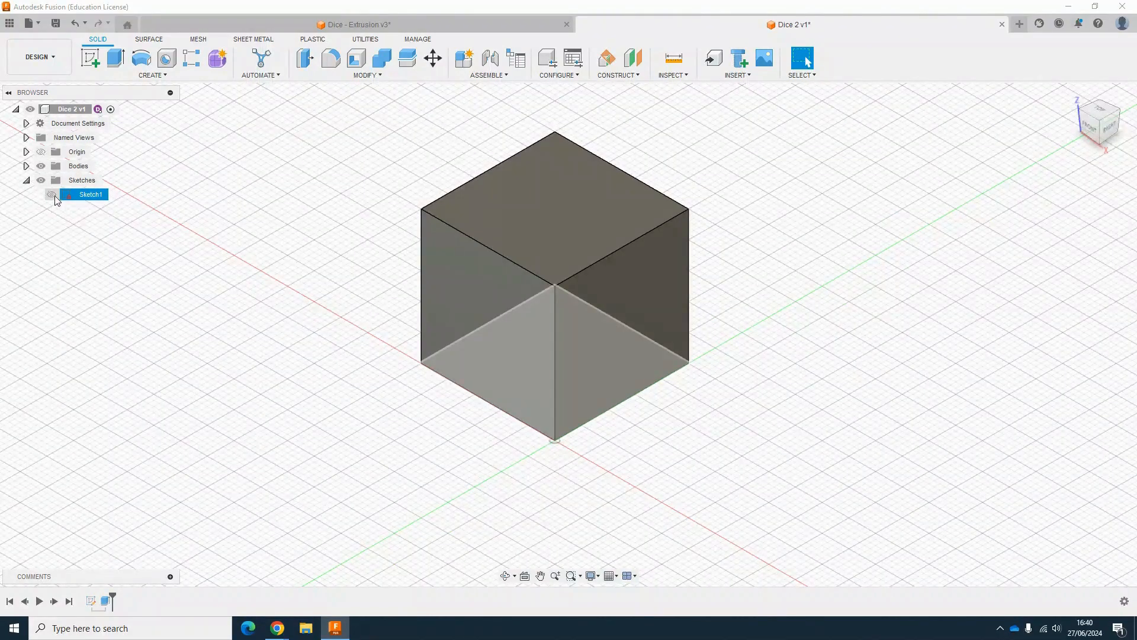
left_click(65, 216)
left_click(52, 197)
left_click(52, 196)
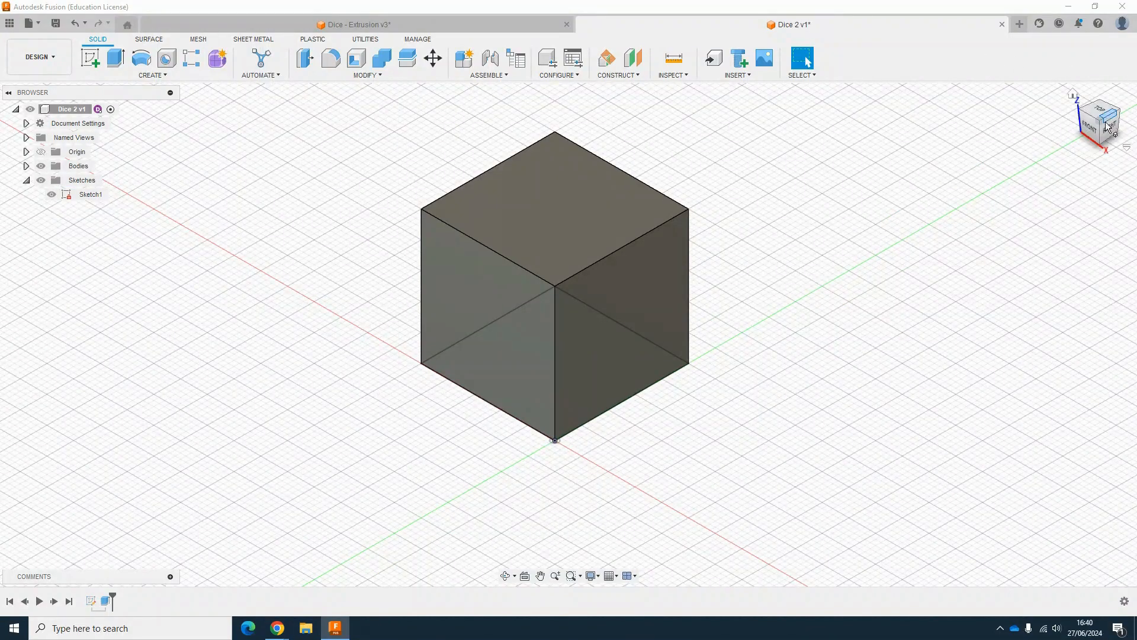
left_click_drag(1103, 126, 1091, 34)
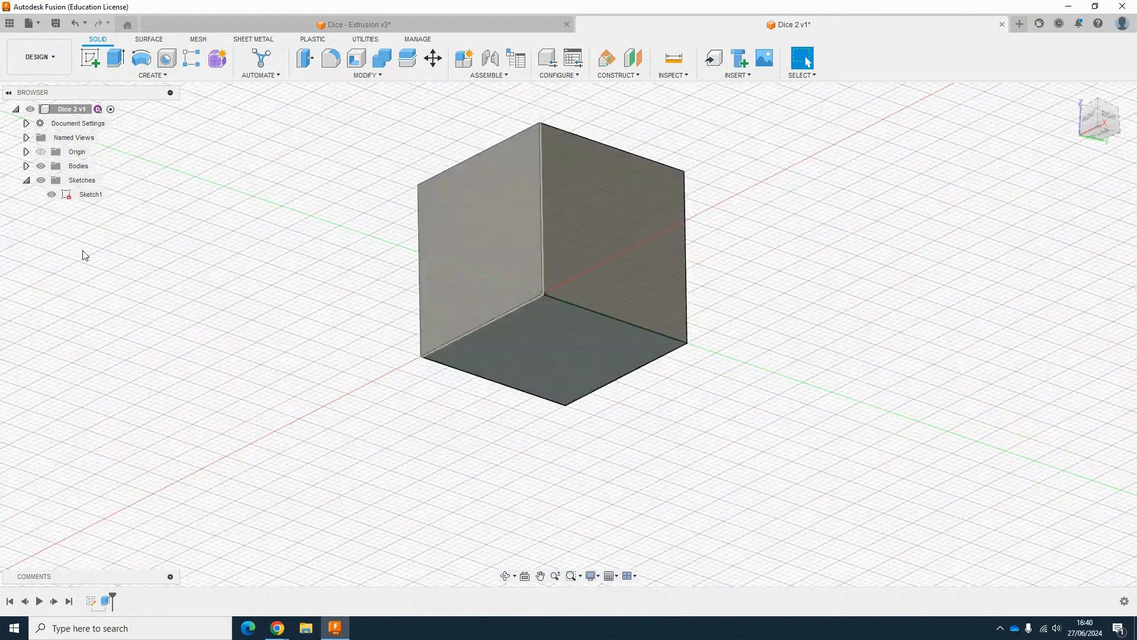
left_click(52, 194)
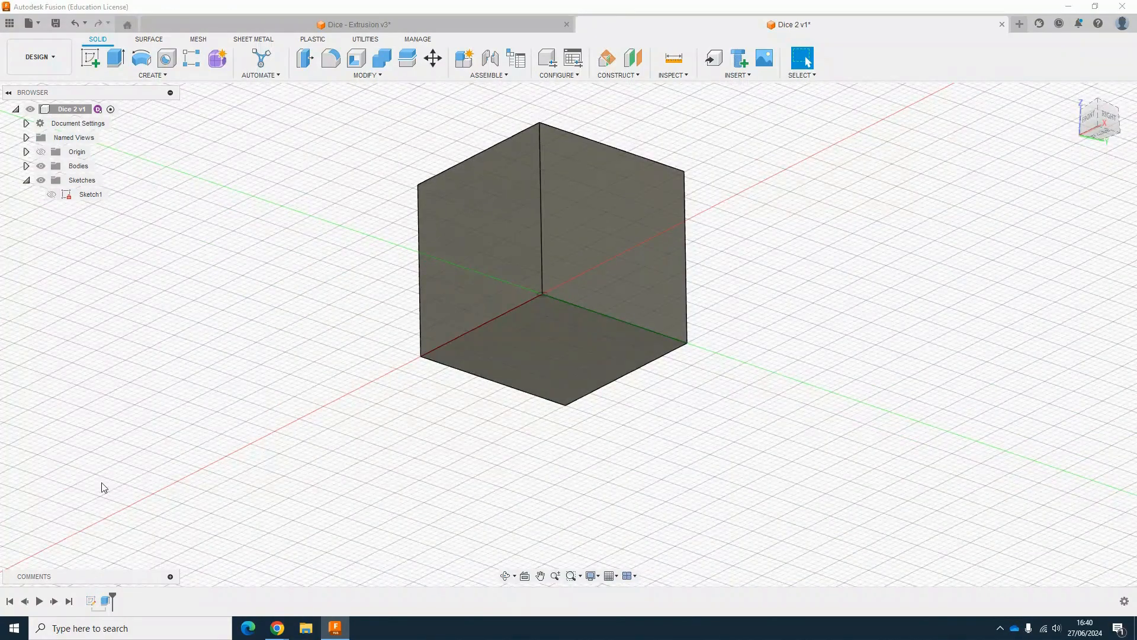
left_click(26, 166)
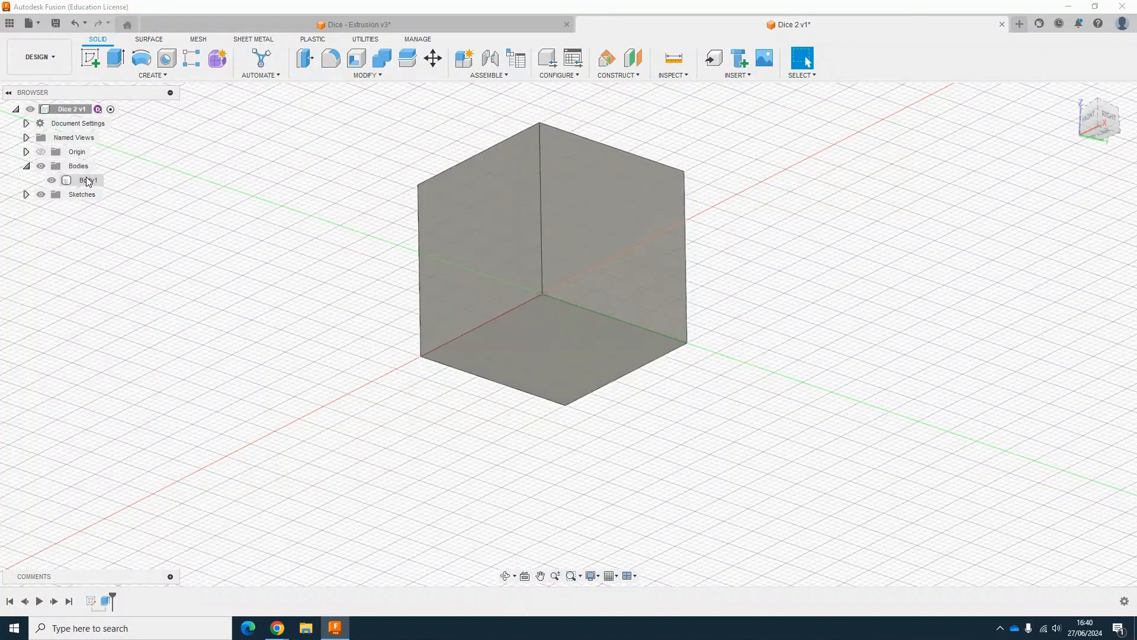
left_click(53, 181)
left_click(52, 181)
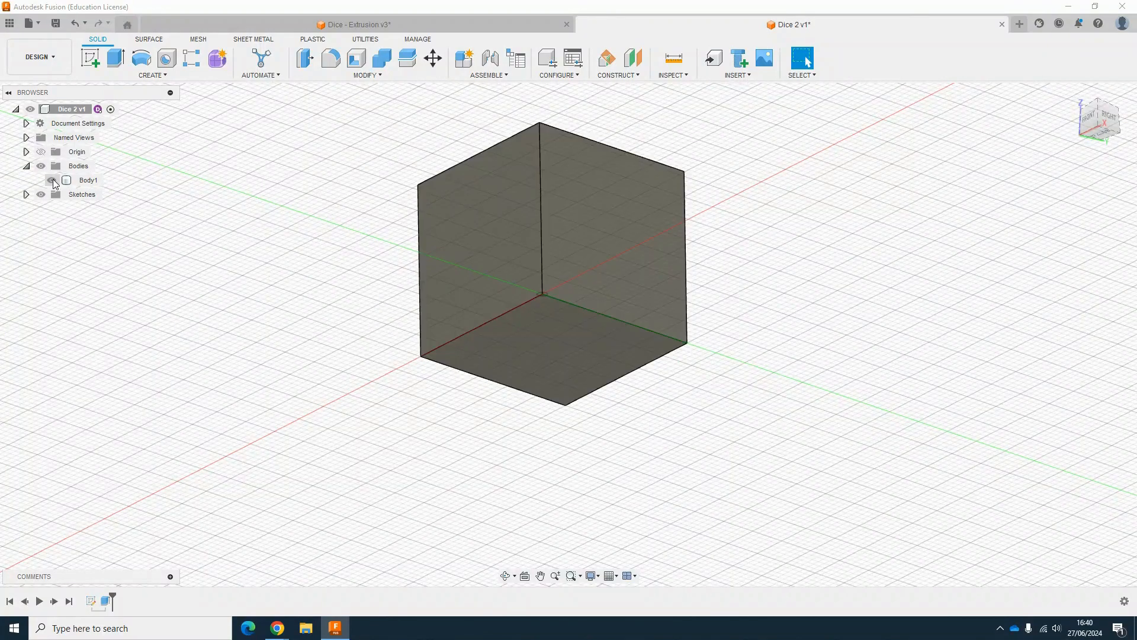
left_click(52, 180)
left_click(52, 180)
left_click(39, 170)
left_click(28, 167)
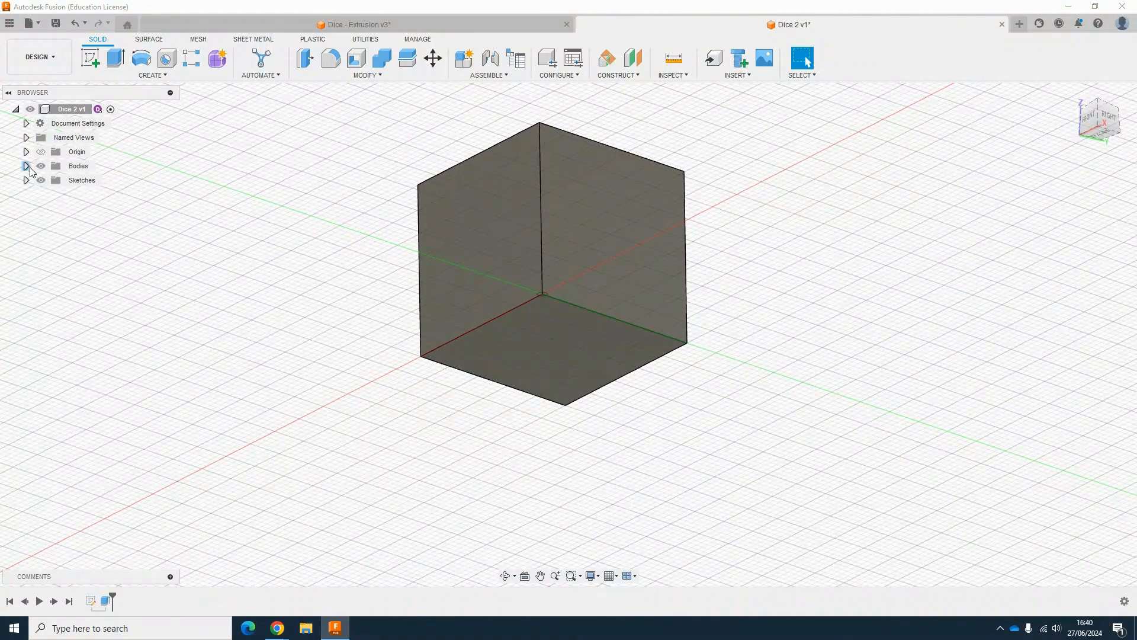
Step: Reopen the sketch from the timeline and set the square's width dimension to 20 mm
double_click(98, 602)
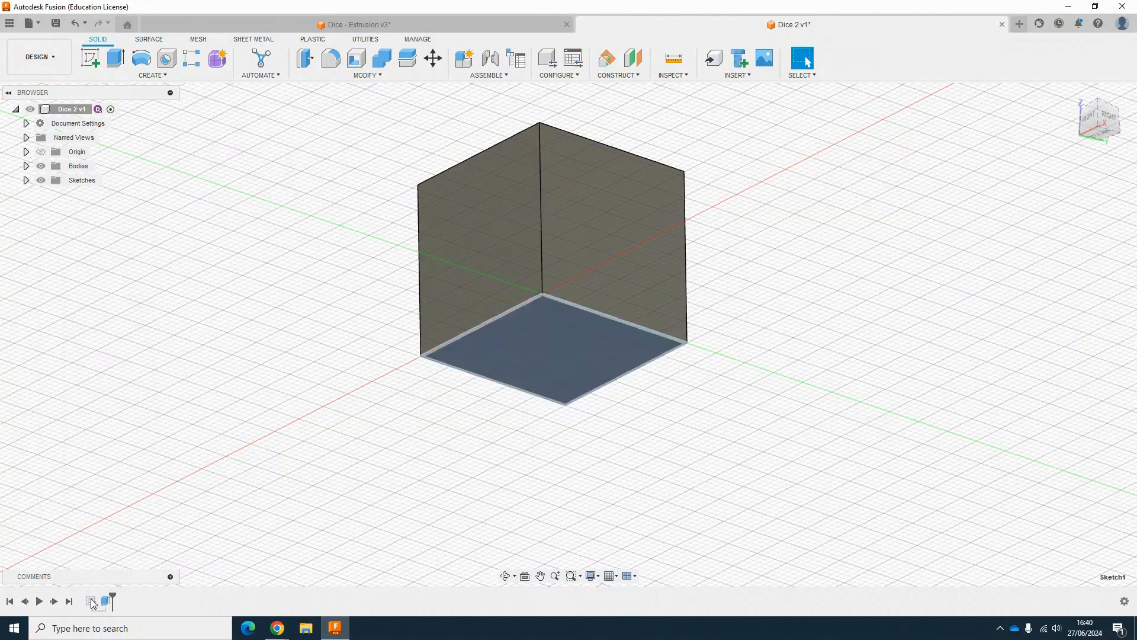
double_click(531, 467)
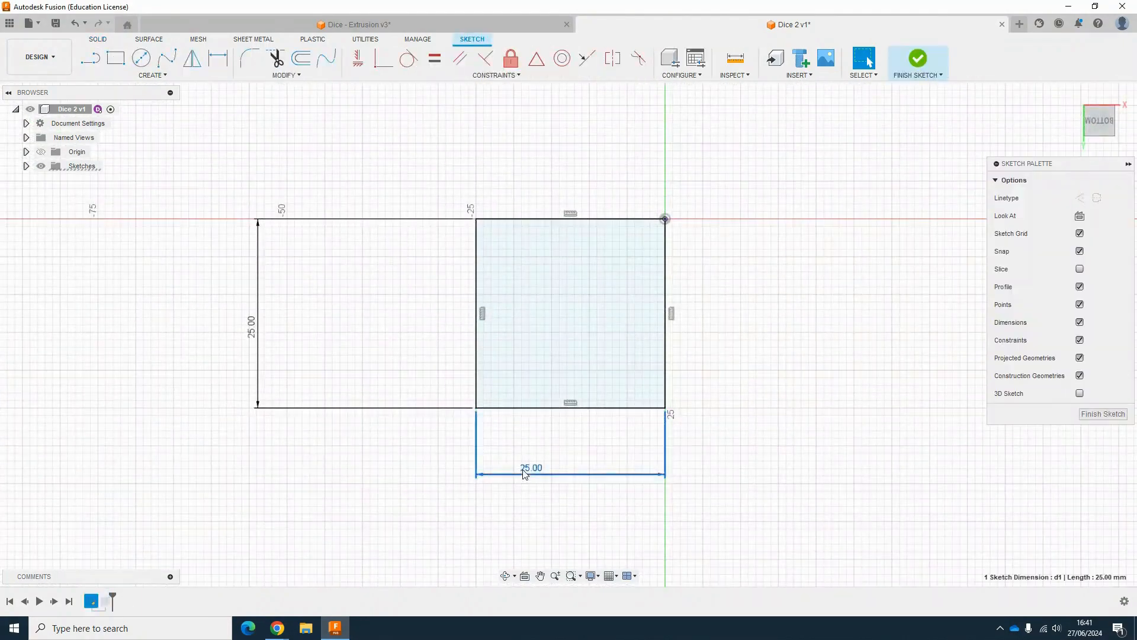
type("20")
key("Return")
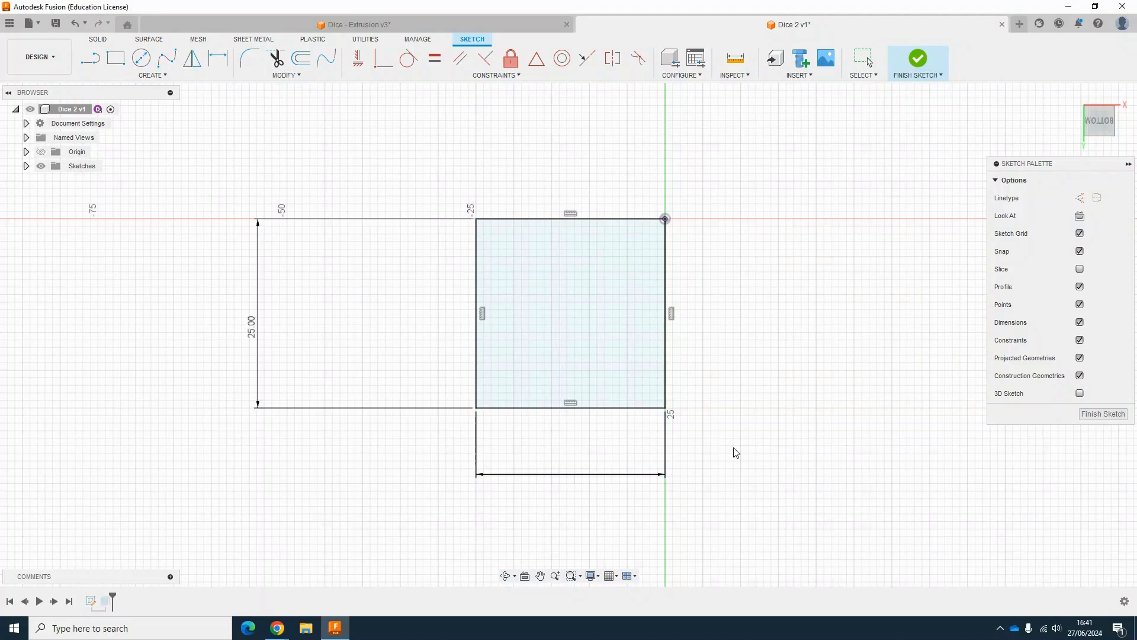
Step: Set the square's height dimension to 20 mm and finish the sketch
double_click(290, 324)
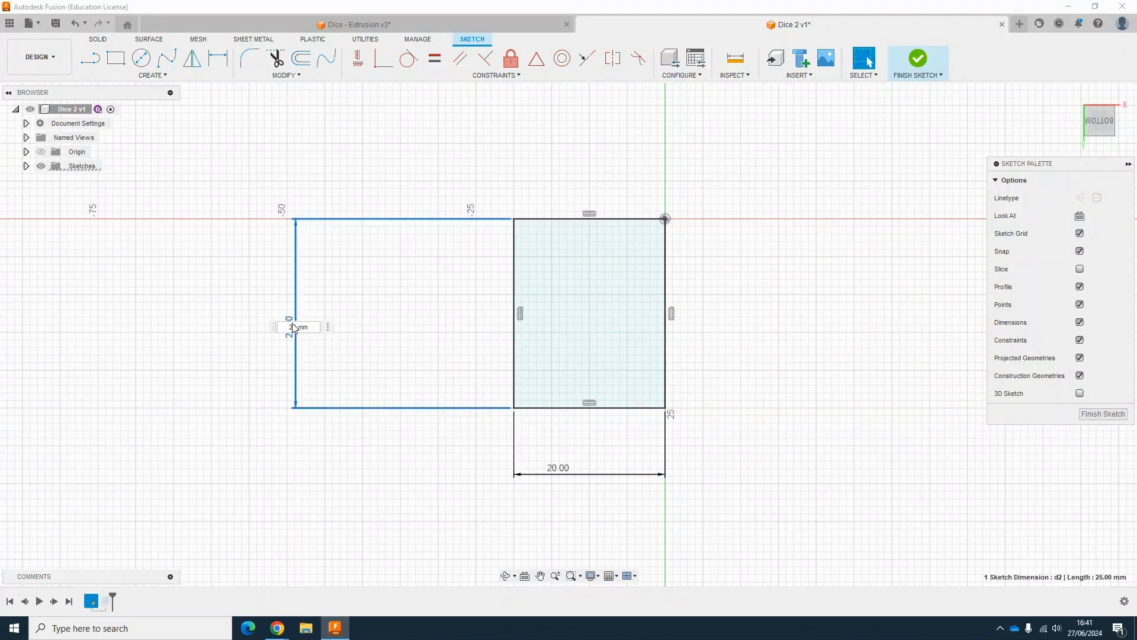
type("20")
key("Return")
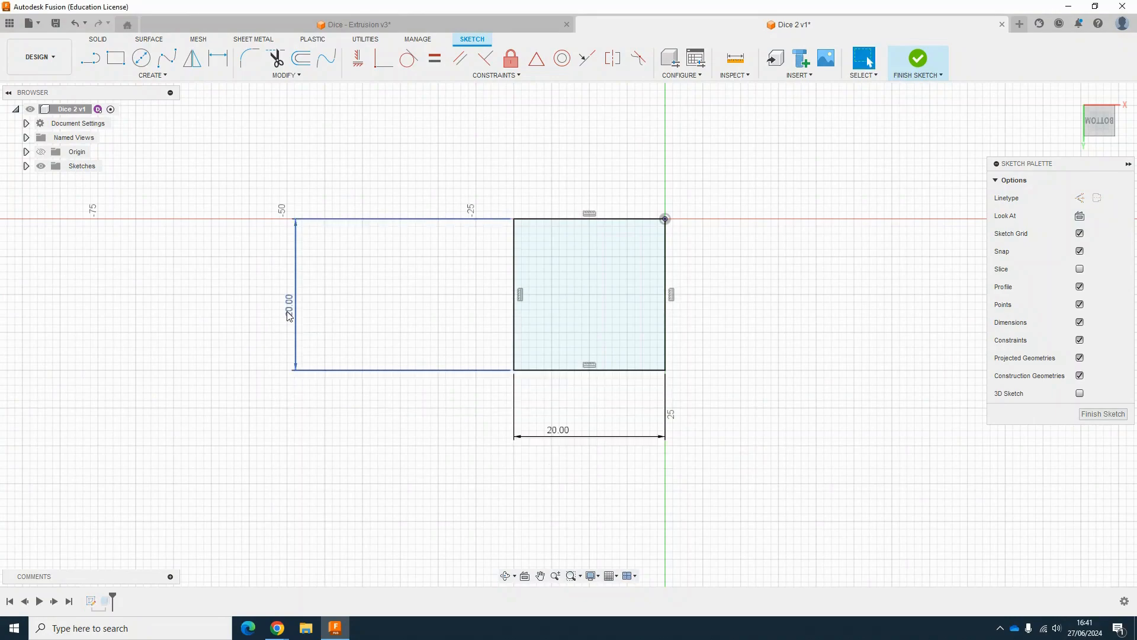
left_click(918, 58)
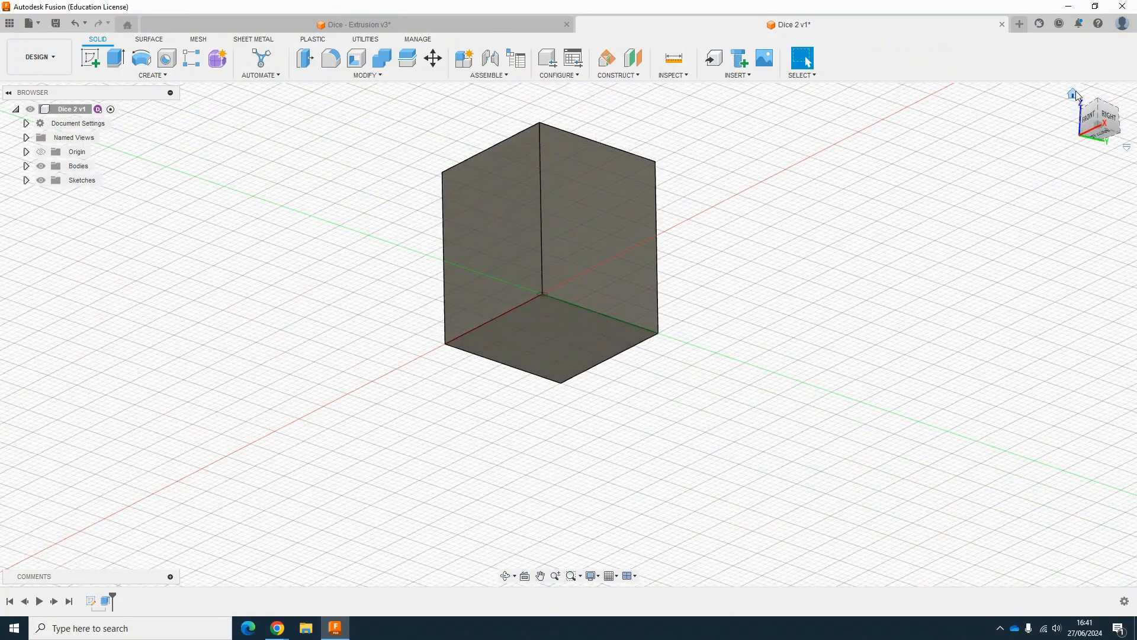
Step: Edit the extrusion feature and set its distance to 20 mm
left_click(1073, 93)
scroll(628, 437, "down", 2)
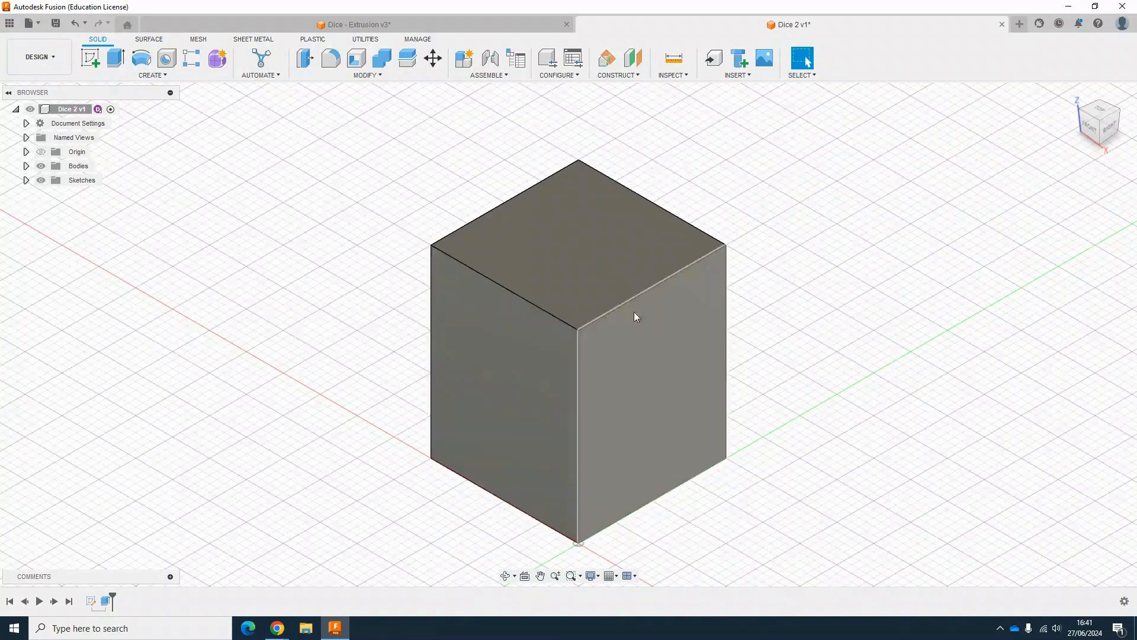
double_click(103, 604)
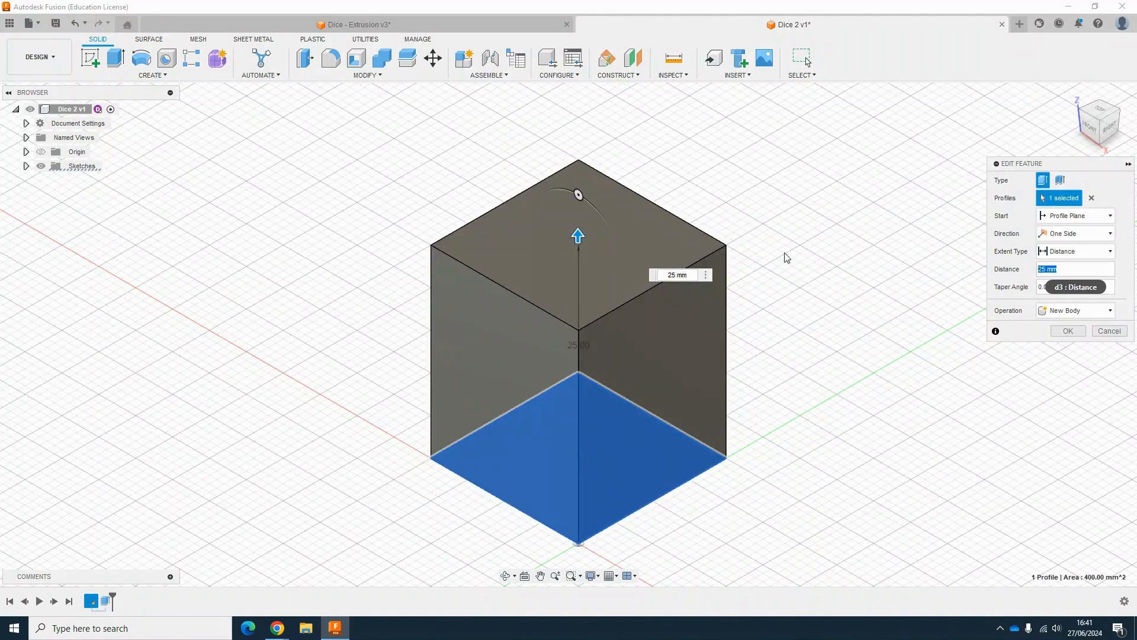
left_click(1059, 274)
type("20")
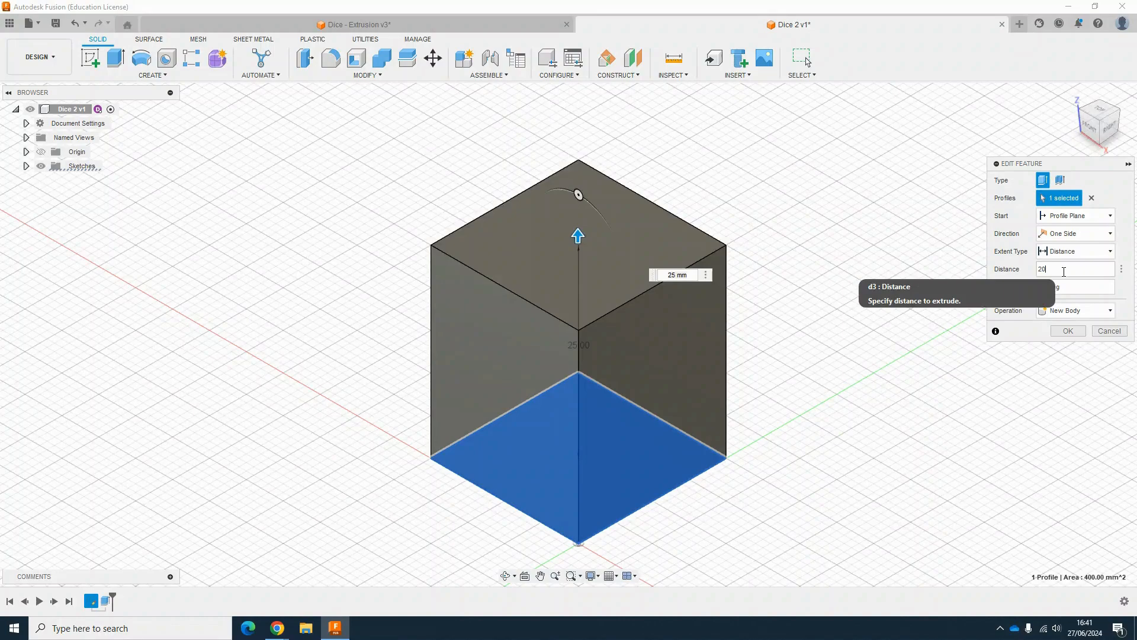
key("Return")
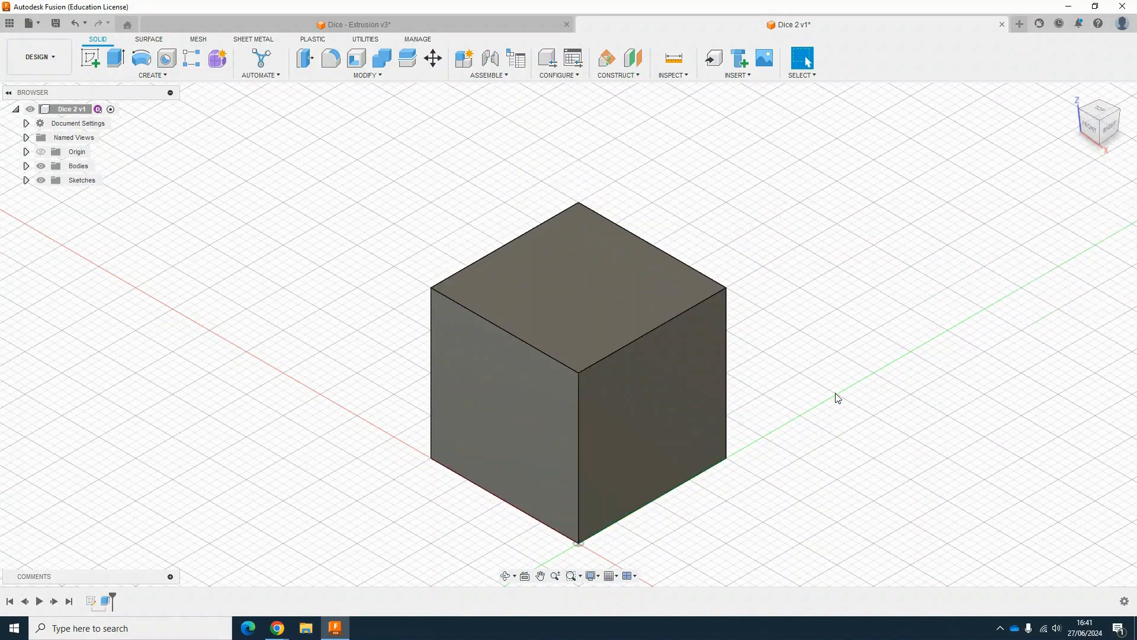
scroll(626, 442, "down", 2)
middle_click_drag(624, 445, 555, 401)
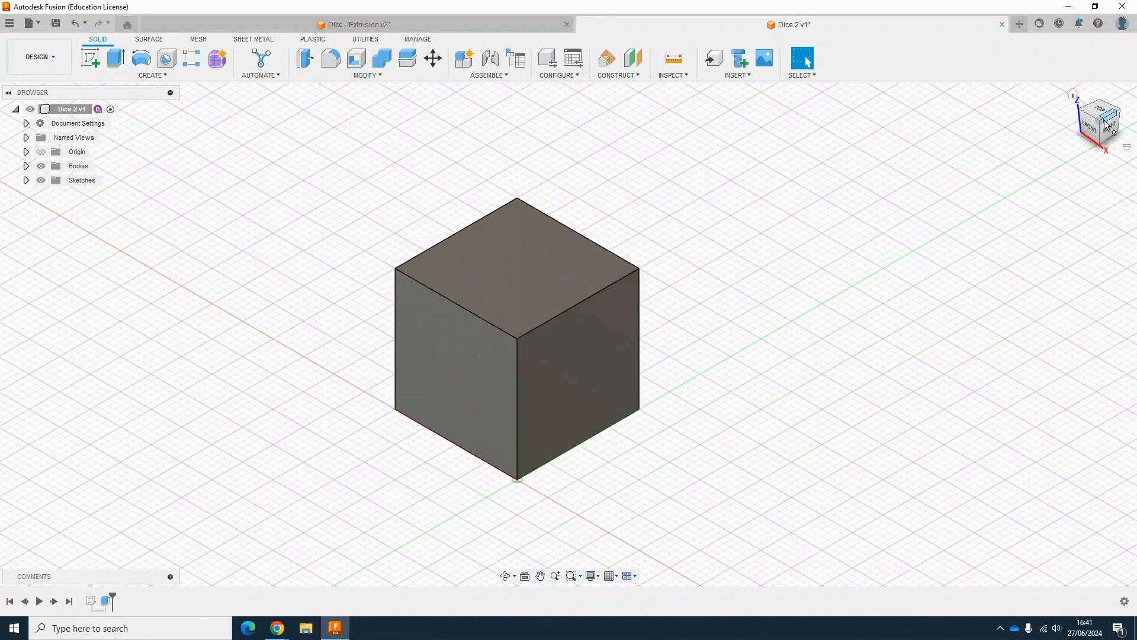
Step: Start a new sketch on the cube's top face
left_click_drag(1107, 125, 1065, 115)
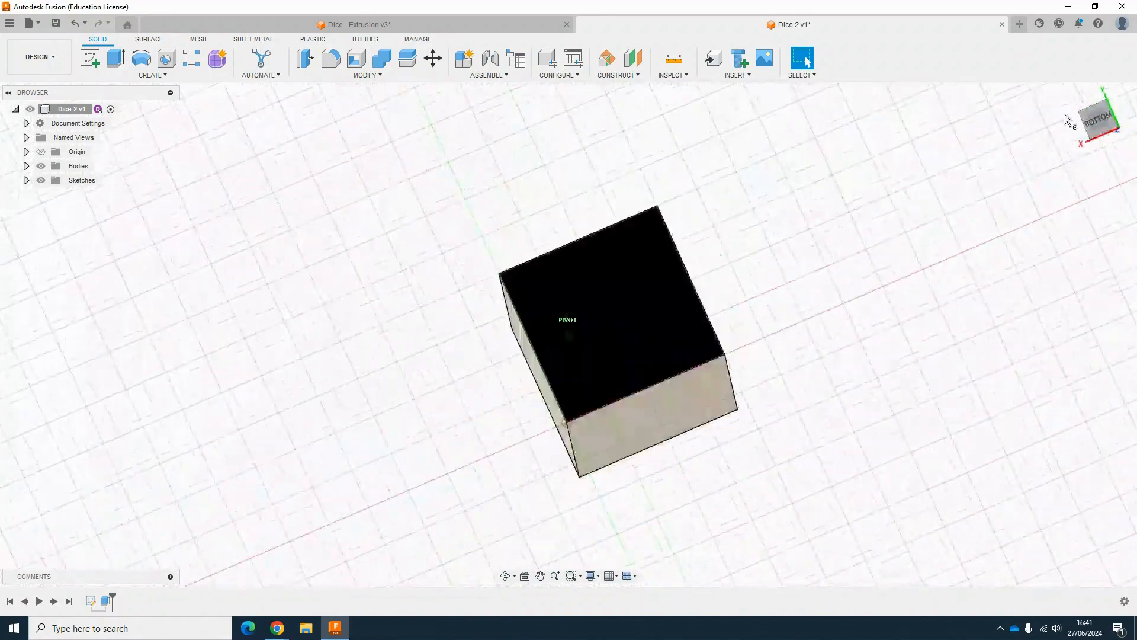
left_click(1072, 94)
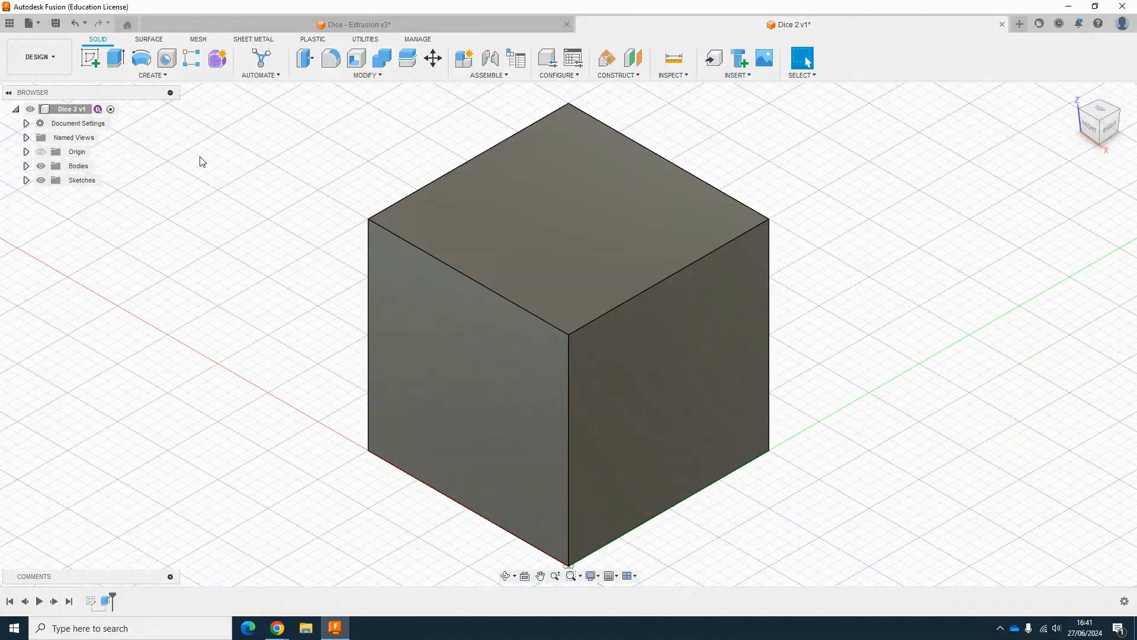
left_click(96, 66)
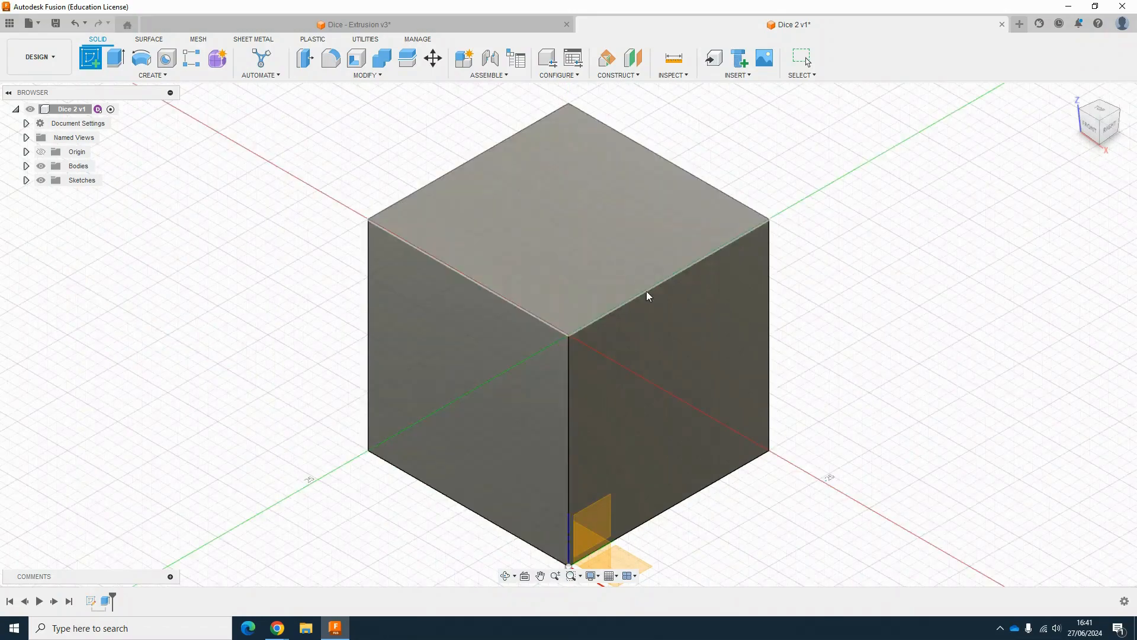
left_click_drag(1096, 121, 862, 186)
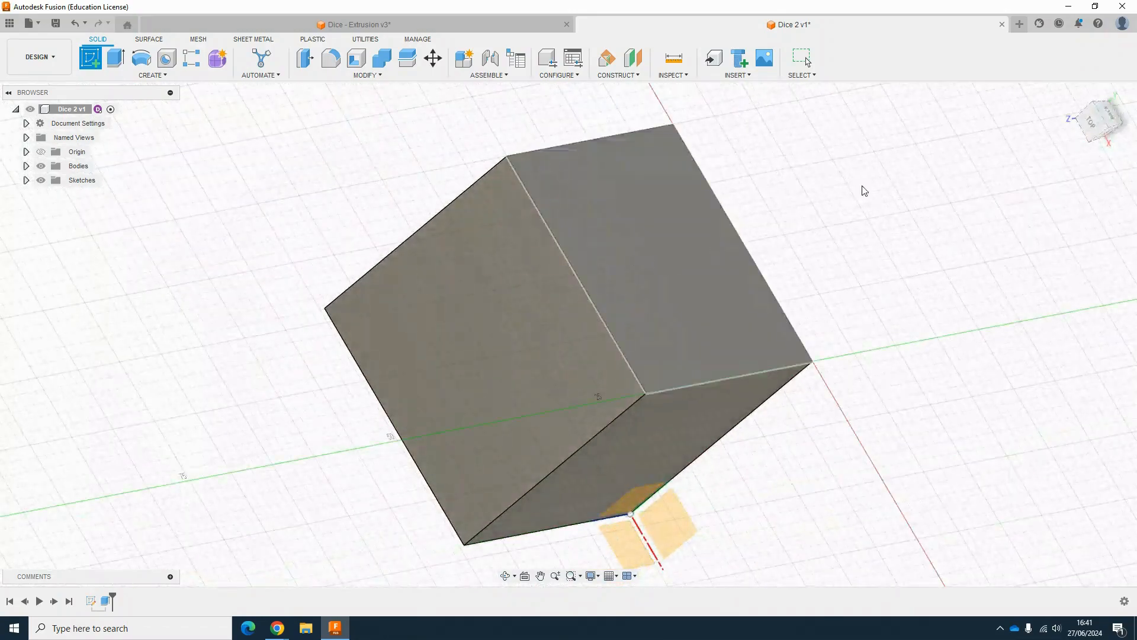
left_click(1074, 96)
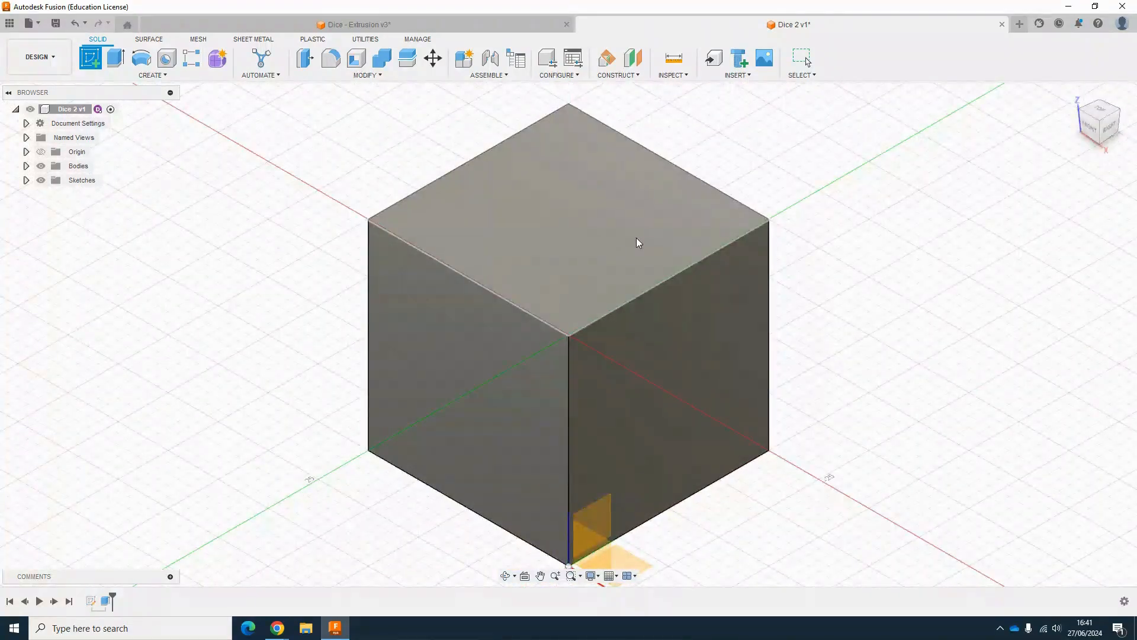
left_click(639, 243)
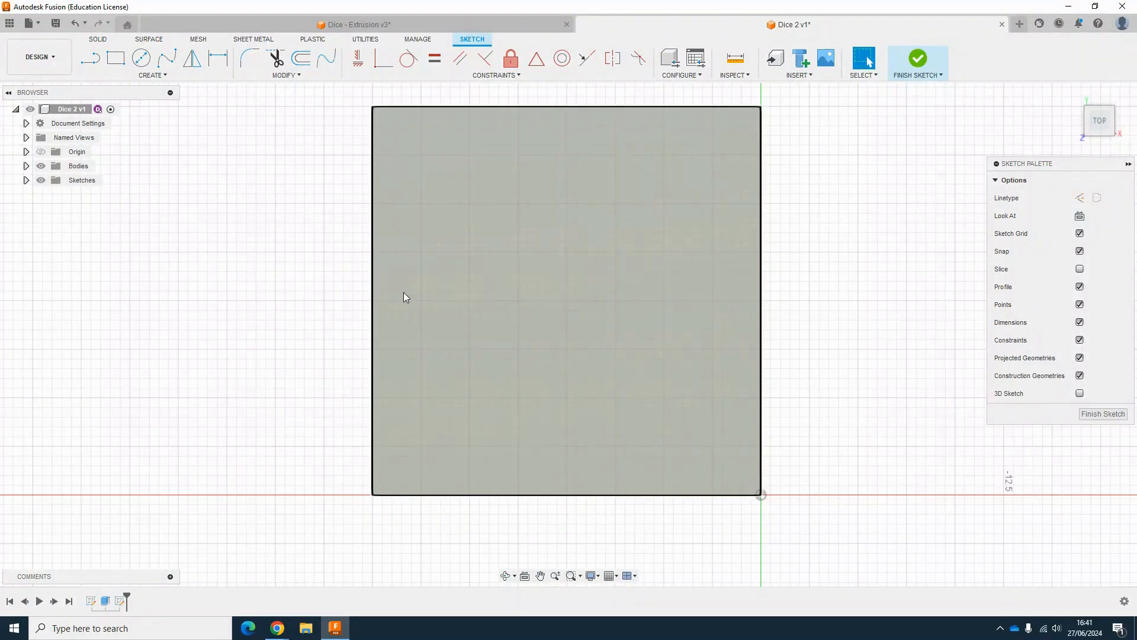
Step: Draw a centre-diameter circle of 2.5 mm at the centre of the top face
scroll(424, 302, "up", 5)
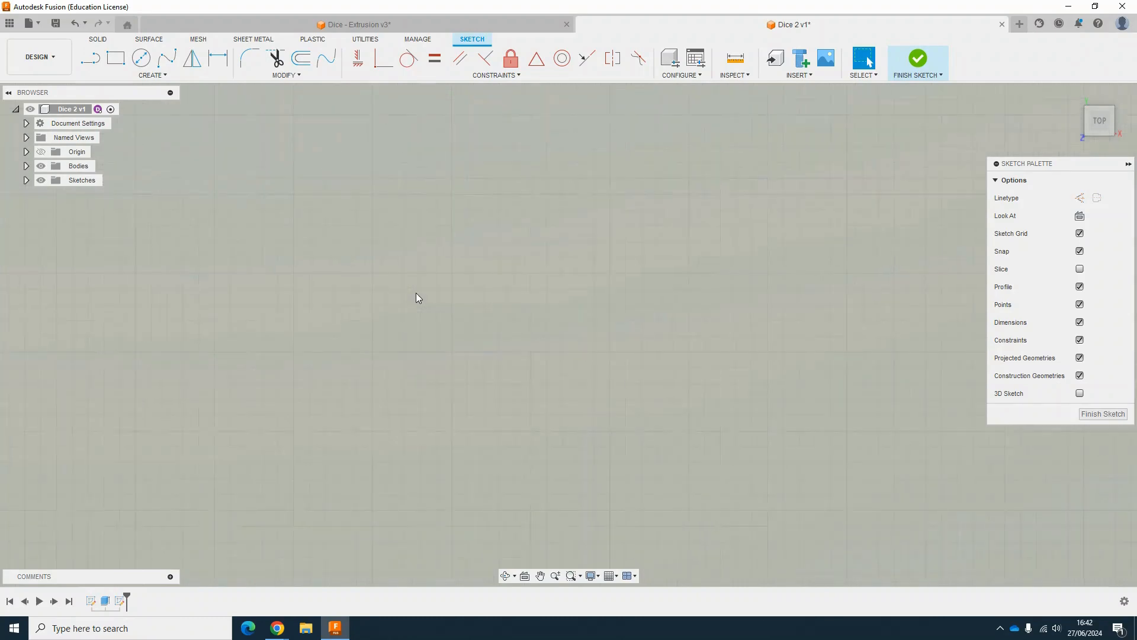
scroll(416, 297, "down", 3)
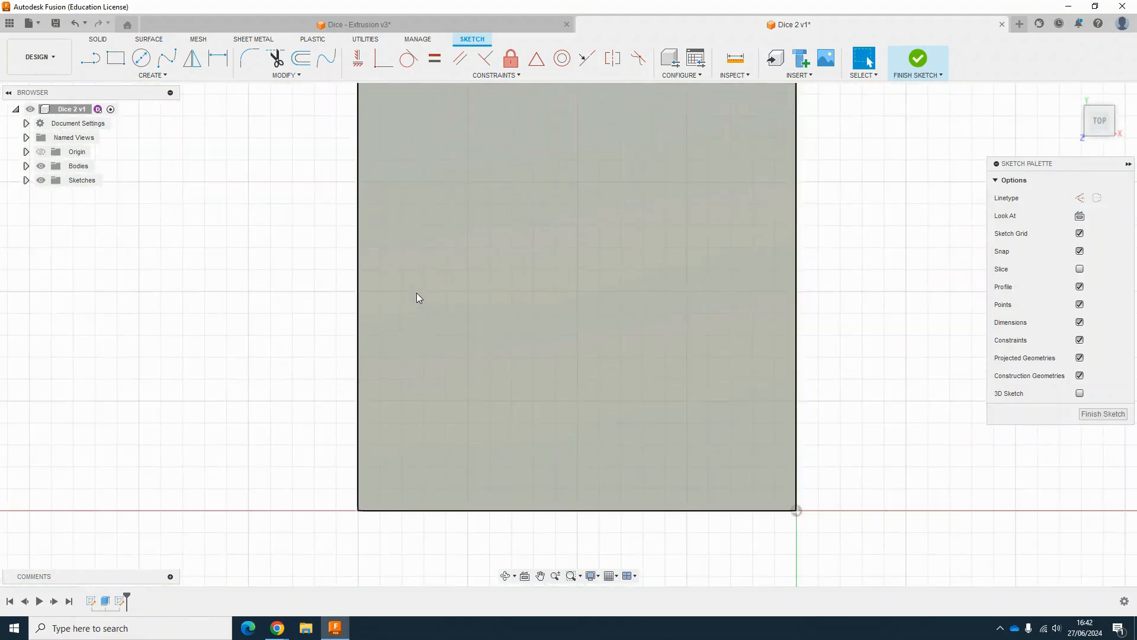
scroll(489, 315, "down", 2)
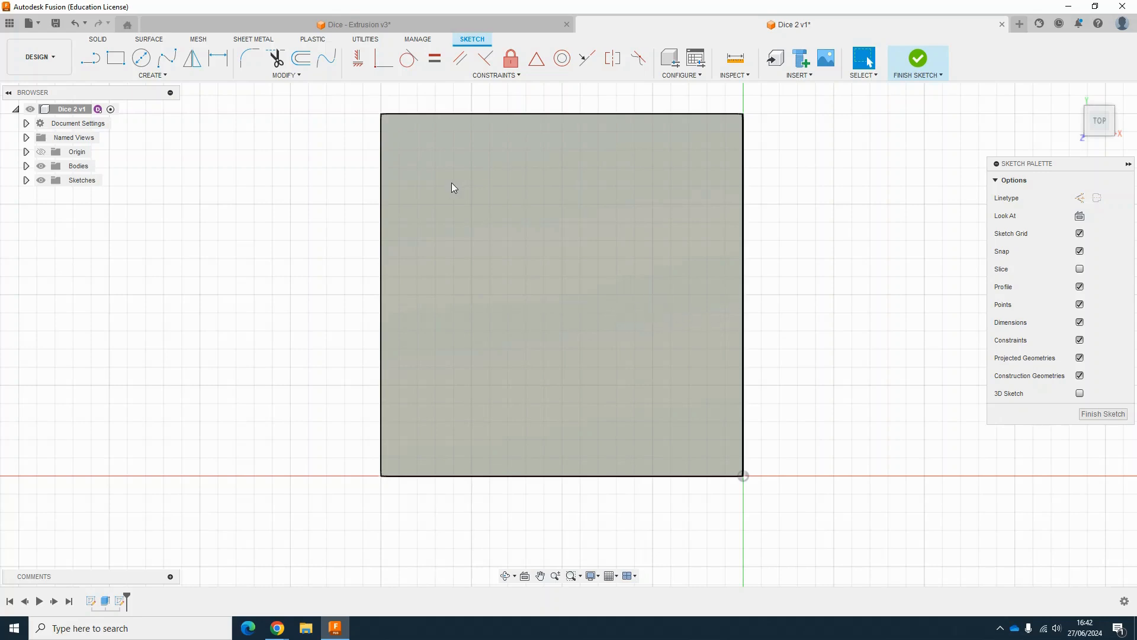
left_click(142, 60)
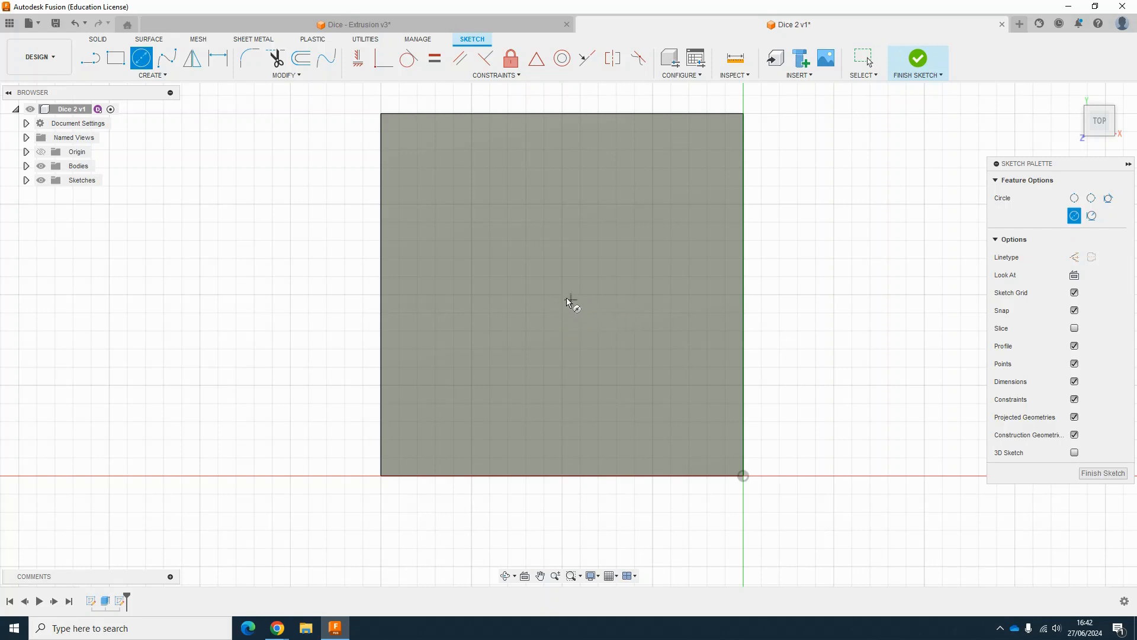
left_click(562, 295)
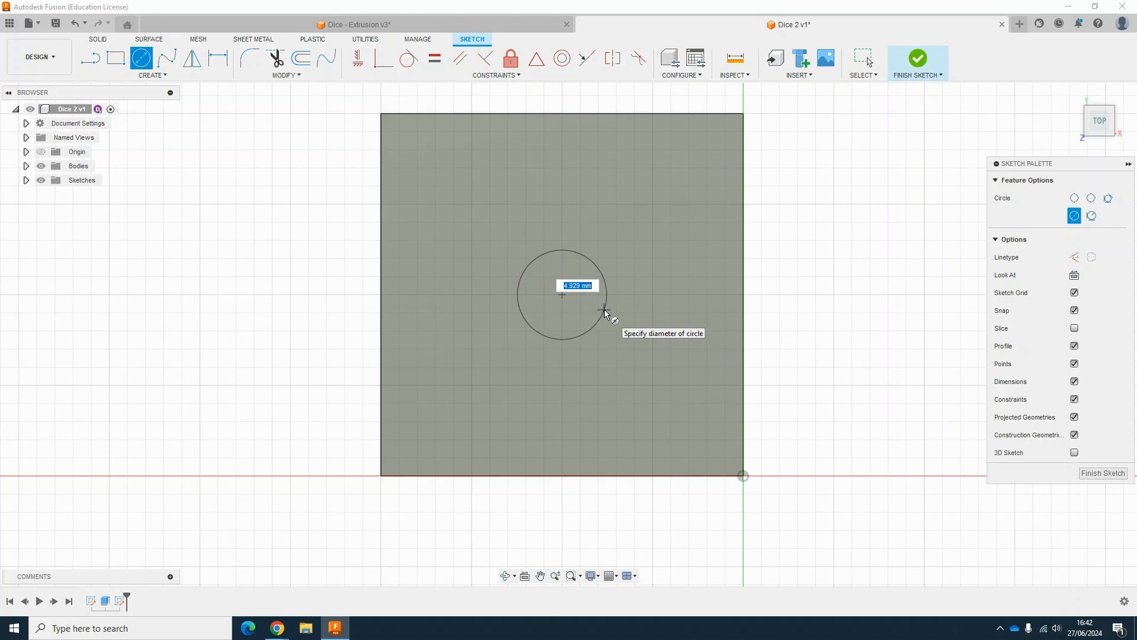
type("2.5")
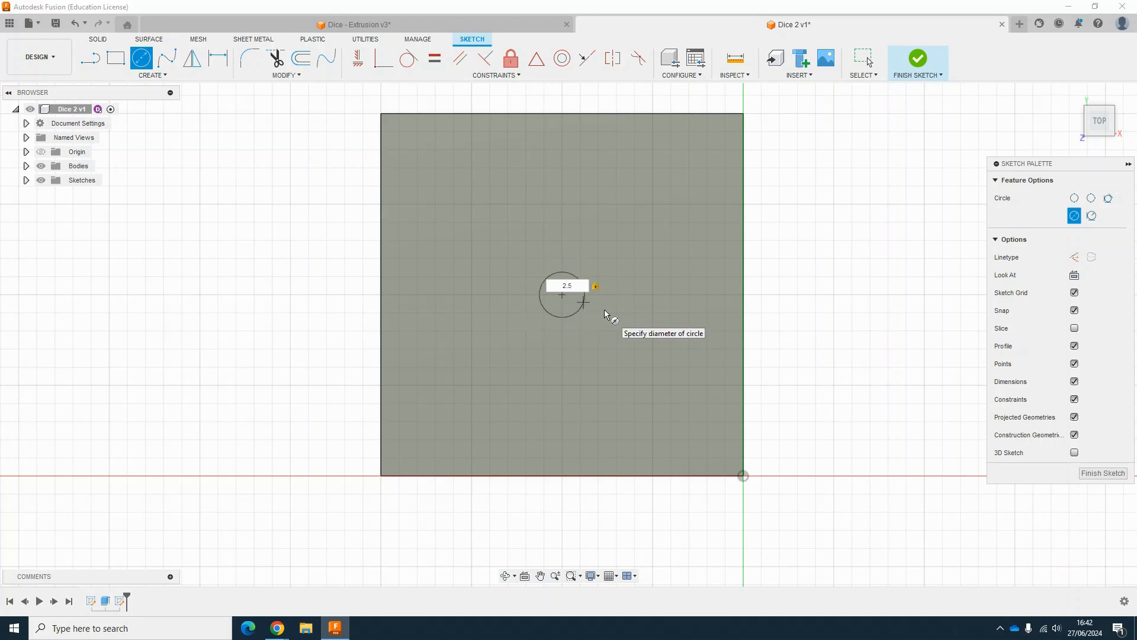
key("Return")
key("Escape")
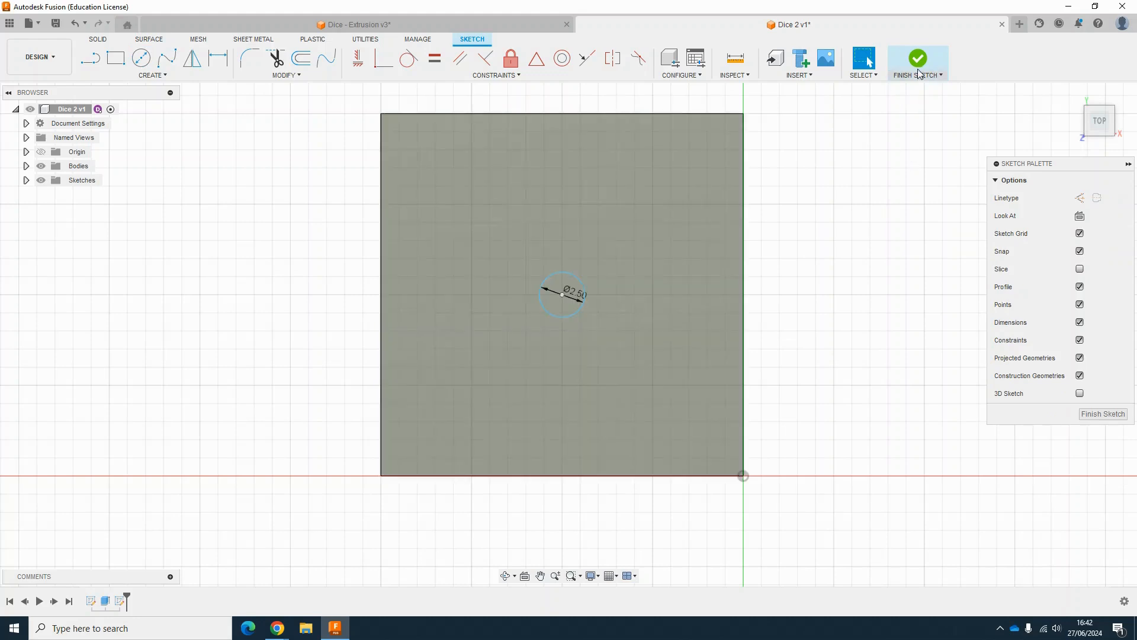
Step: Finish the sketch and extrude the circle as a cut 3 mm deep into the cube
left_click(915, 59)
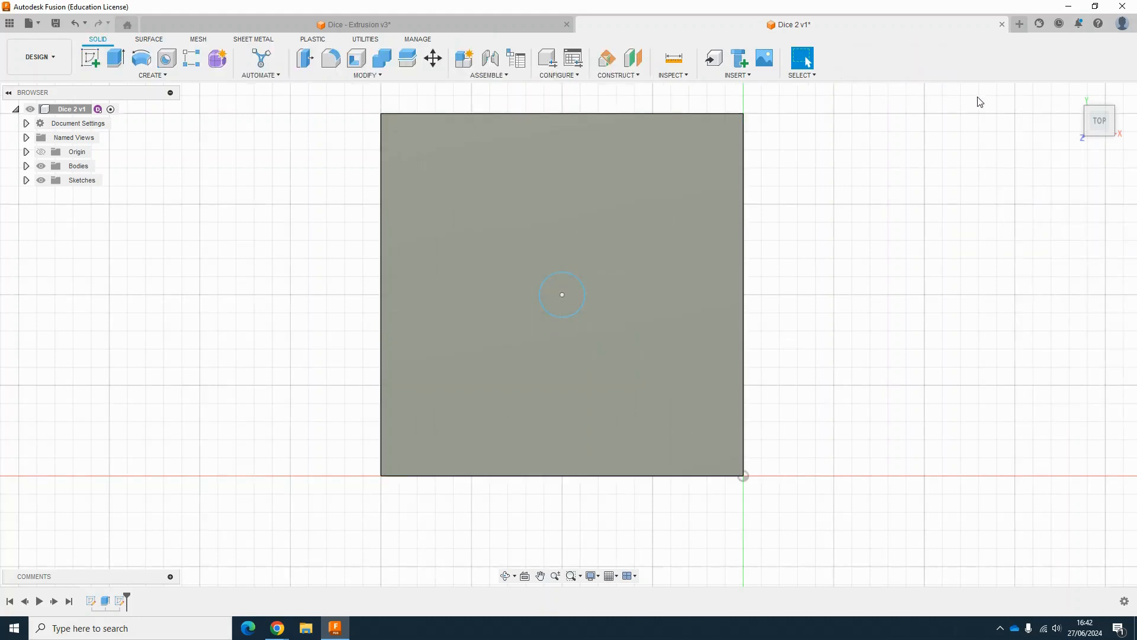
left_click_drag(1092, 134, 1098, 117)
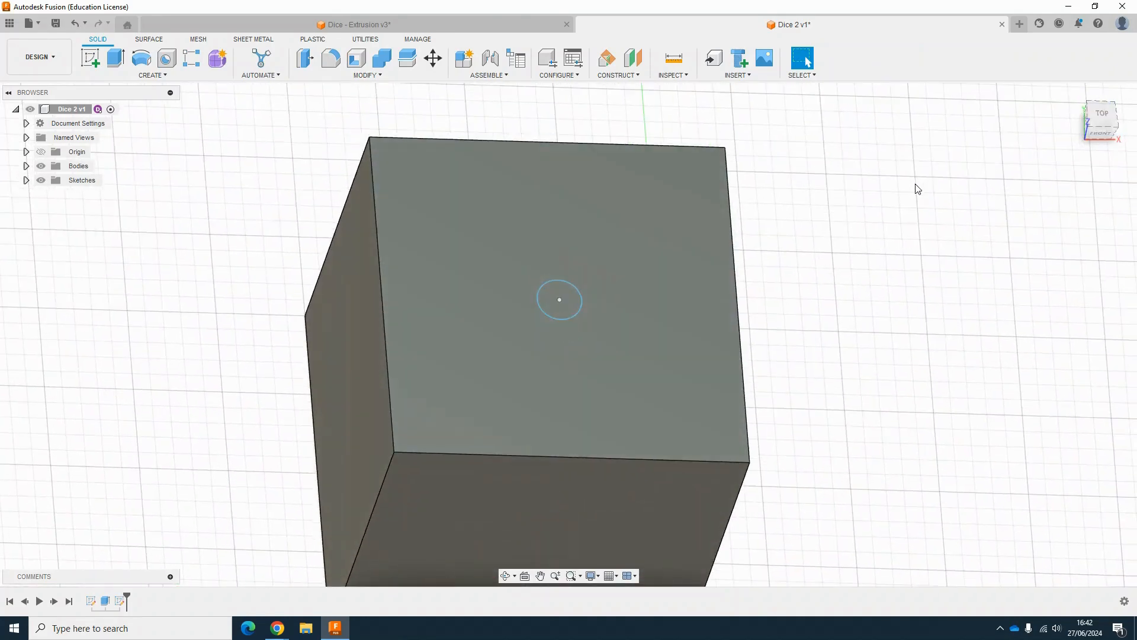
left_click(117, 58)
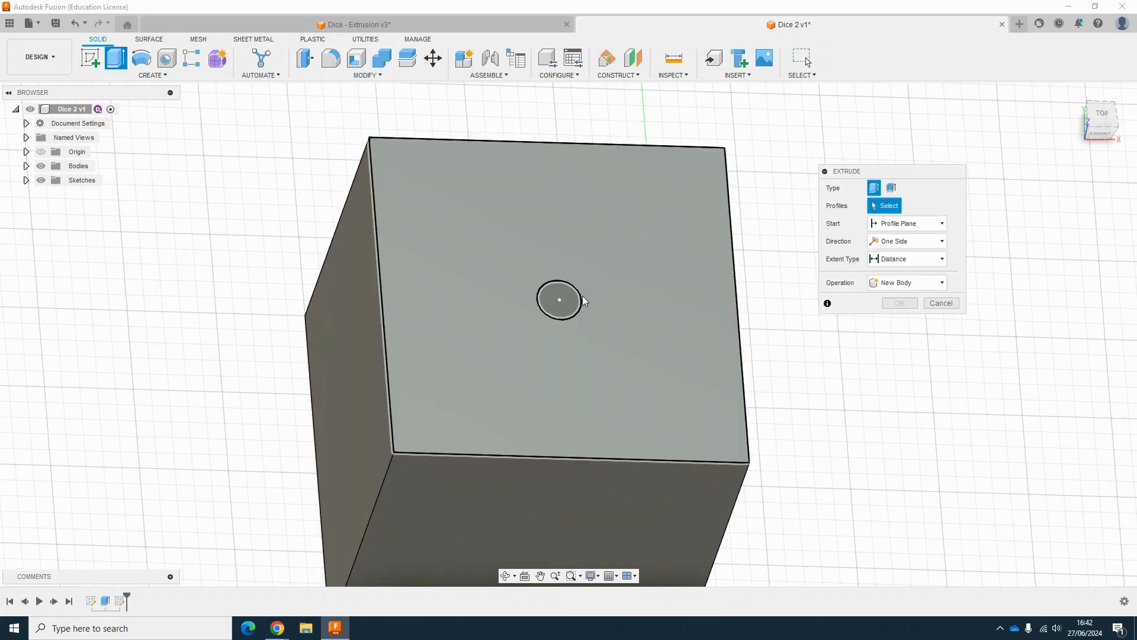
left_click(567, 305)
left_click_drag(572, 264, 616, 198)
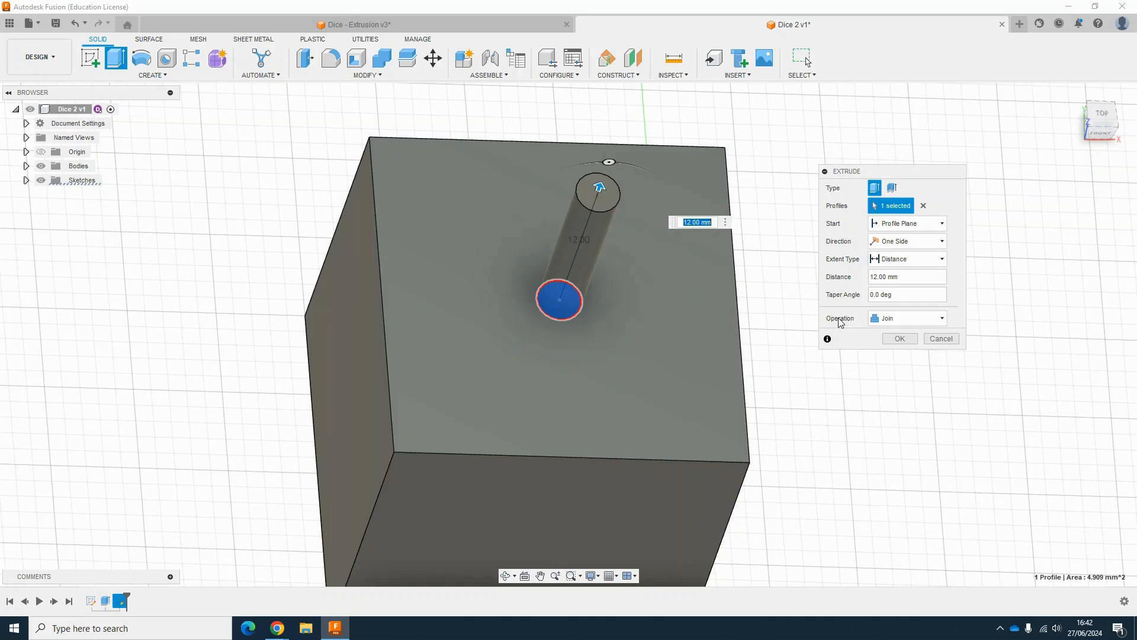
left_click_drag(600, 188, 567, 327)
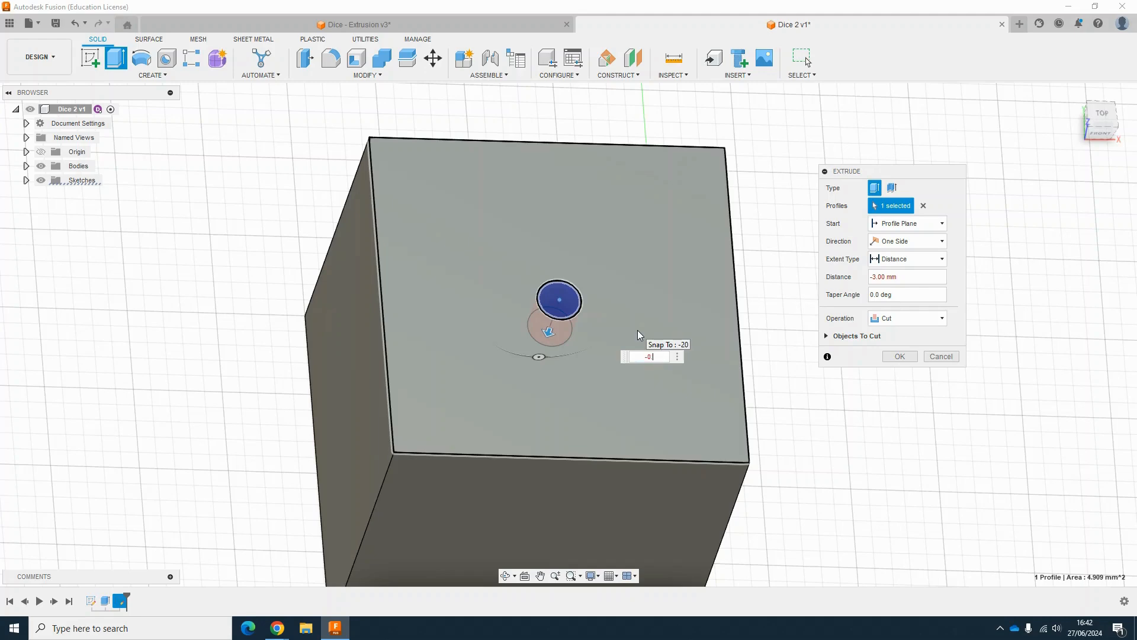
key("Return")
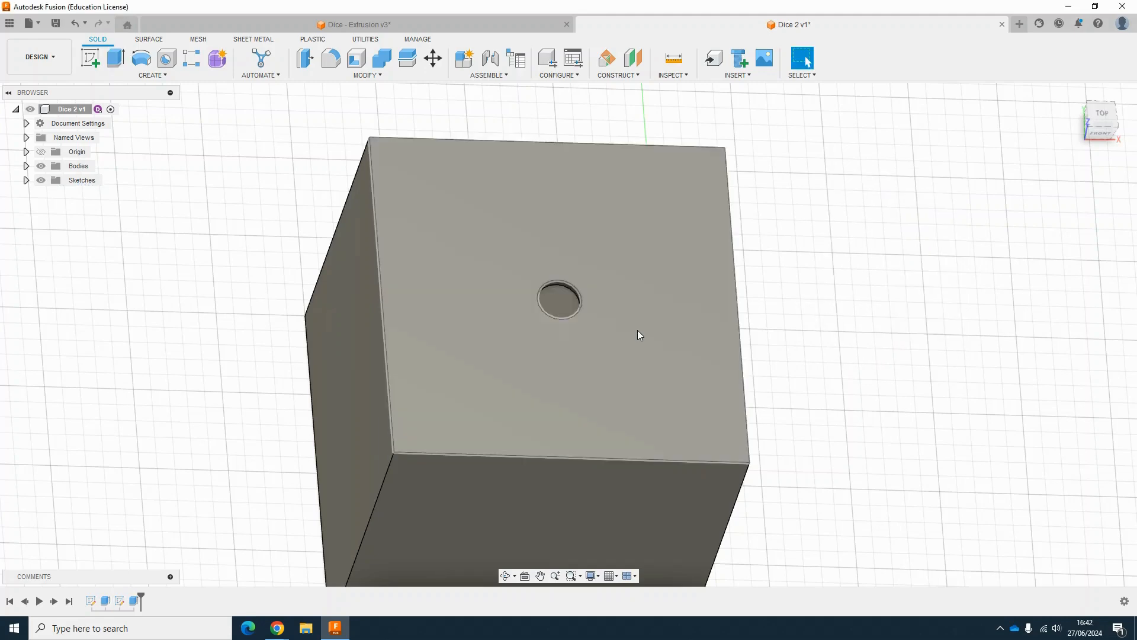
Step: Start a new sketch on the cube's bottom face
scroll(845, 236, "down", 5)
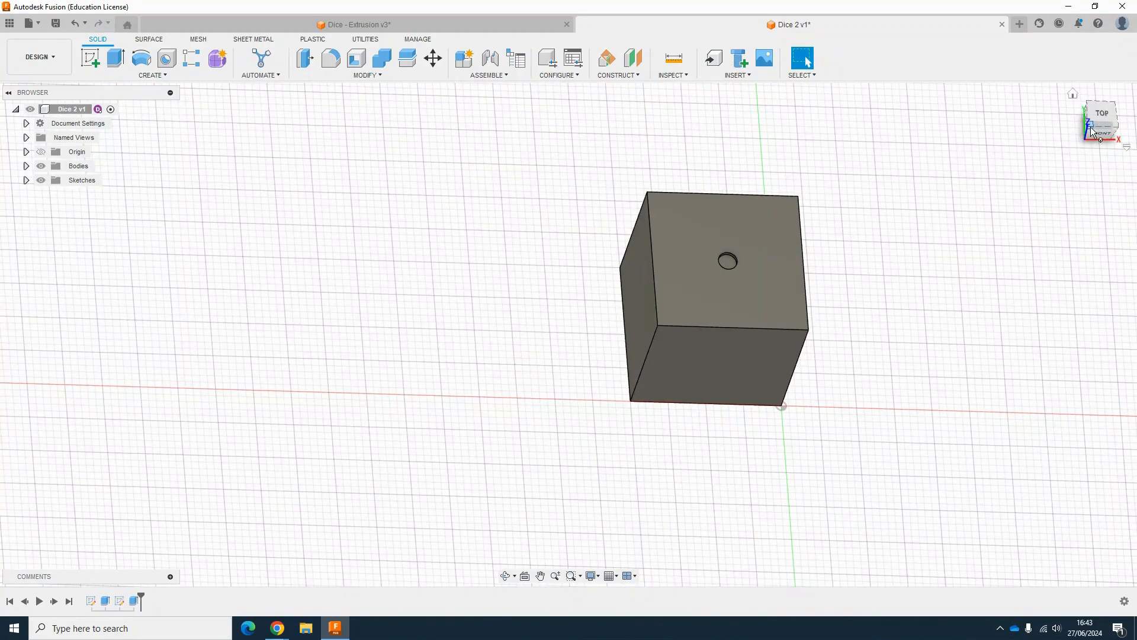
left_click(1092, 132)
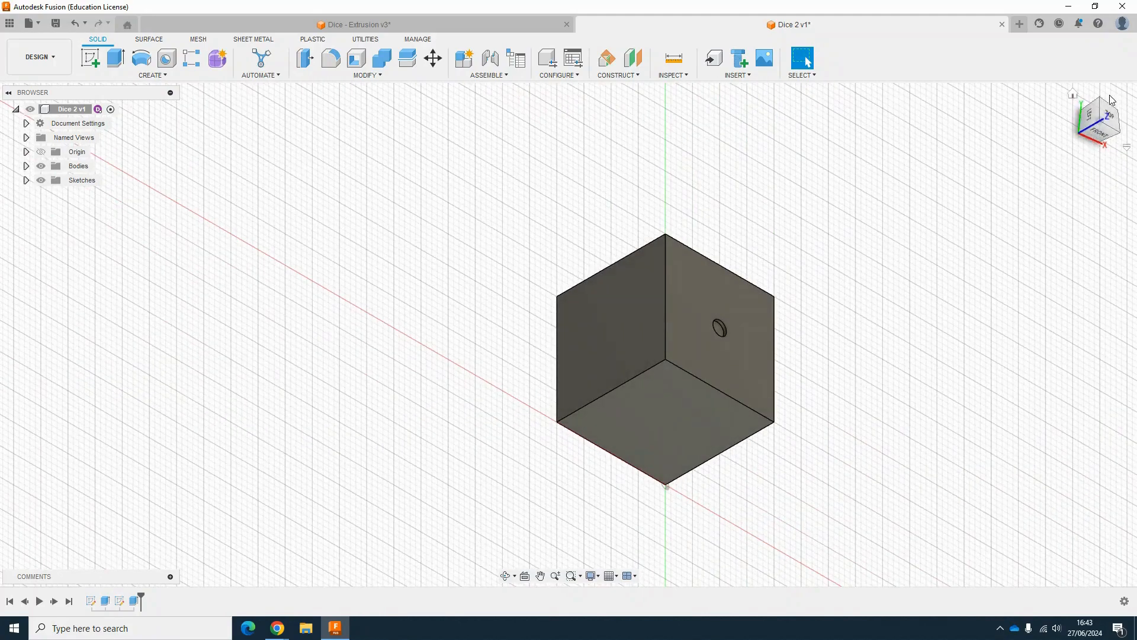
left_click(1074, 96)
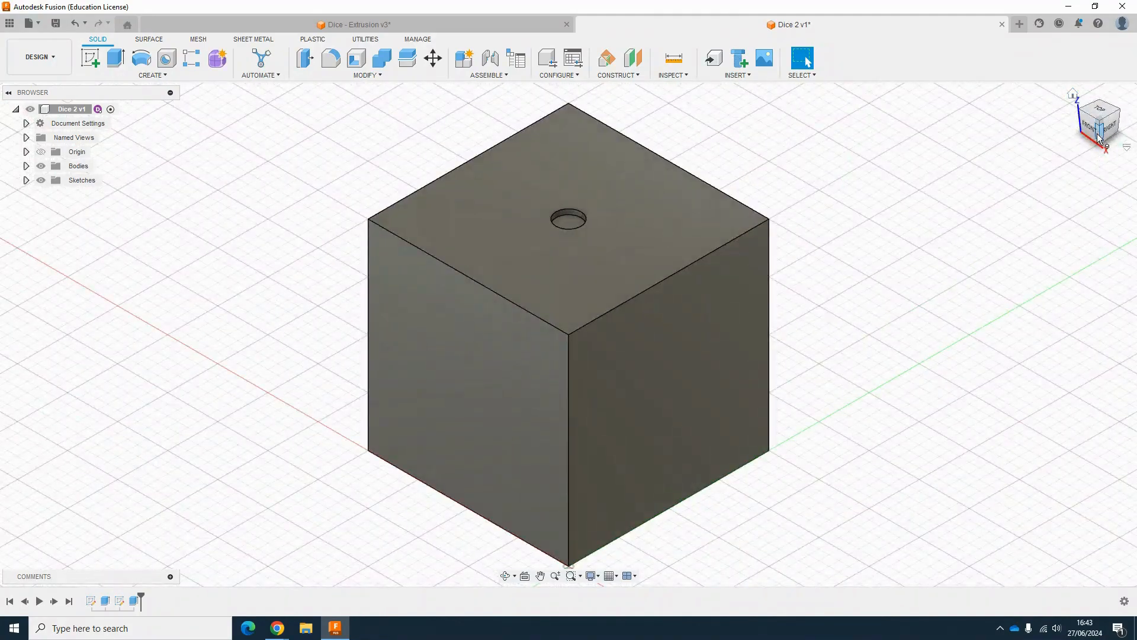
left_click_drag(1095, 113, 1096, 58)
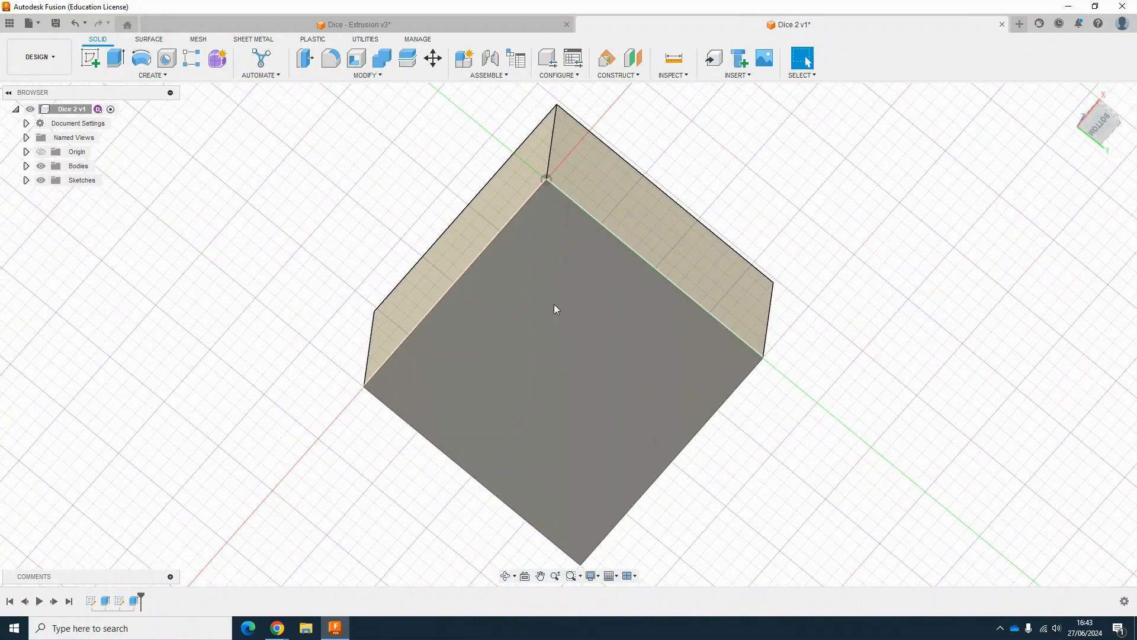
left_click(85, 64)
left_click(483, 280)
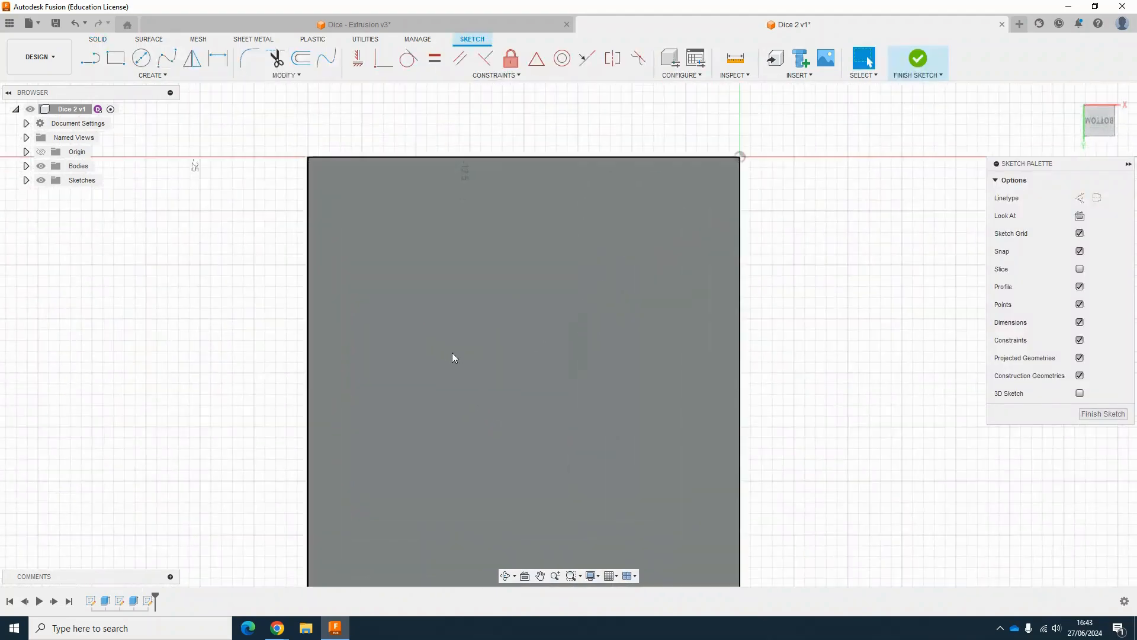
Step: Draw a 2.5 mm diameter circle near one corner of the bottom face
scroll(457, 363, "up", 3)
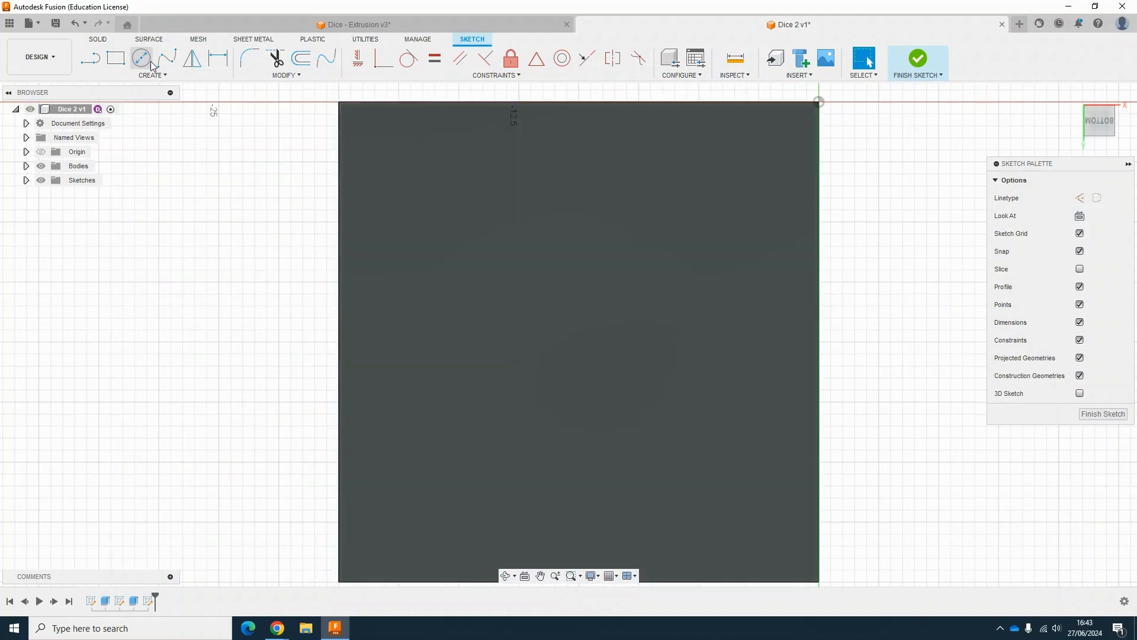
left_click(141, 58)
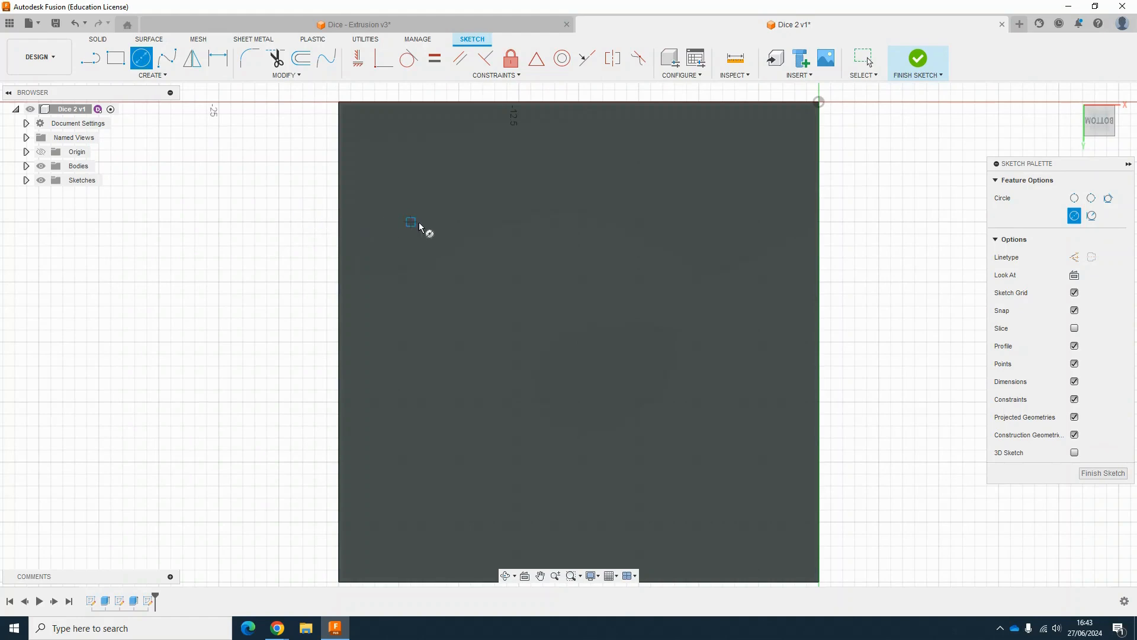
left_click(456, 198)
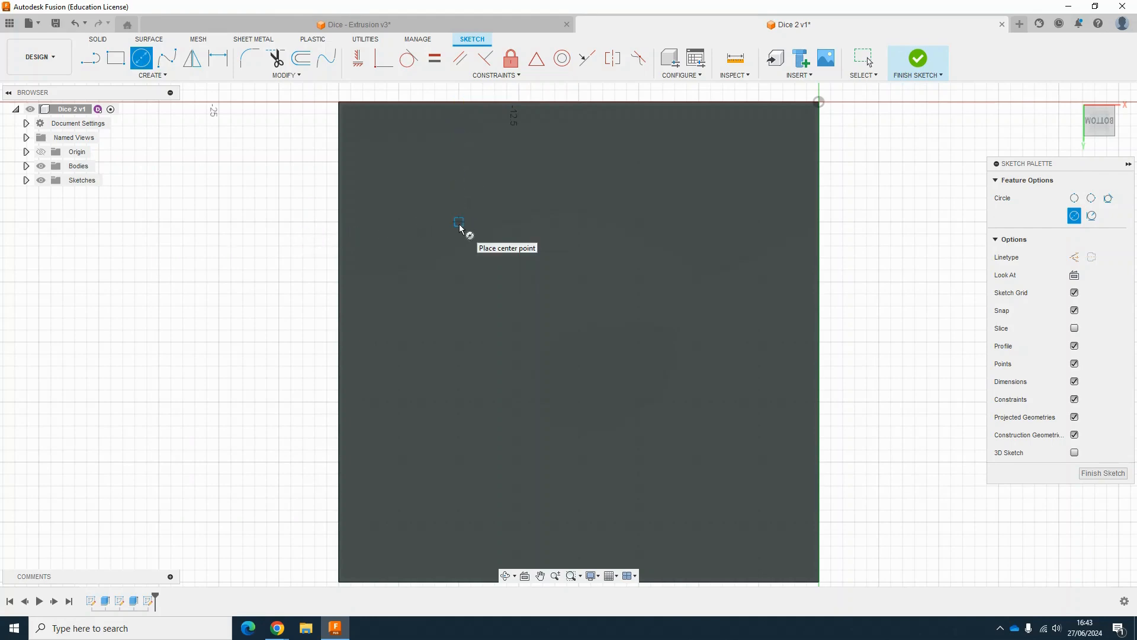
left_click(459, 223)
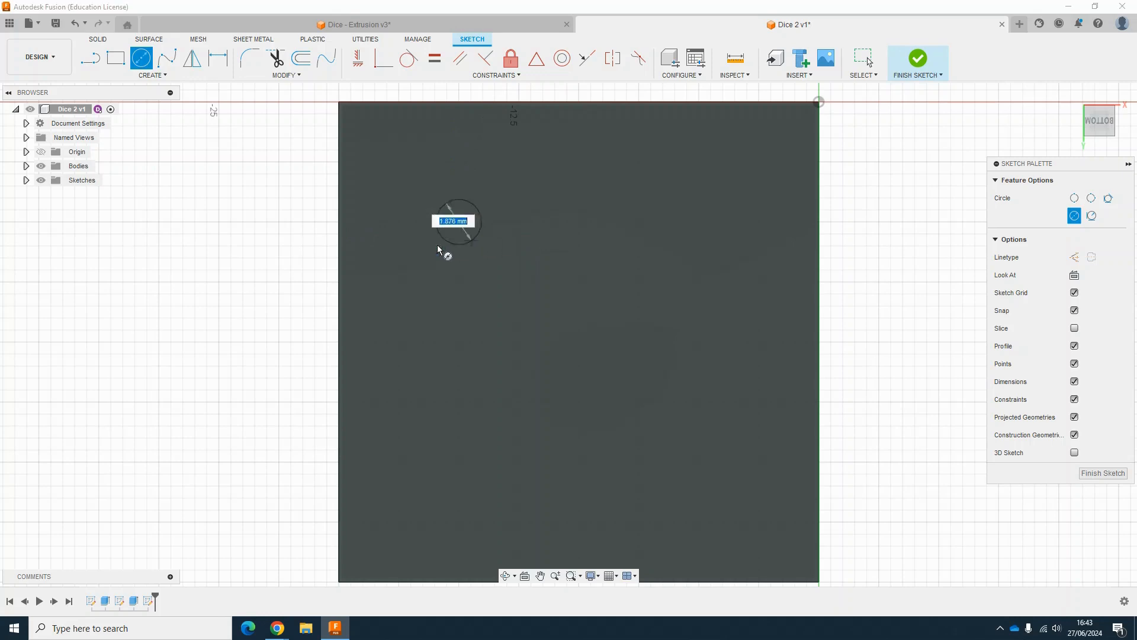
type("2.54")
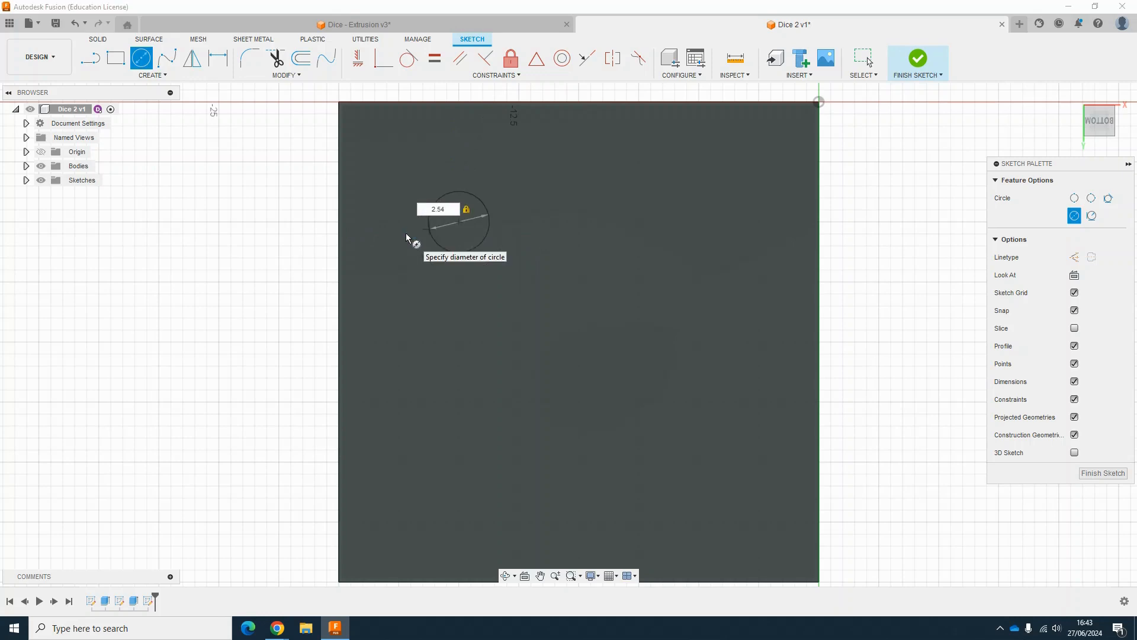
key("BackSpace")
key("Return")
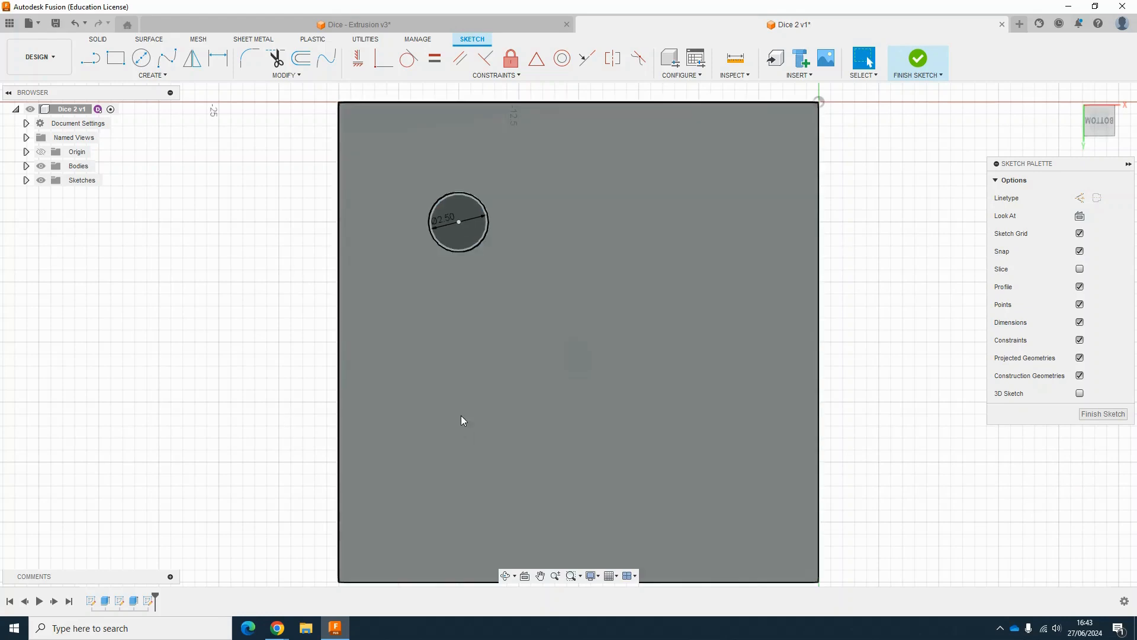
Step: Dimension the circle's centre 5 mm from the face's nearest edge
scroll(461, 415, "down", 2)
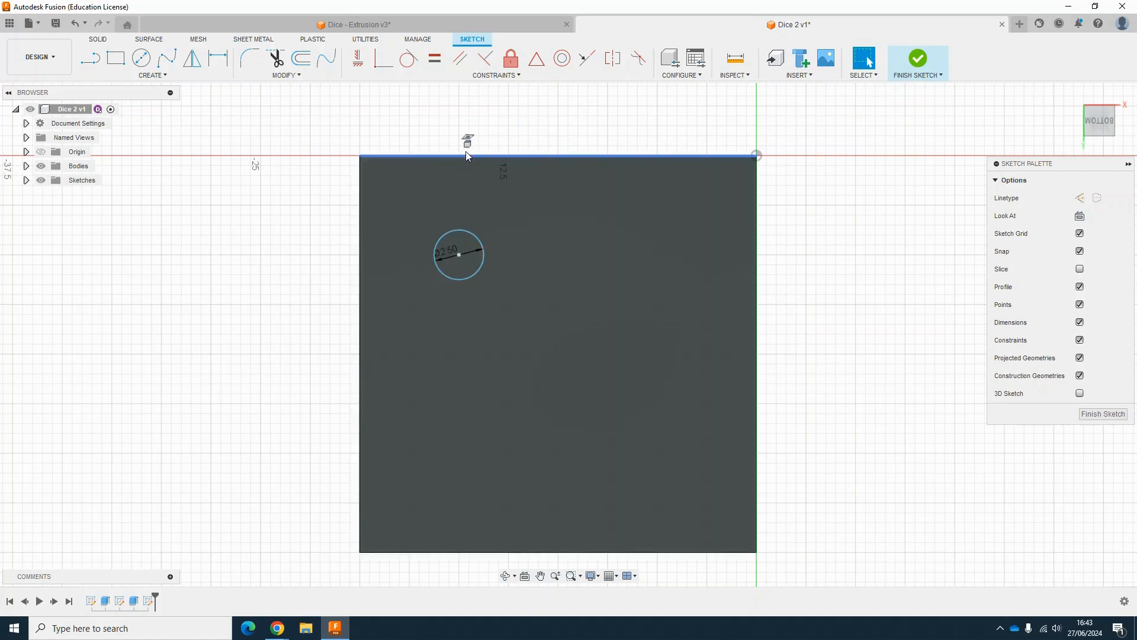
key("d")
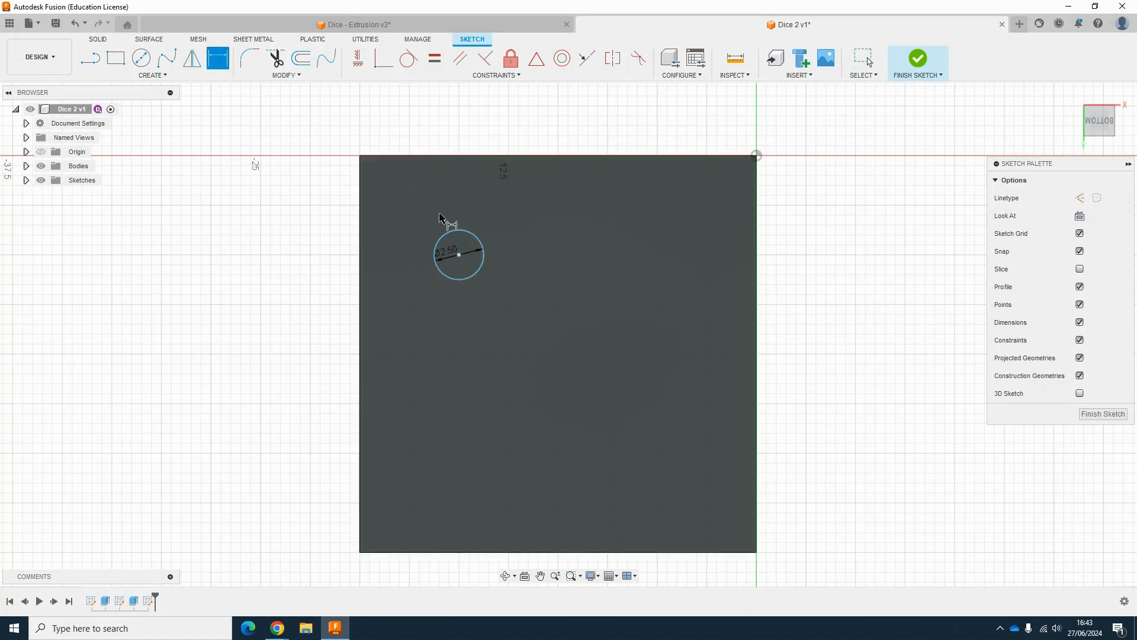
left_click(459, 254)
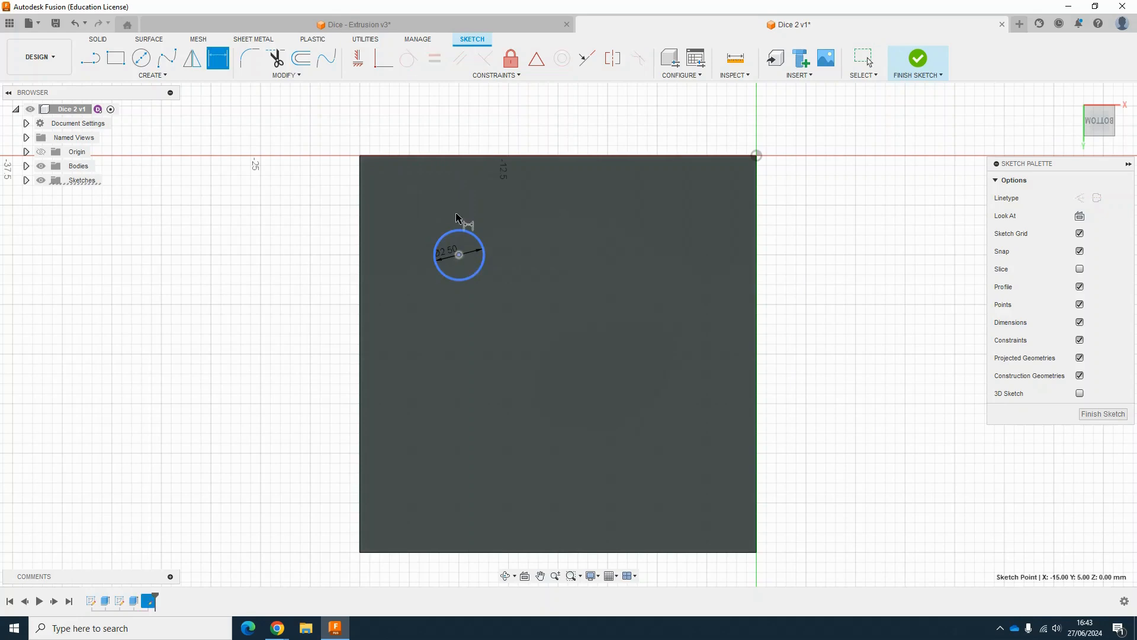
left_click(469, 157)
left_click(290, 241)
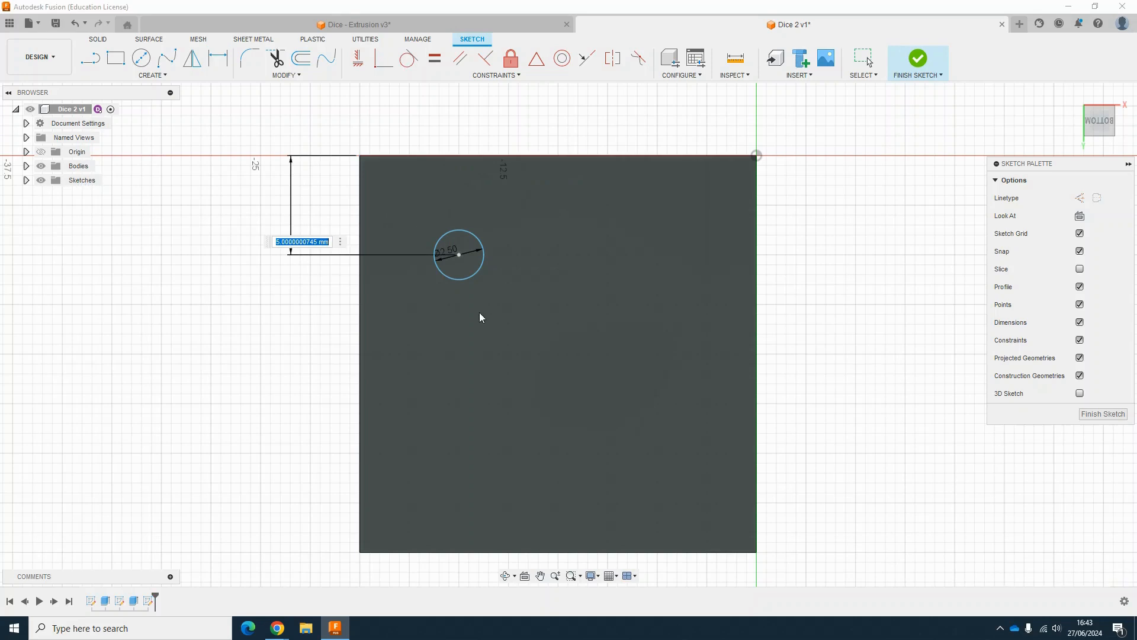
type("5")
key("Return")
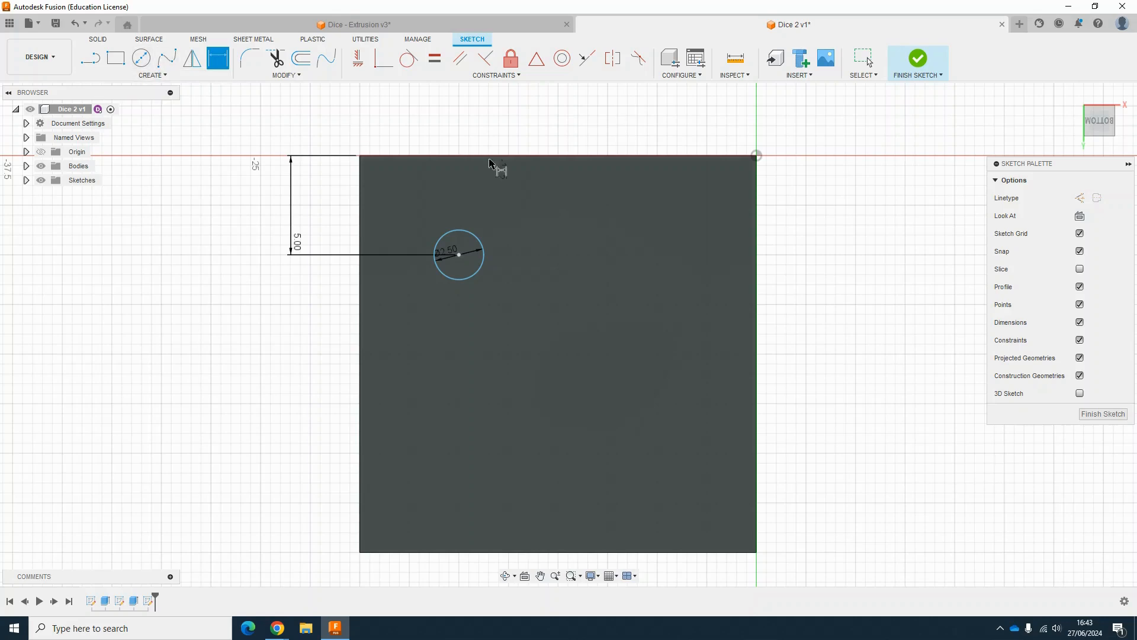
Step: Pattern the circle in a rectangular grid: 3 copies across 10 mm horizontally and 2 copies 10 mm downward
left_click(164, 76)
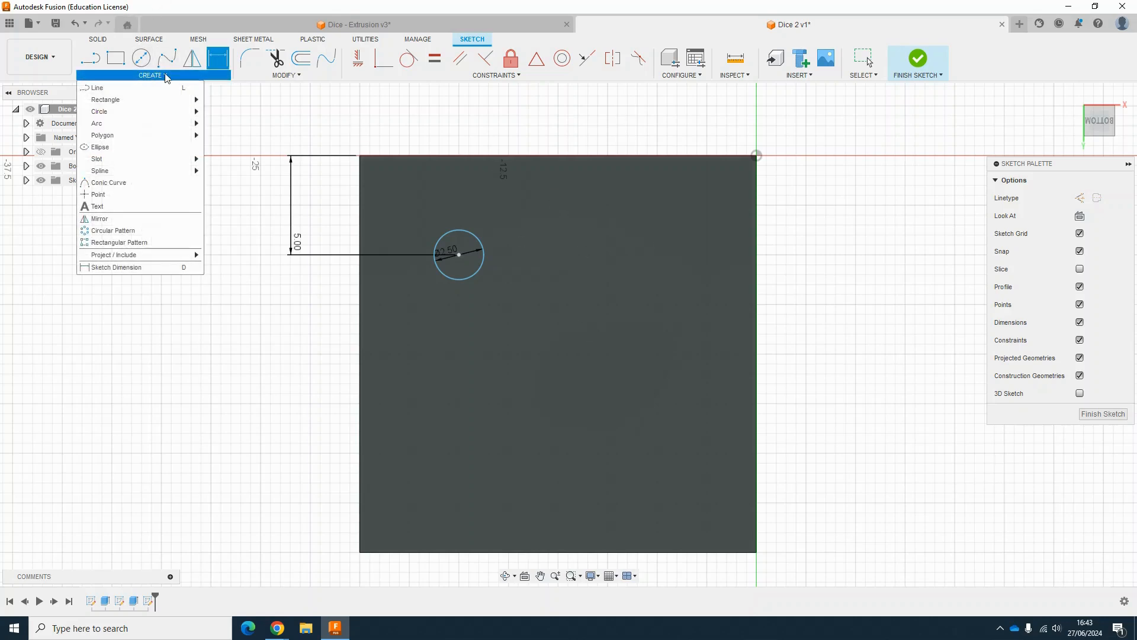
left_click(158, 242)
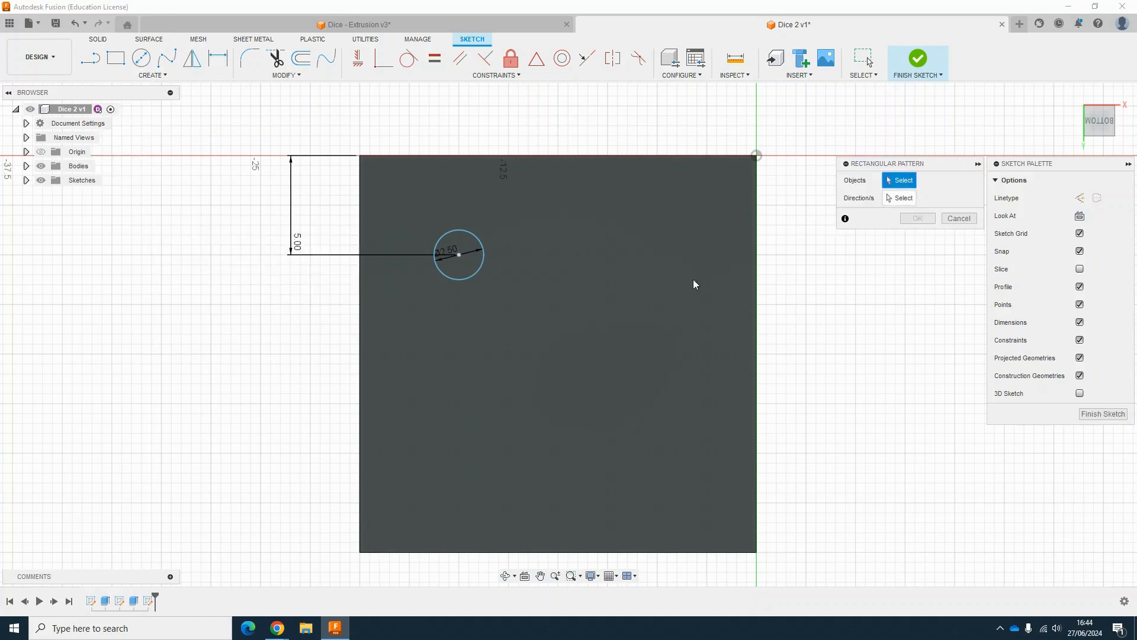
left_click(482, 263)
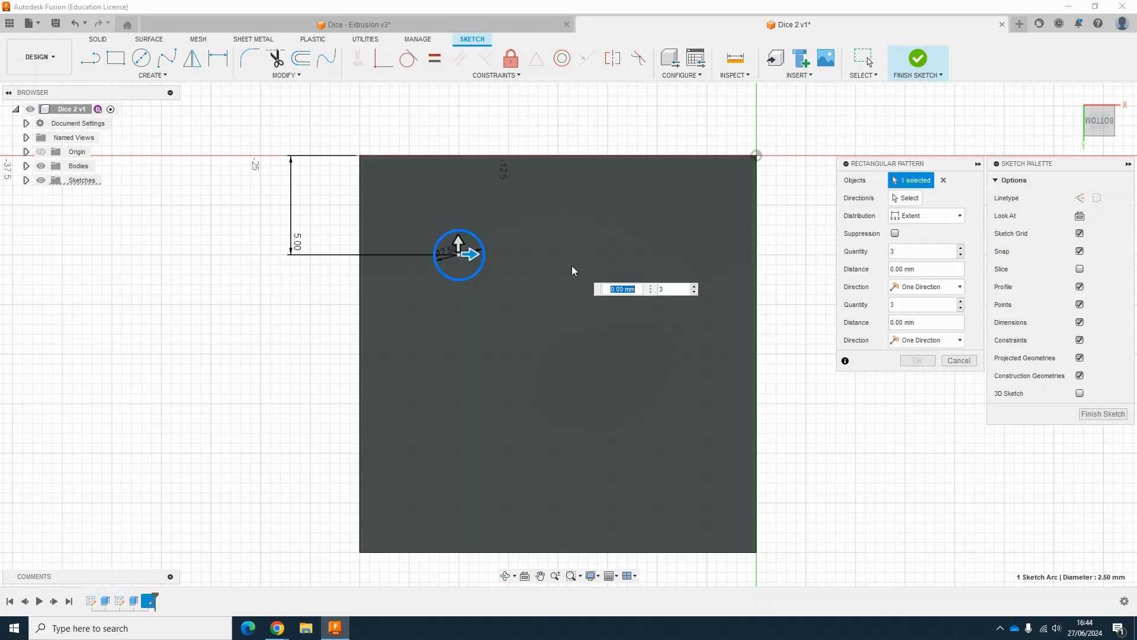
left_click_drag(472, 254, 669, 259)
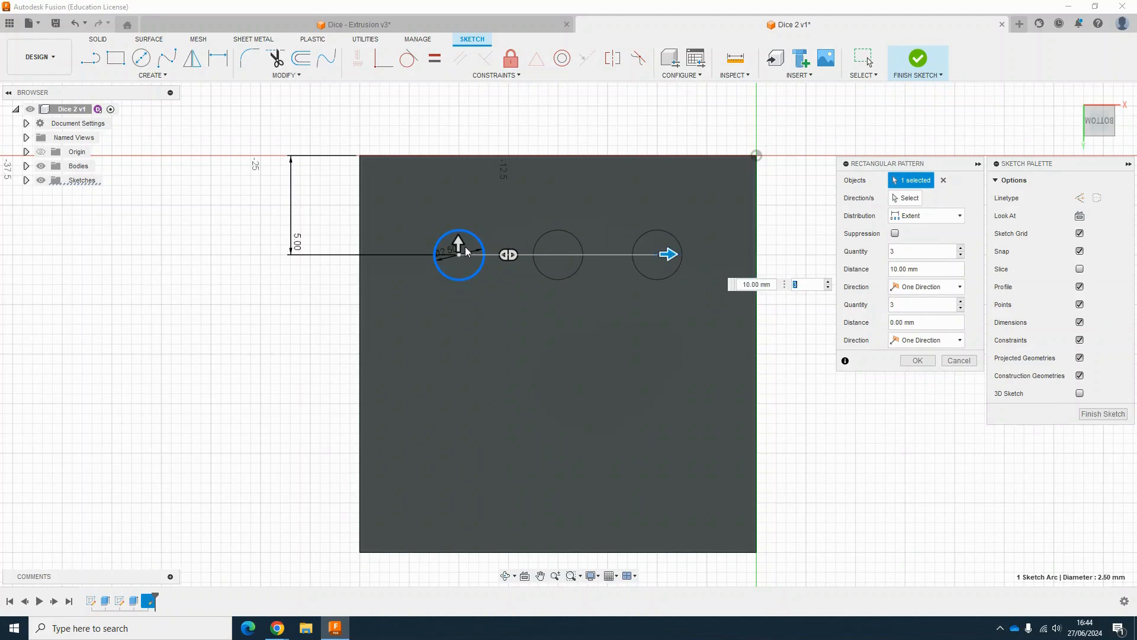
left_click_drag(458, 244, 472, 446)
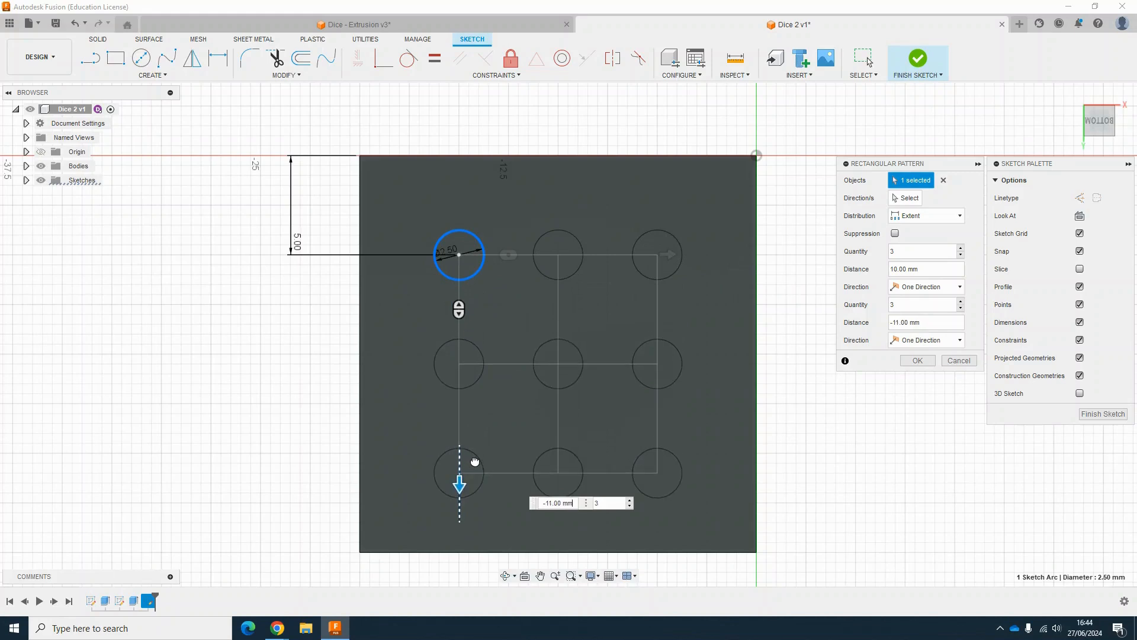
key("Tab")
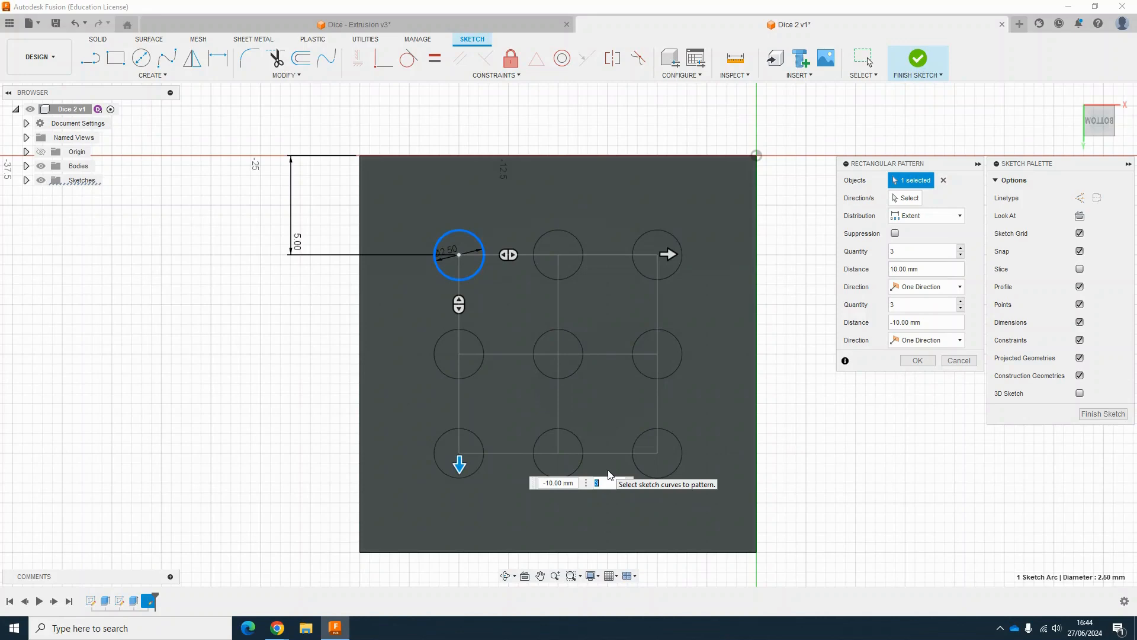
type("2")
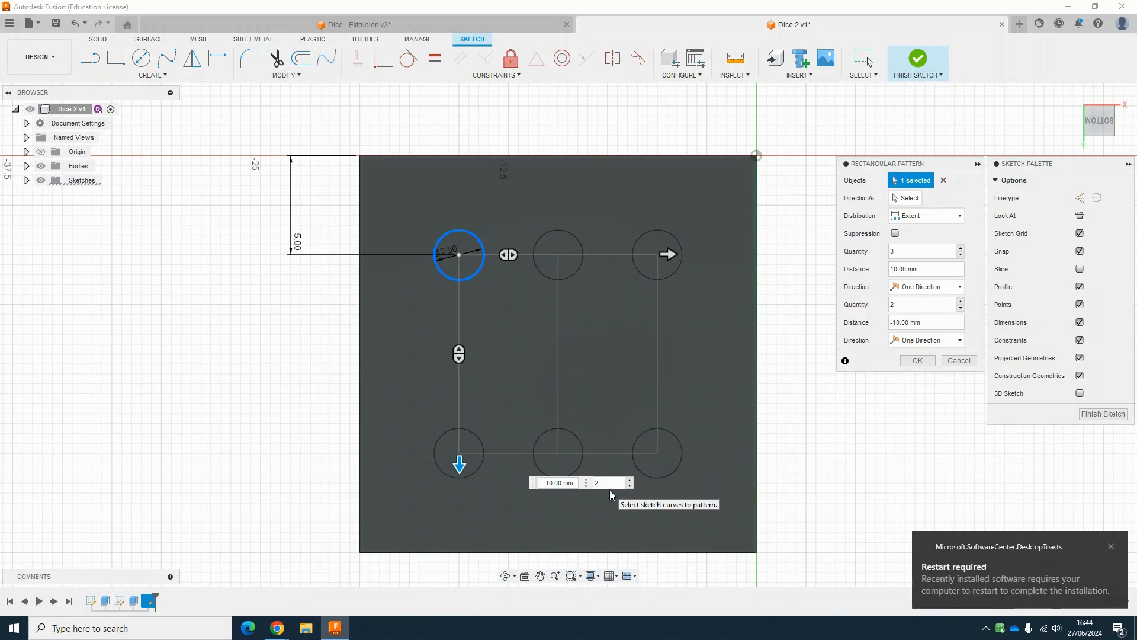
key("Return")
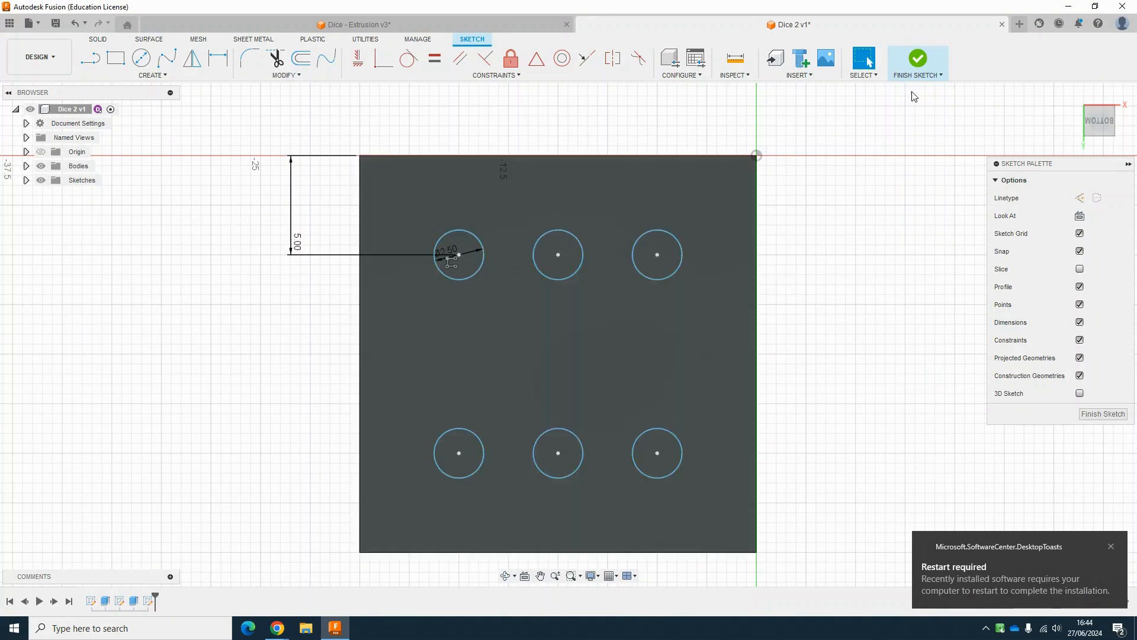
Step: Finish the sketch and extrude all six pip circles as a cut -0.5 mm into the bottom face
left_click(918, 60)
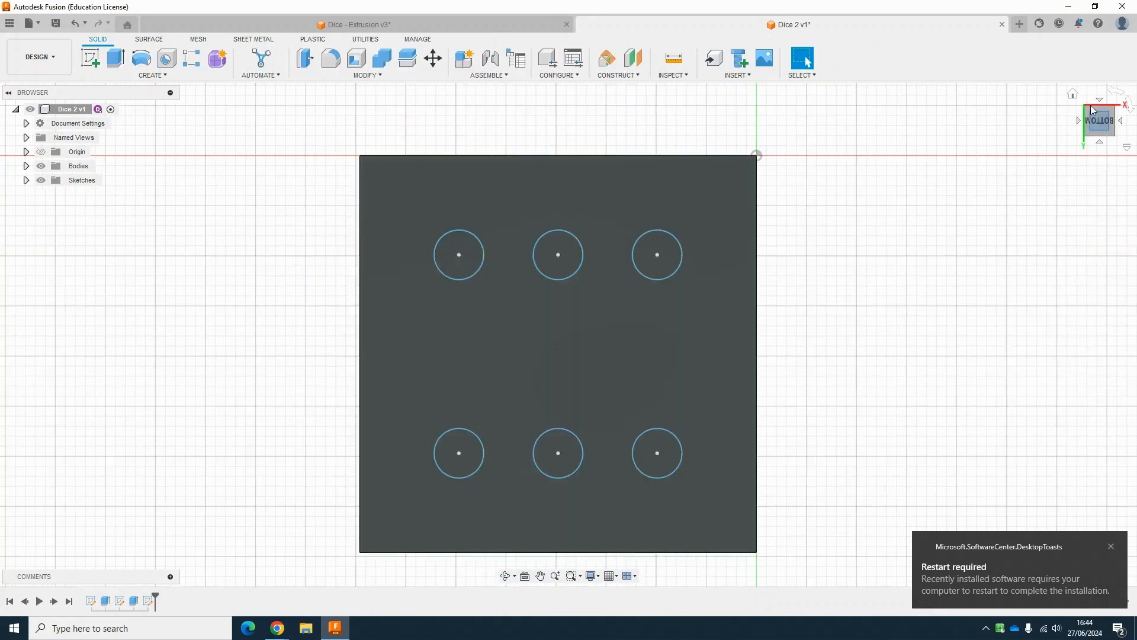
left_click(1073, 93)
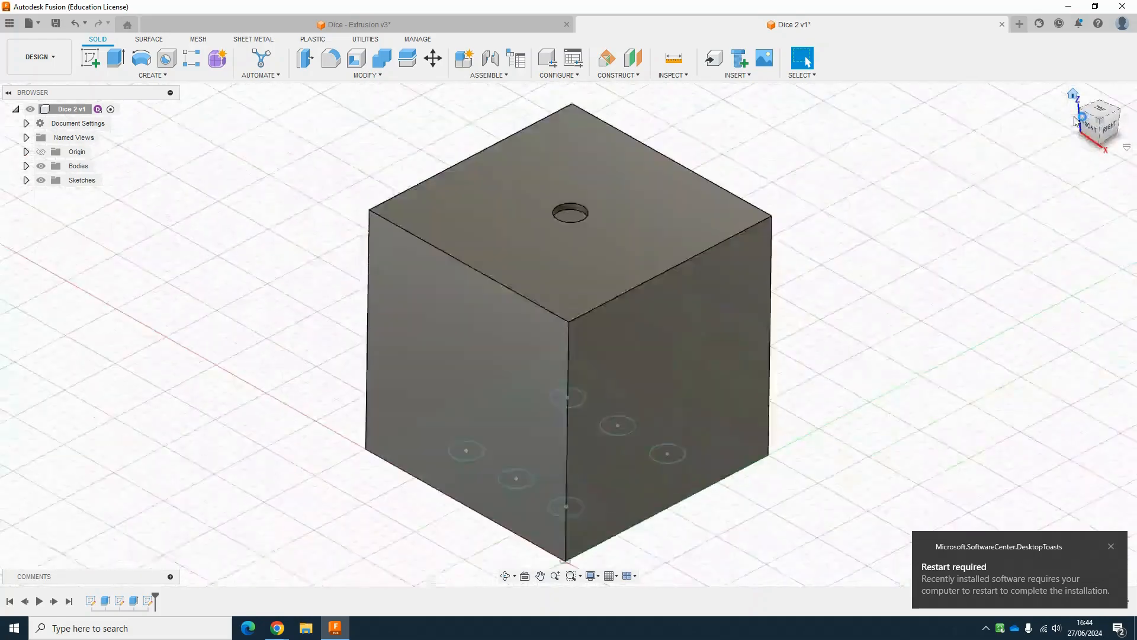
left_click(1109, 149)
scroll(561, 338, "up", 5)
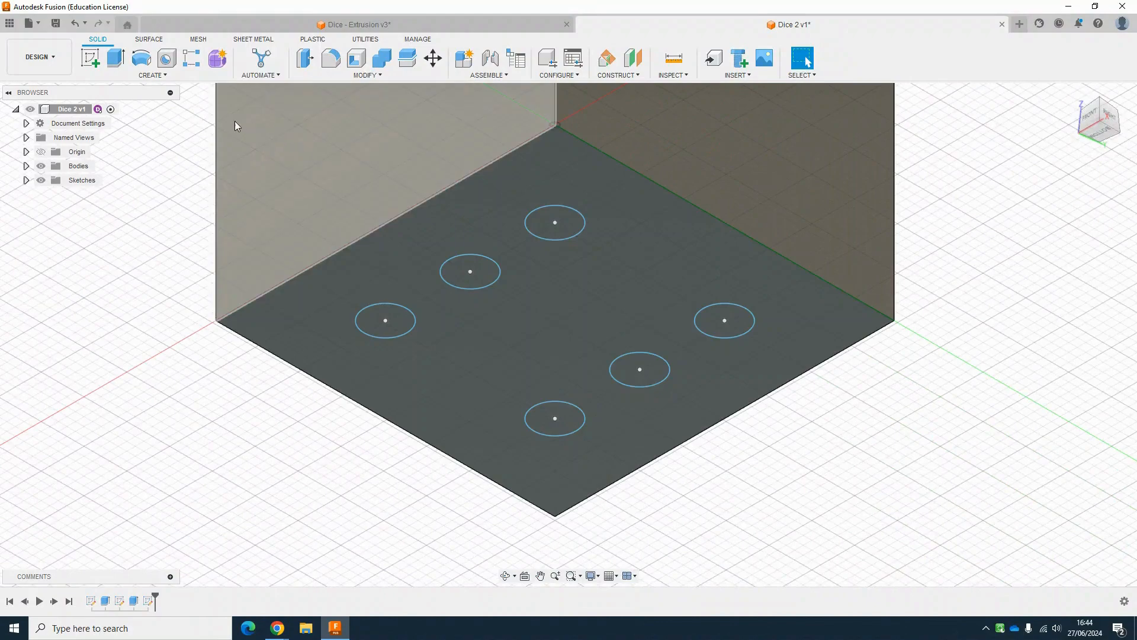
left_click(116, 59)
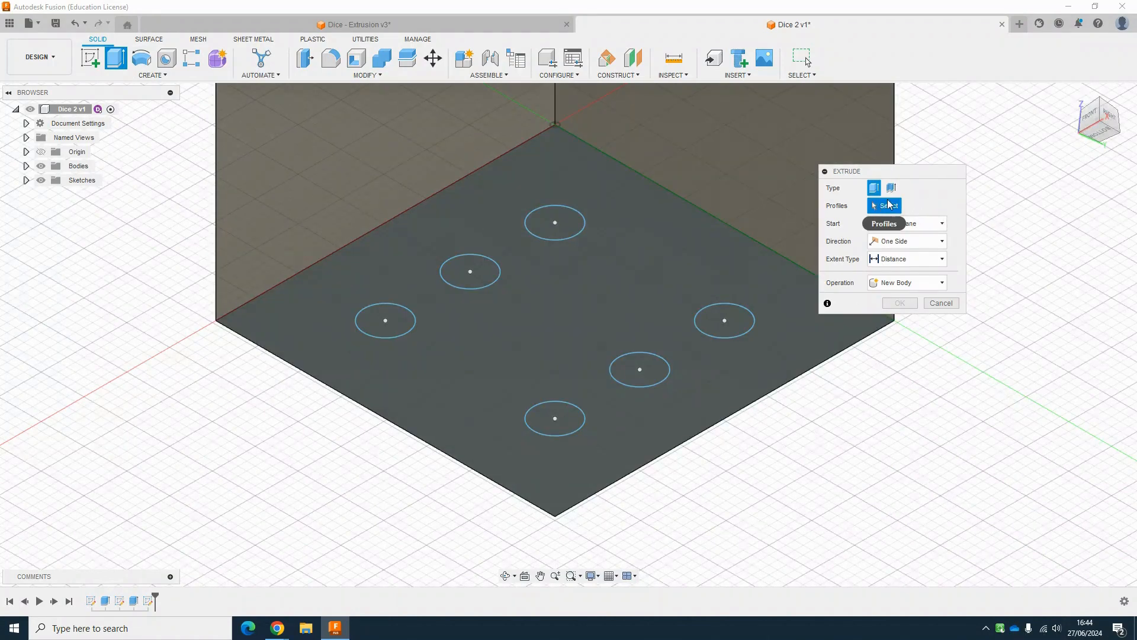
left_click(559, 230)
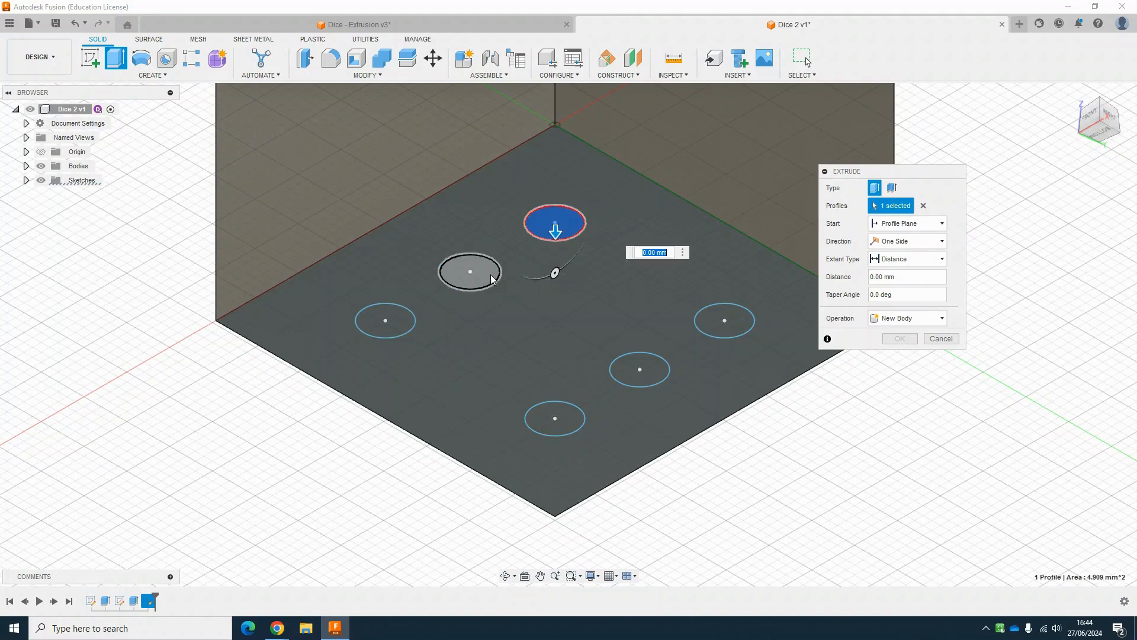
left_click(489, 278)
left_click(409, 323)
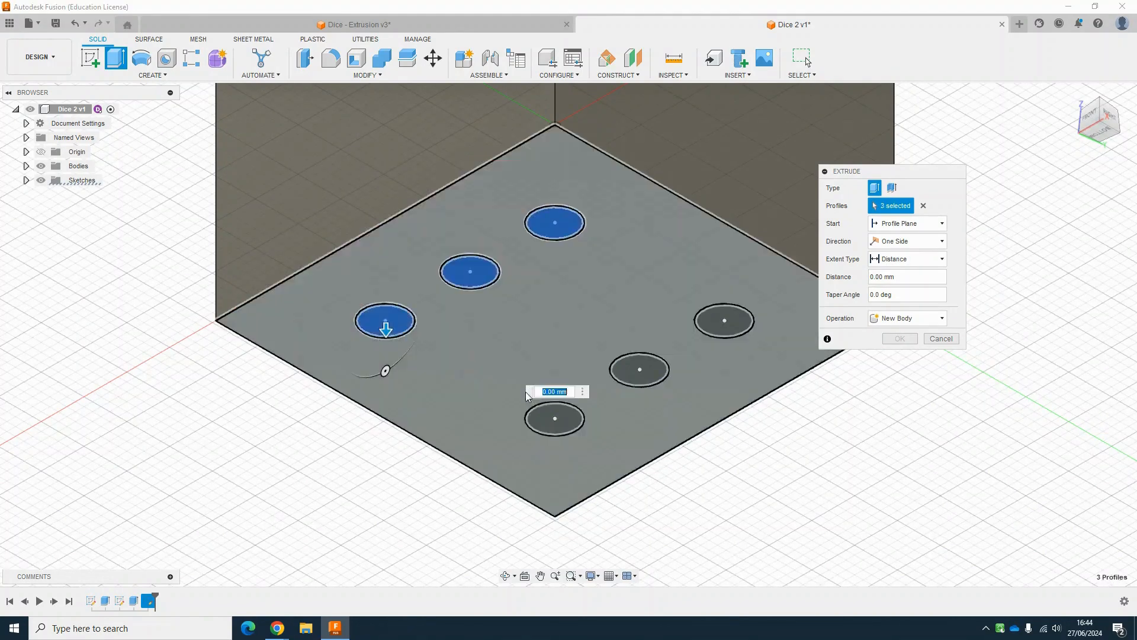
left_click(559, 415)
left_click(647, 375)
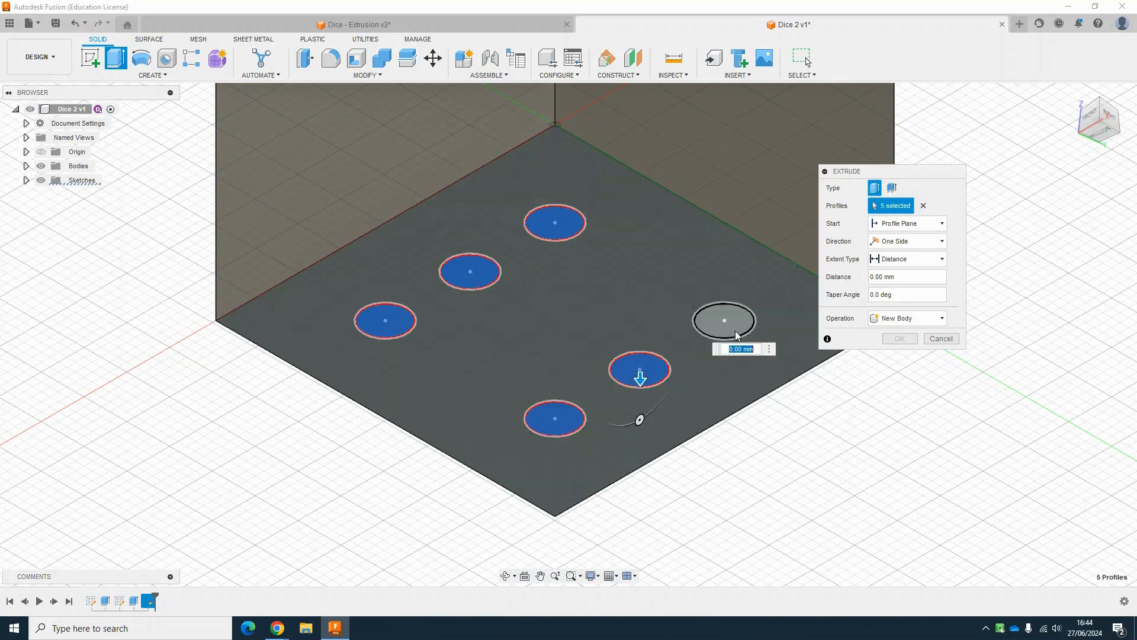
left_click(740, 326)
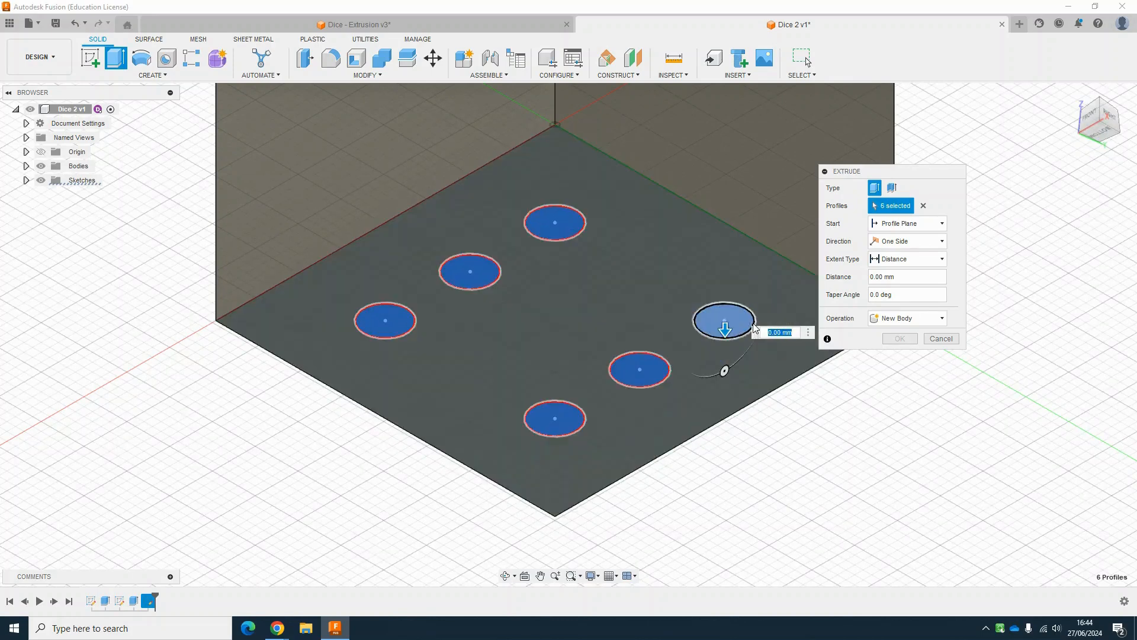
left_click(548, 229)
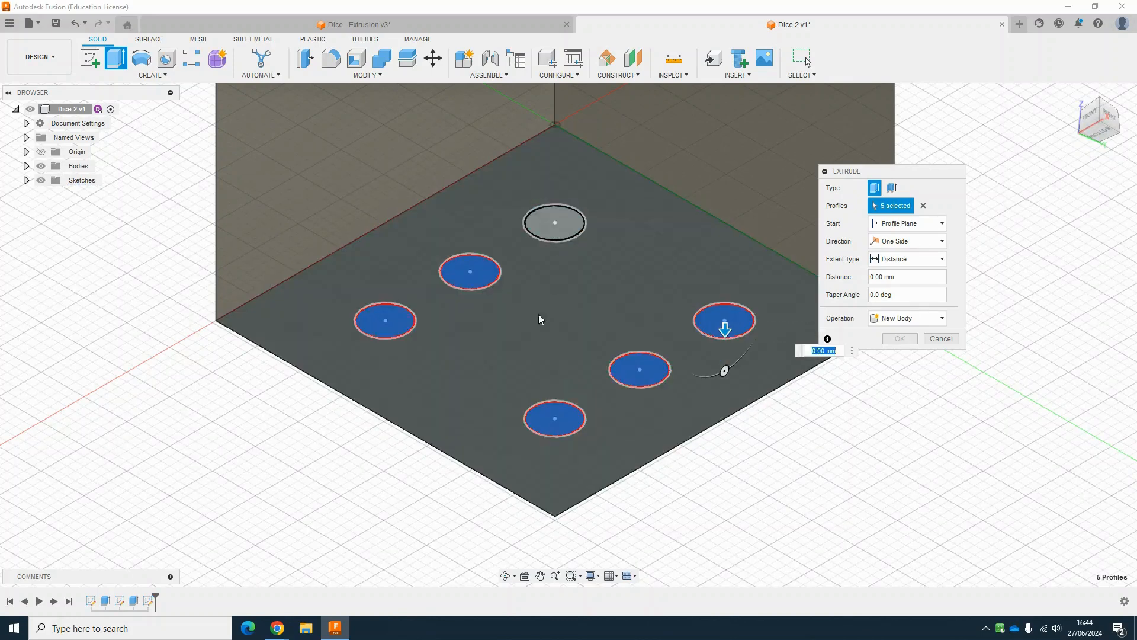
left_click(551, 231)
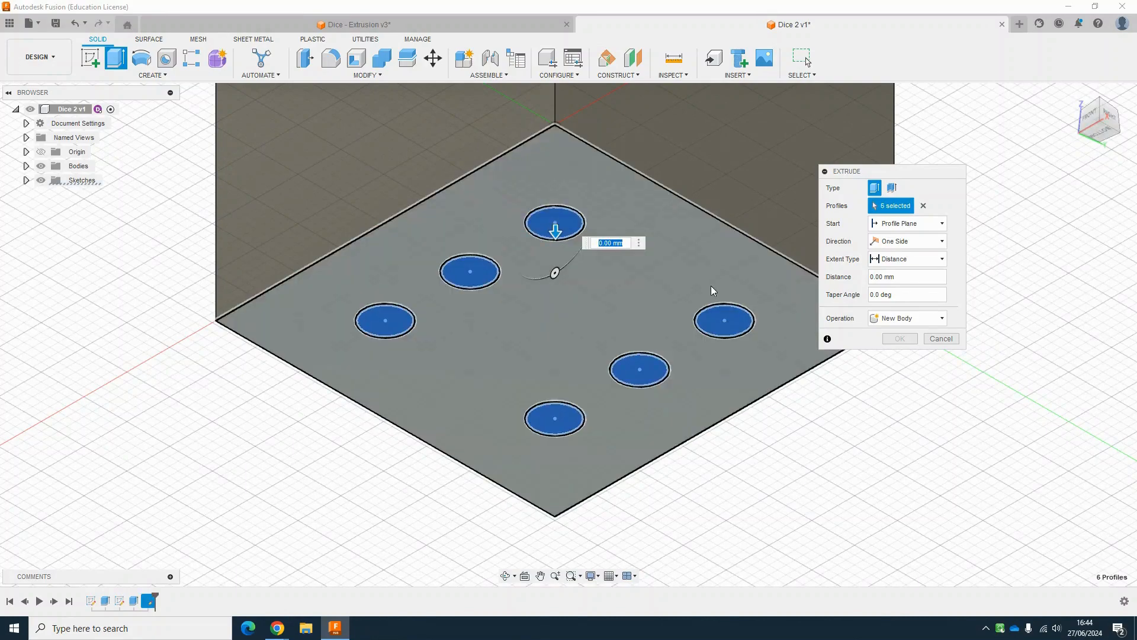
left_click(936, 277)
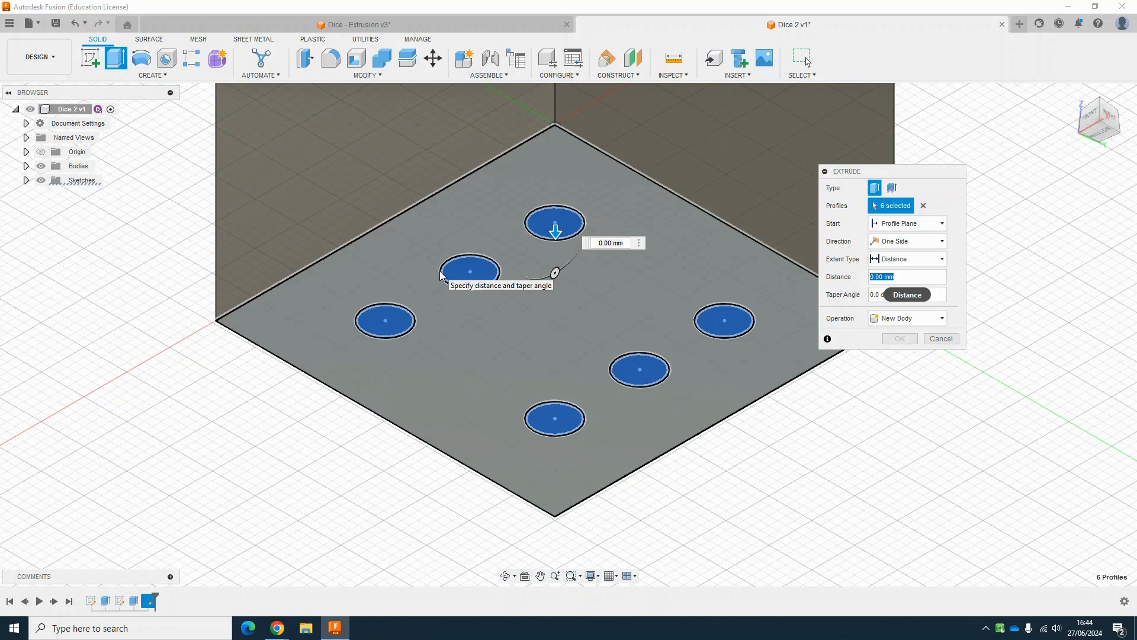
type("-")
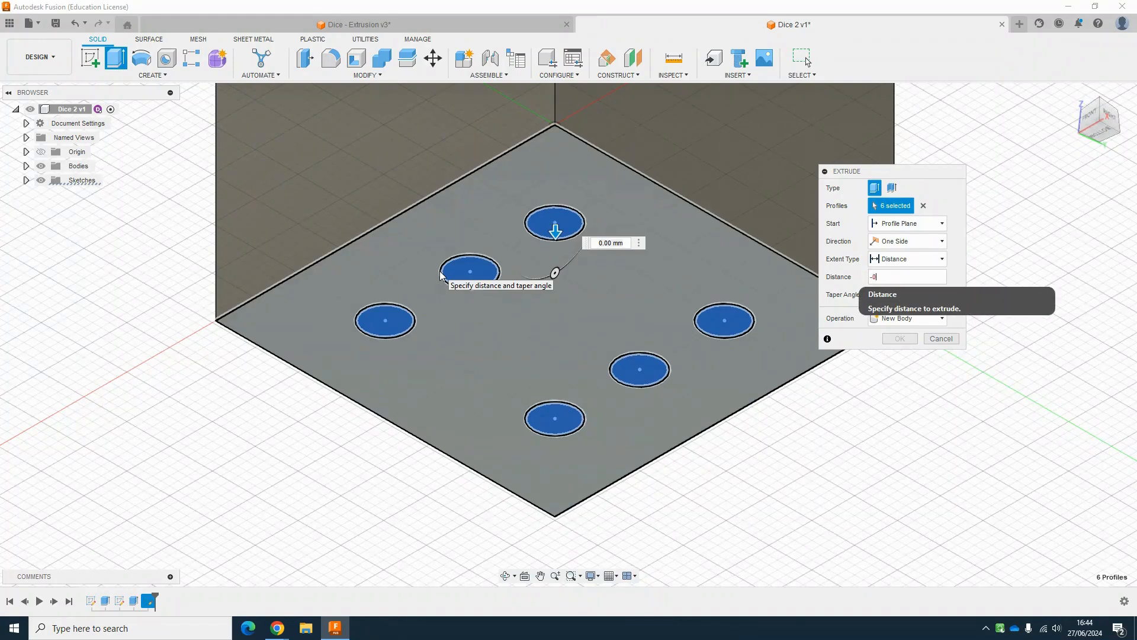
type("0.5")
key("Return")
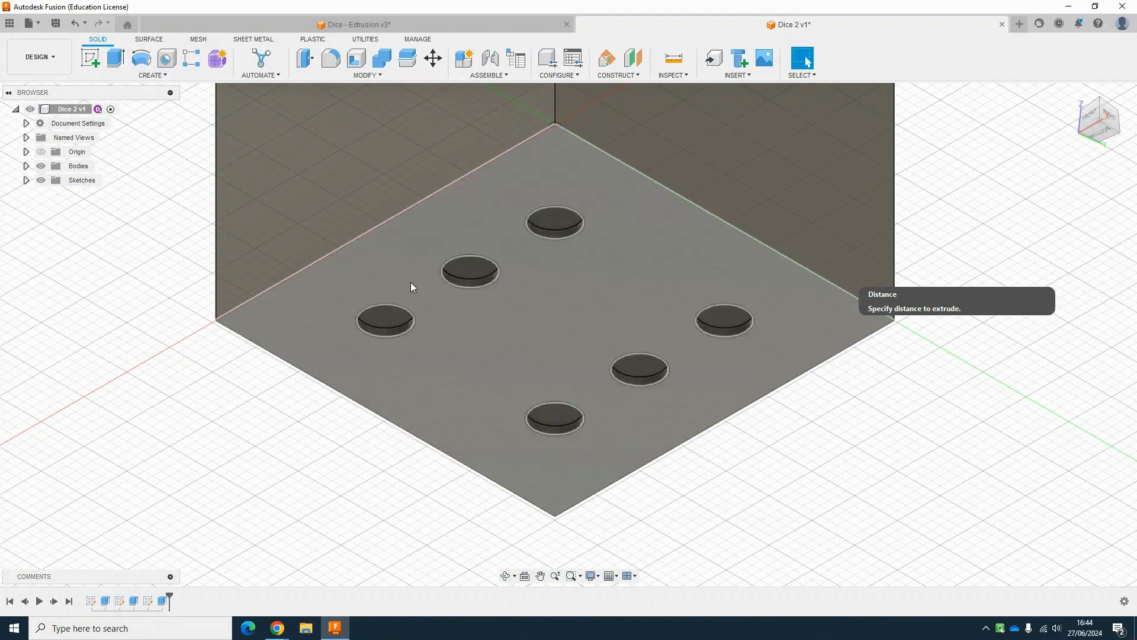
Step: Start a fillet on all twelve edges of the cube and set its radius to 2 mm
scroll(446, 307, "down", 5)
left_click_drag(1096, 120, 1089, 192)
left_click_drag(1084, 152, 1082, 161)
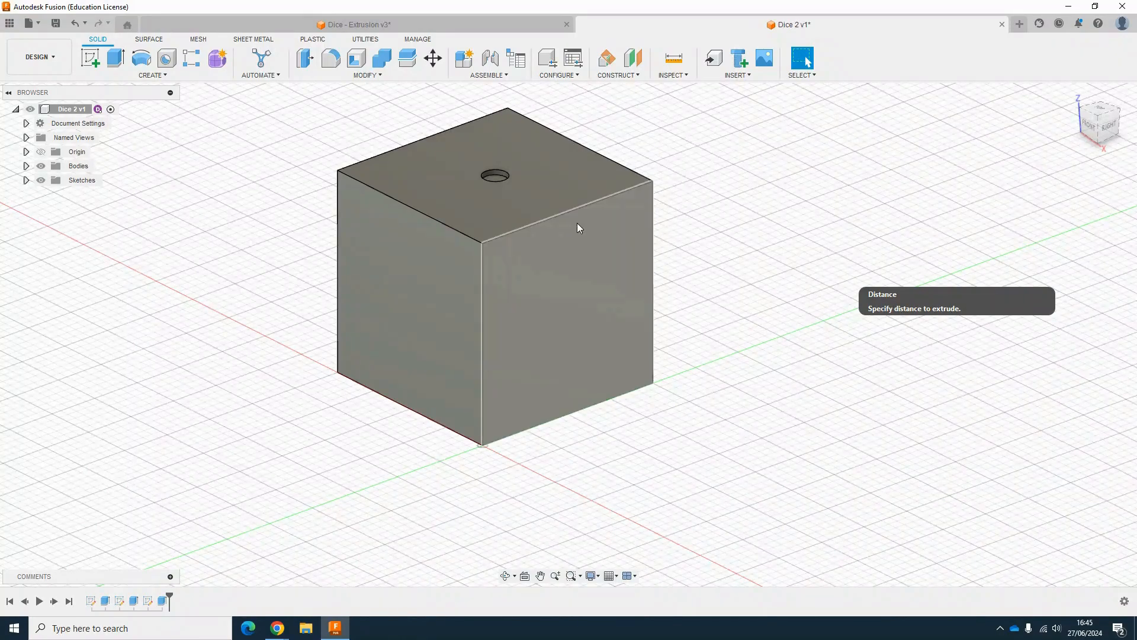
left_click(338, 64)
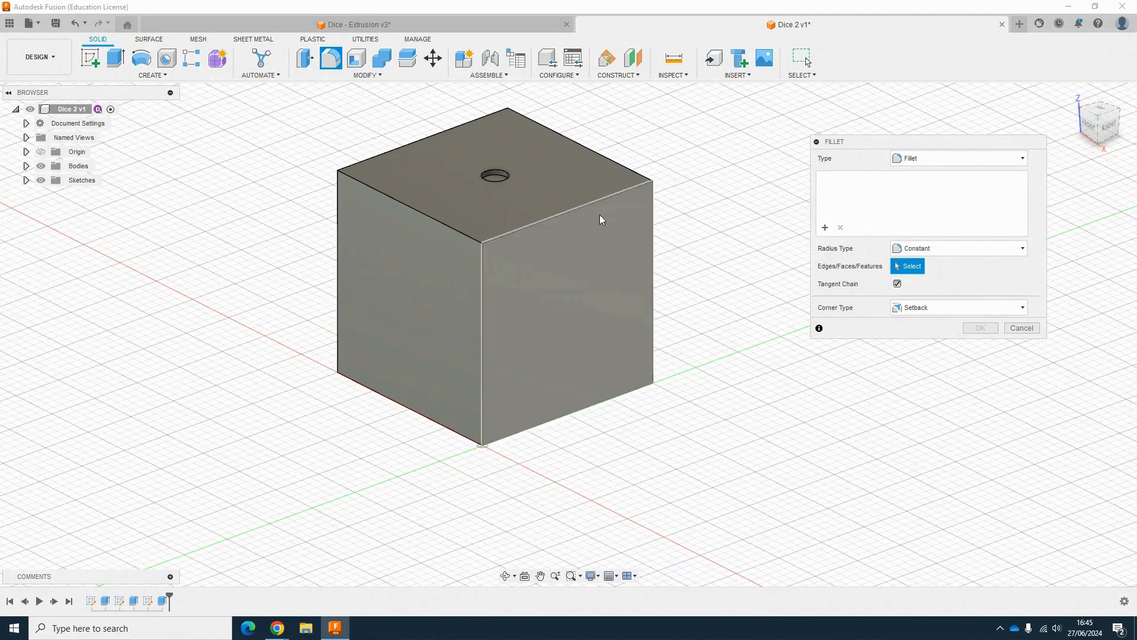
left_click(588, 205)
left_click(432, 222)
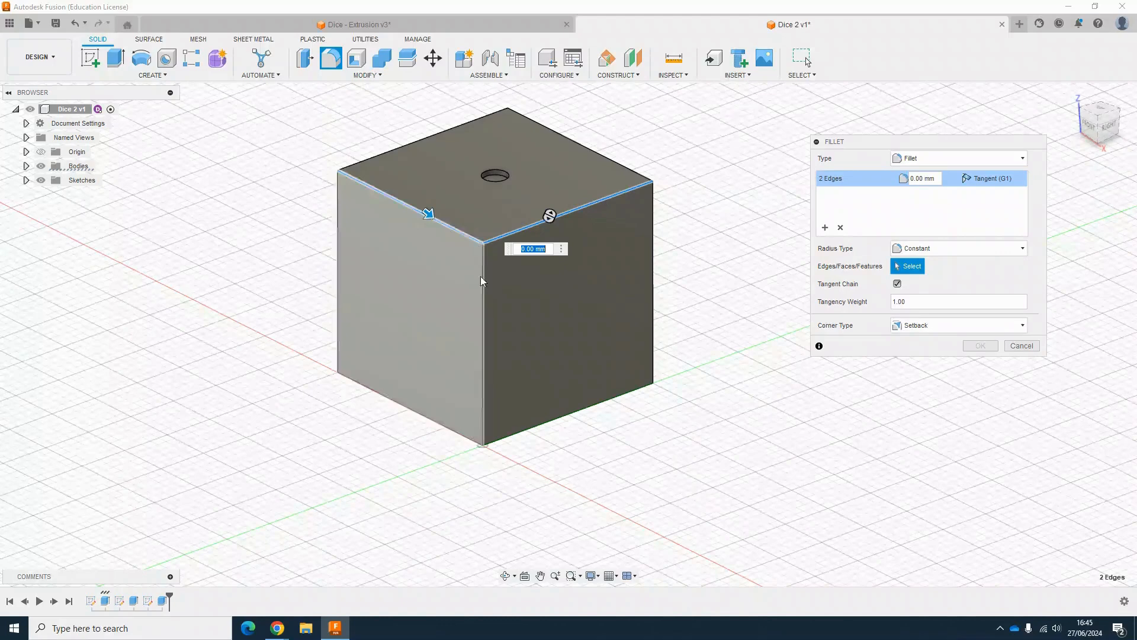
left_click(483, 278)
left_click(339, 264)
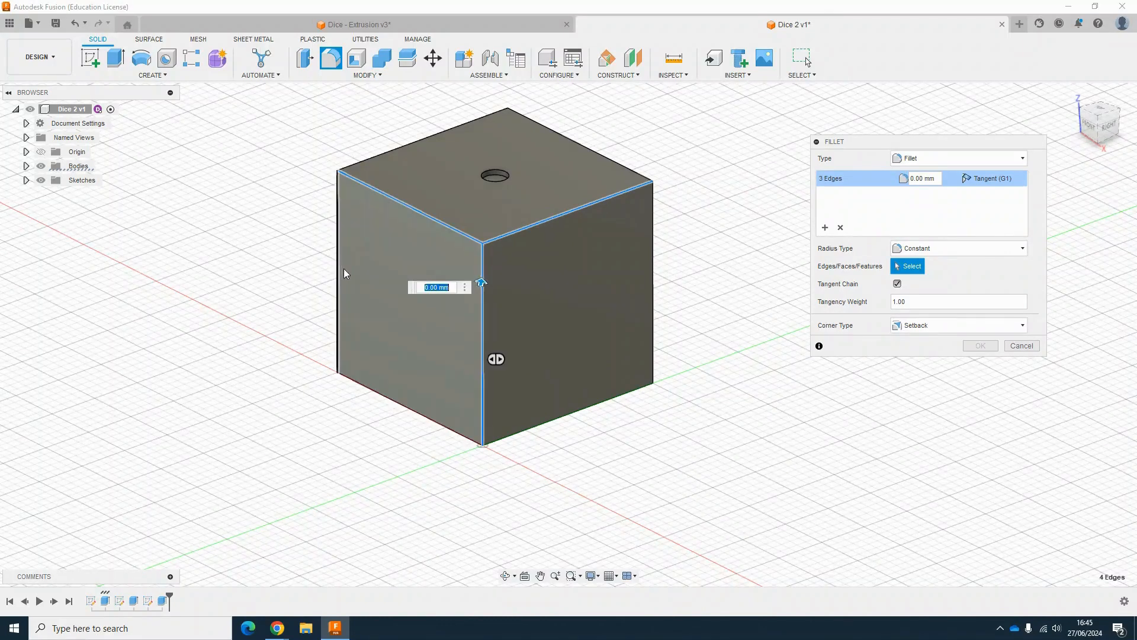
left_click(367, 388)
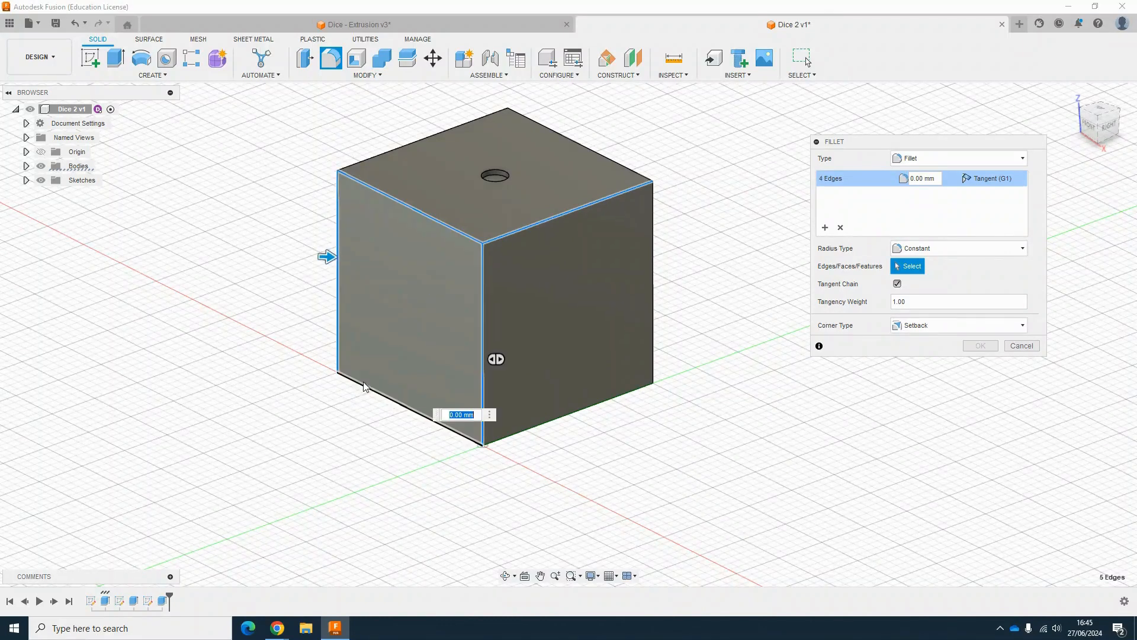
left_click(385, 154)
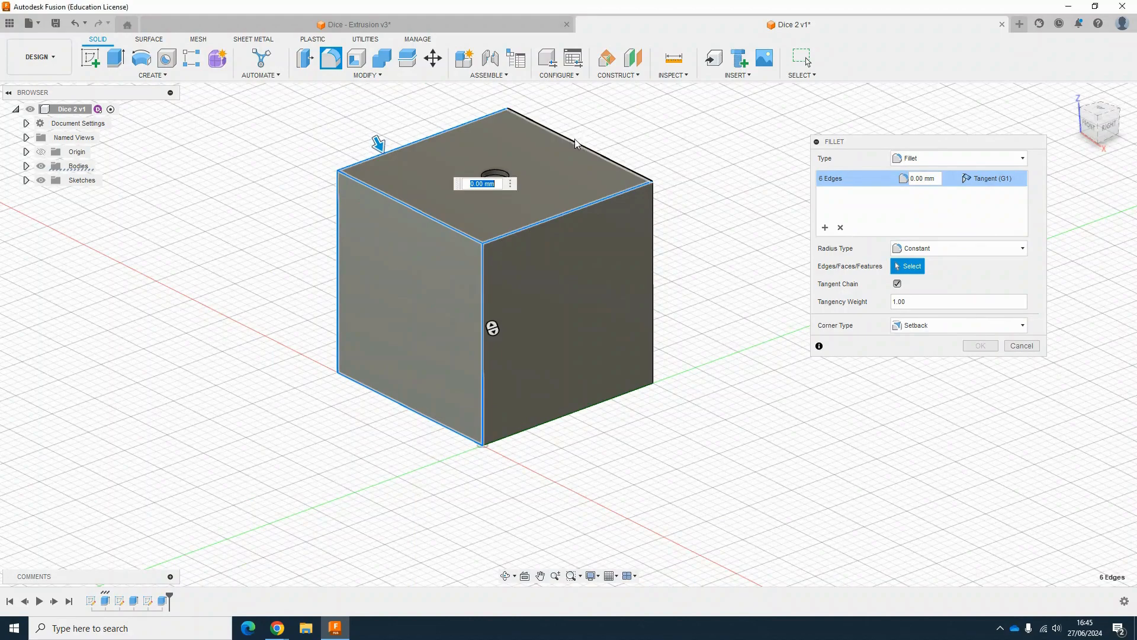
left_click(575, 140)
left_click(653, 255)
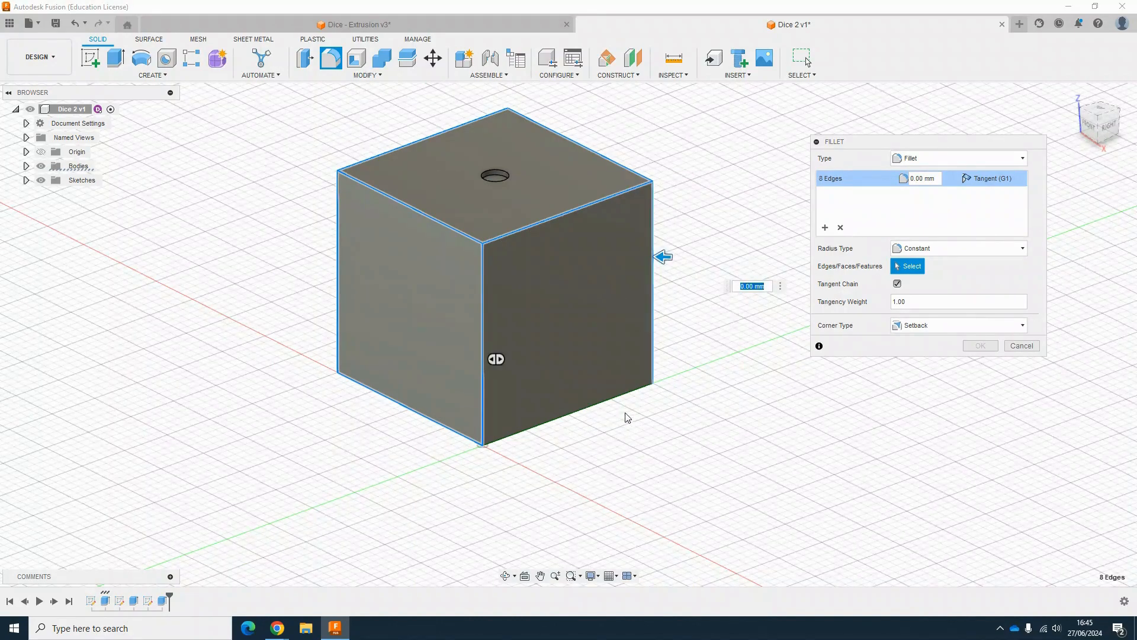
left_click(602, 403)
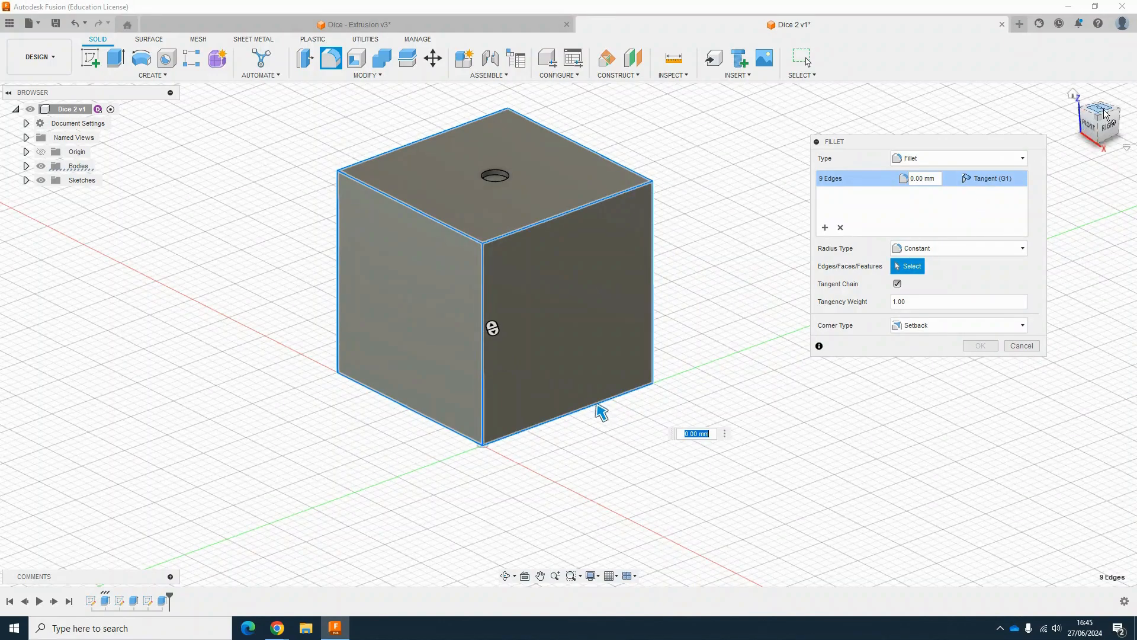
middle_click_drag(493, 328, 451, 258, "shift")
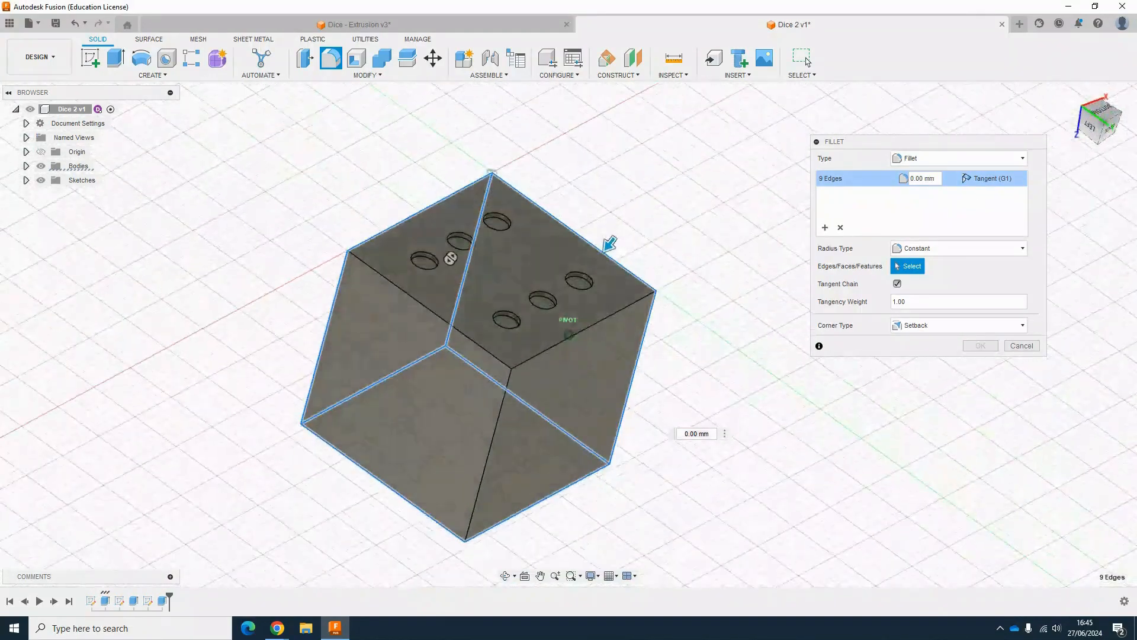
left_click(603, 322)
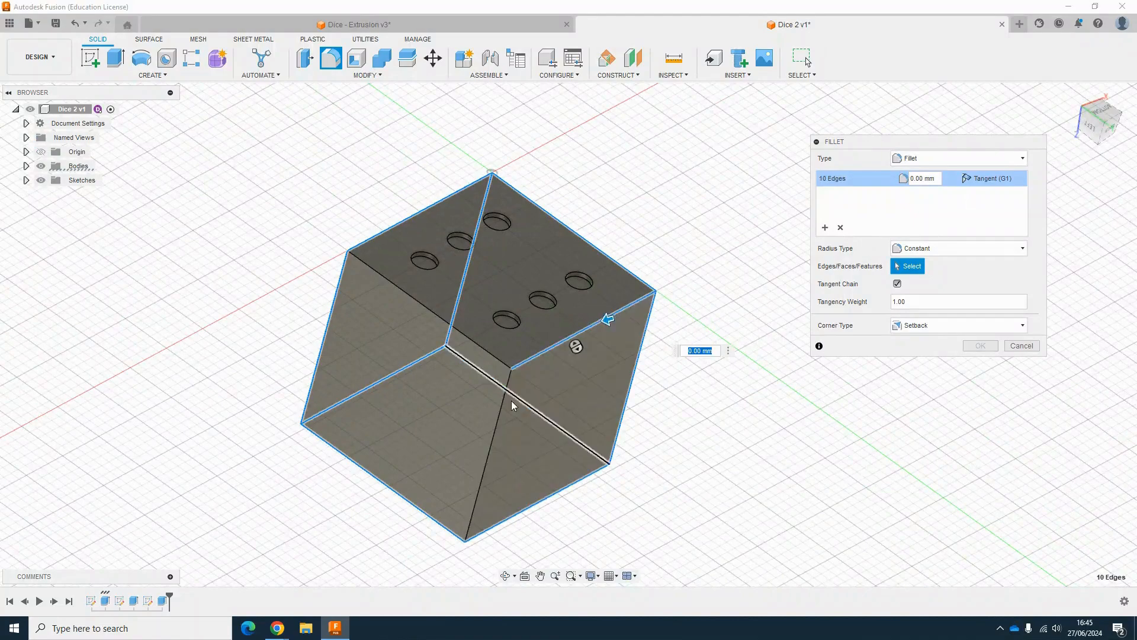
left_click(505, 394)
left_click(483, 354)
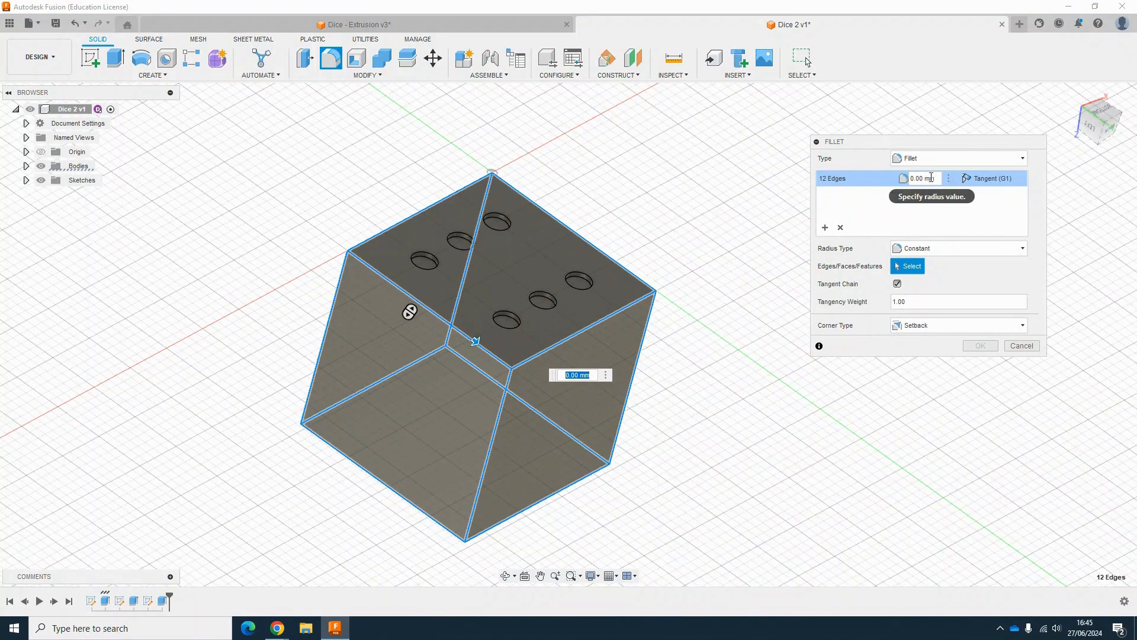
left_click(936, 178)
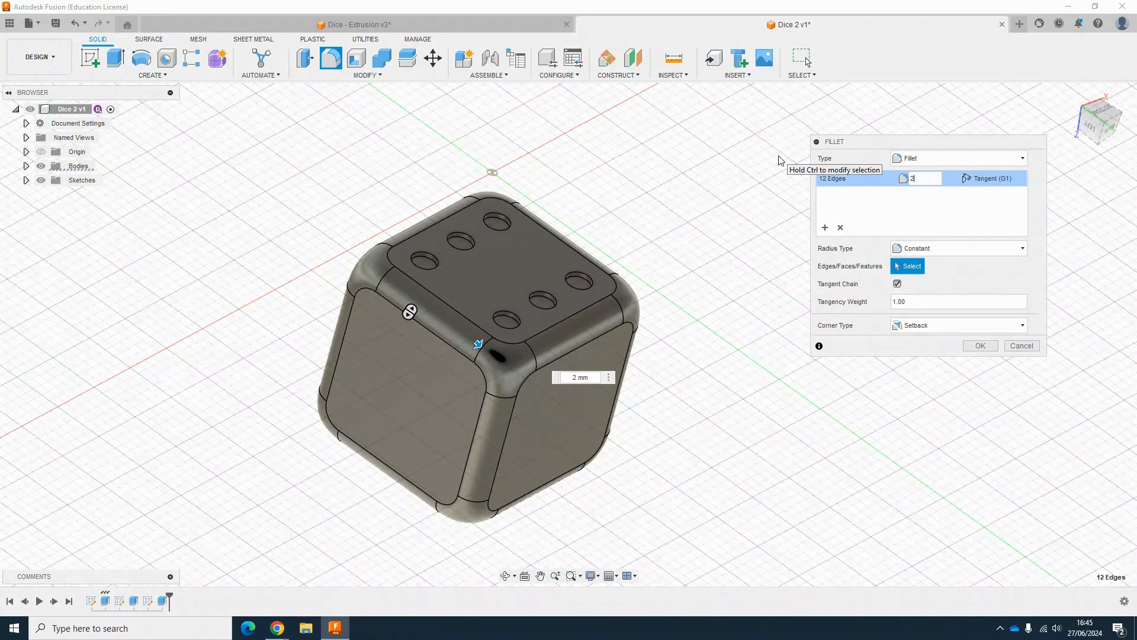
Step: Try the Rolling Ball corner type, switch back to Setback, and apply the 2 mm fillet to all twelve cube edges
left_click(922, 327)
left_click(919, 336)
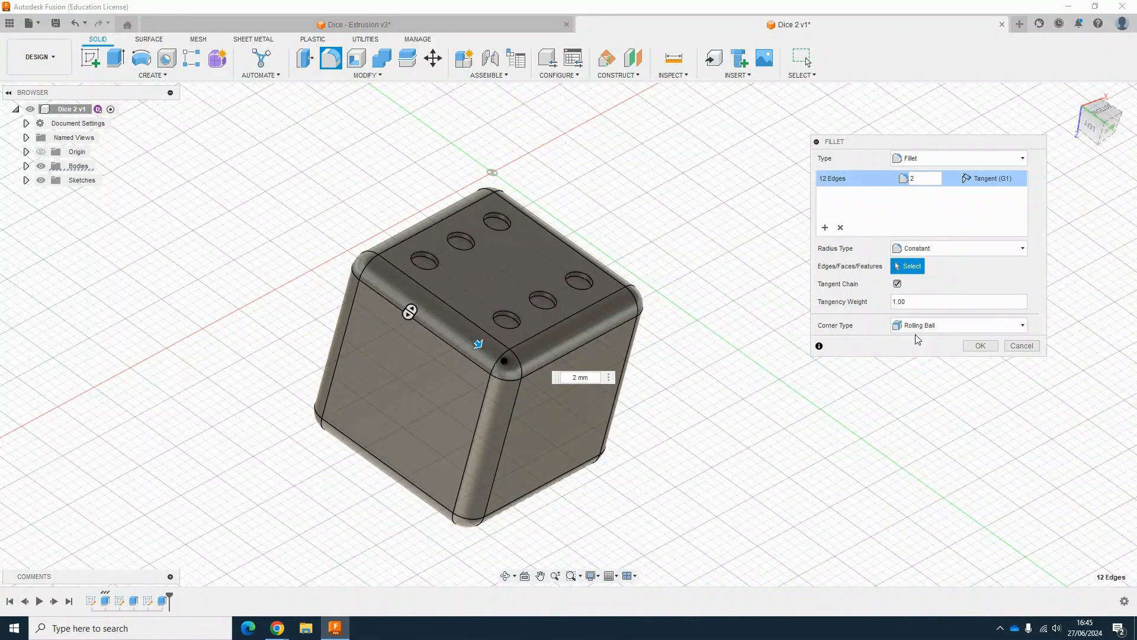
left_click(918, 326)
left_click(918, 349)
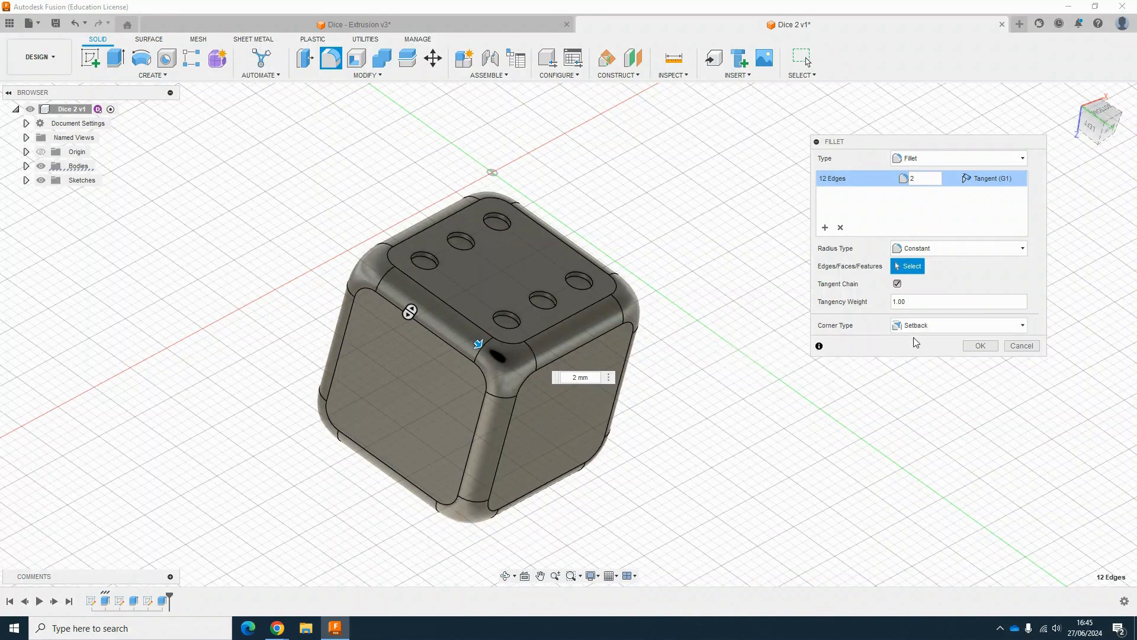
left_click(979, 346)
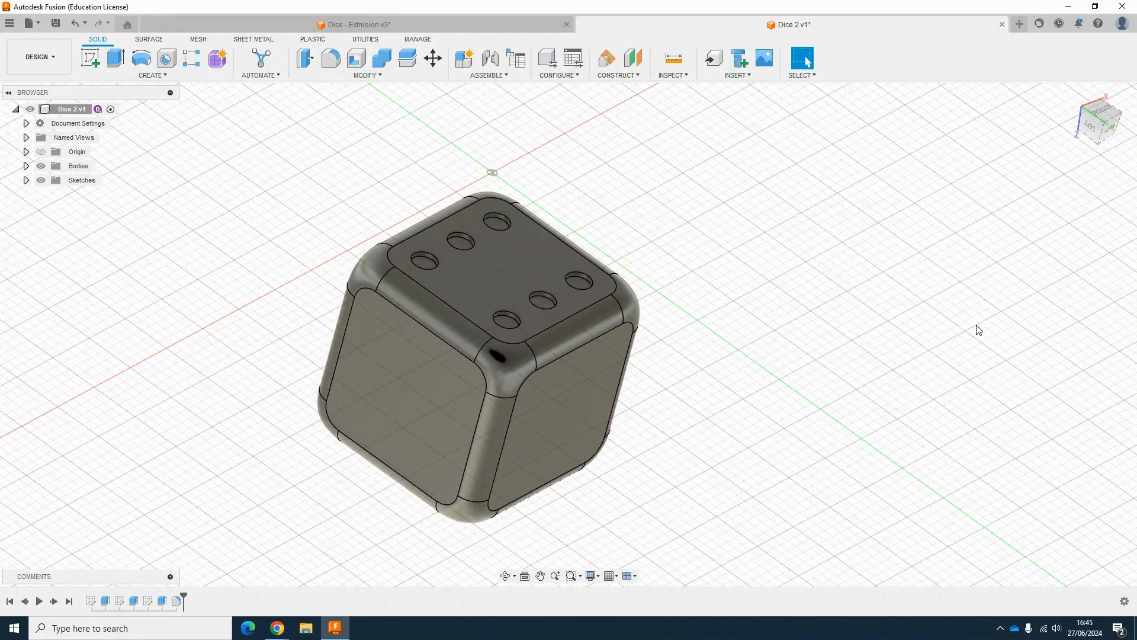
Step: Switch to the Dice - Extrusion v3 tab to examine the reference dice, then return to the working design
left_click(438, 24)
scroll(559, 351, "up", 10)
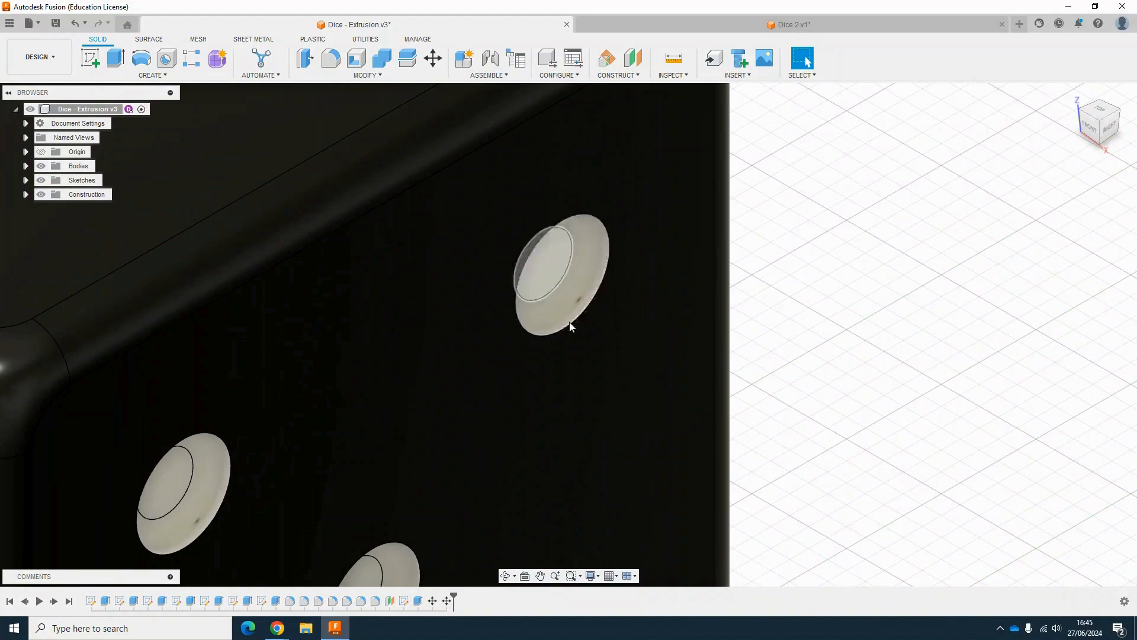
scroll(525, 293, "down", 10)
key("ctrl+Tab")
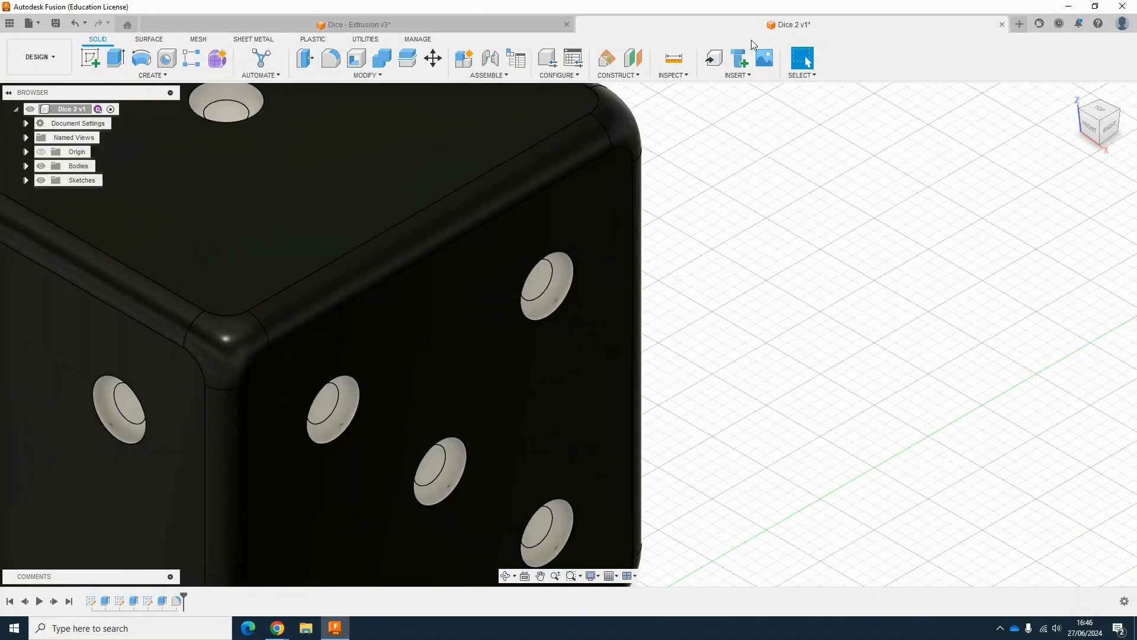
Step: Fillet the rims of the six pip holes on the top face with a 0.5 mm radius
scroll(524, 251, "up", 5)
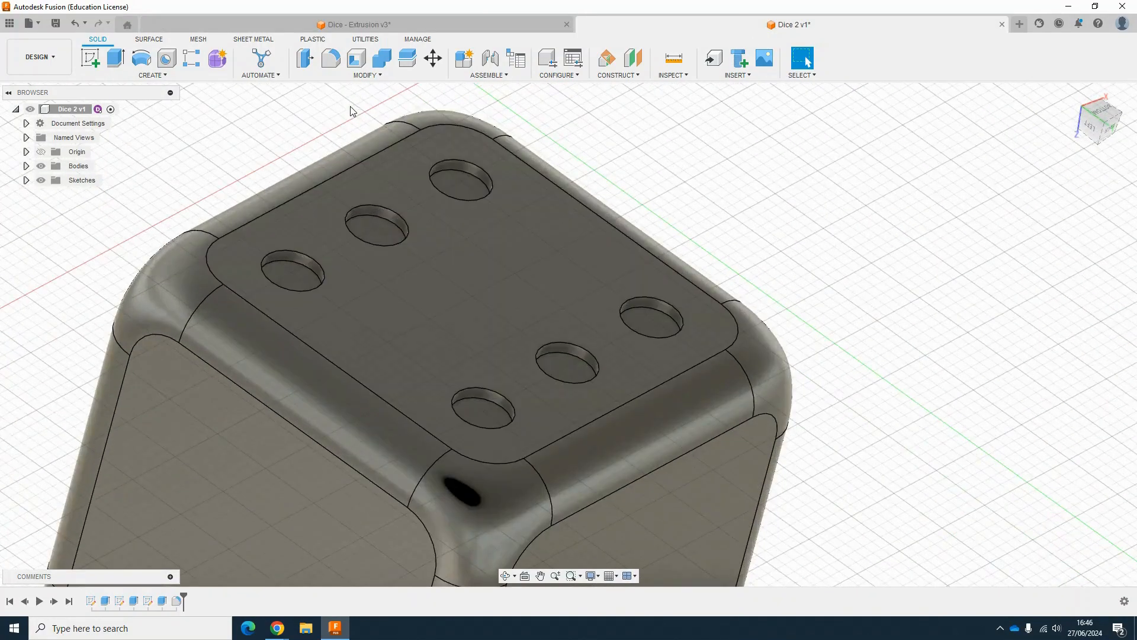
left_click(332, 71)
left_click(463, 170)
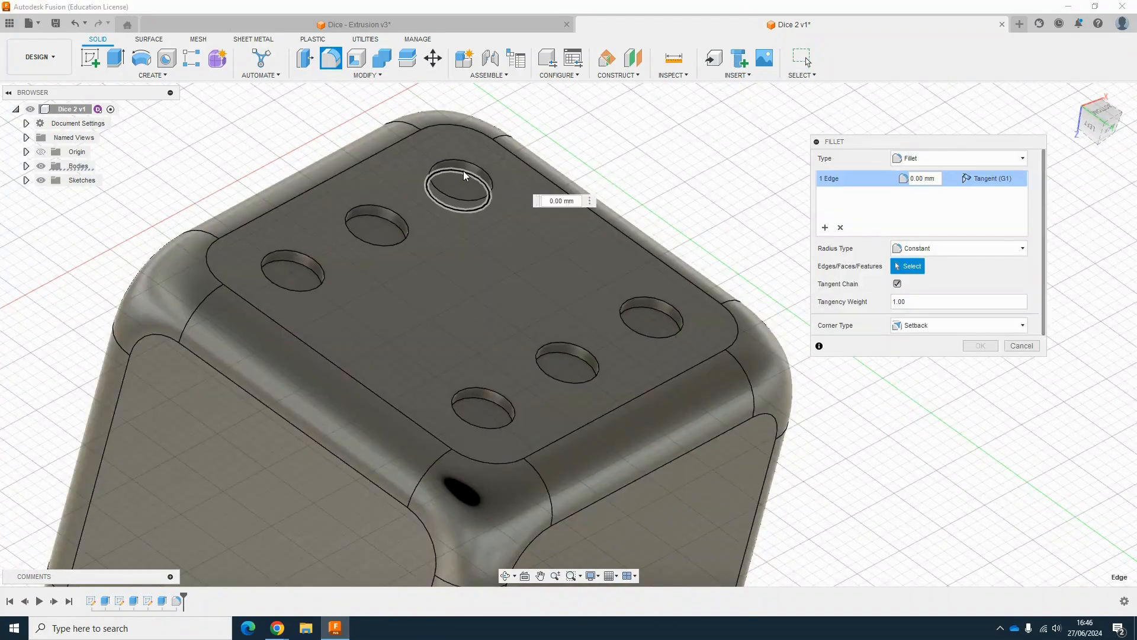
left_click(391, 218)
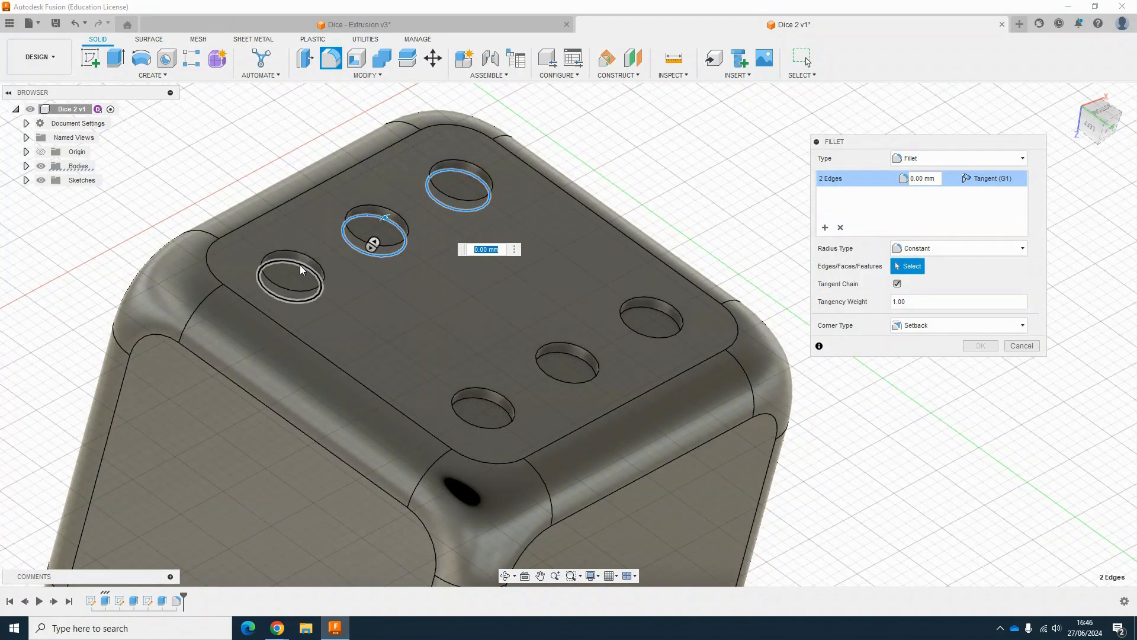
left_click(299, 264)
left_click(645, 312)
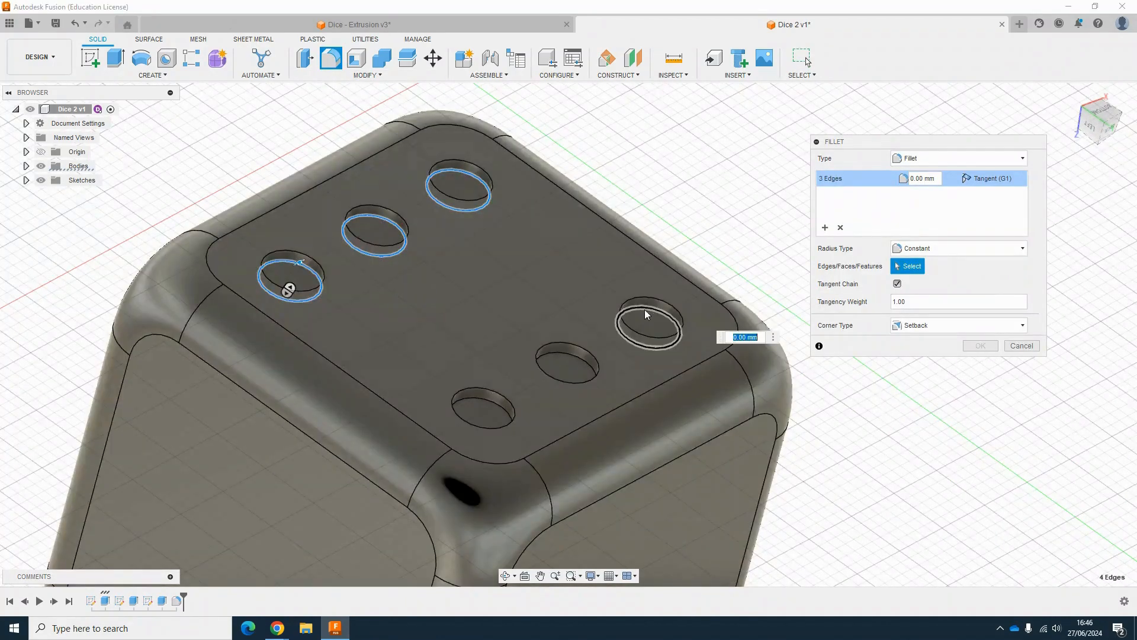
left_click(558, 353)
left_click(557, 349)
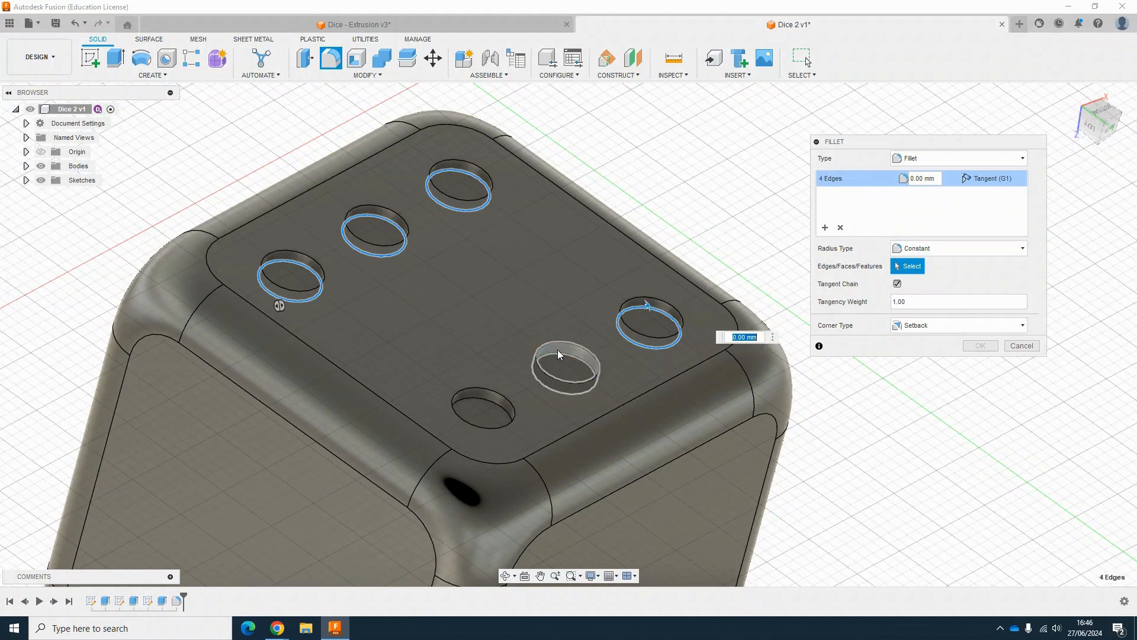
left_click(558, 353)
left_click(502, 410)
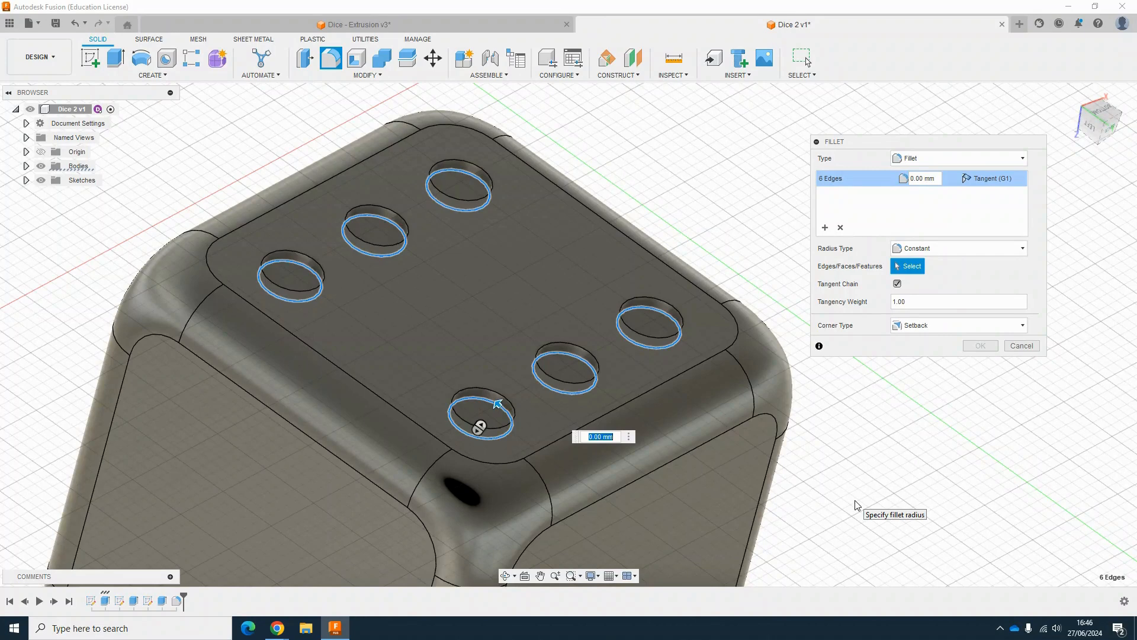
type("0.5")
key("Return")
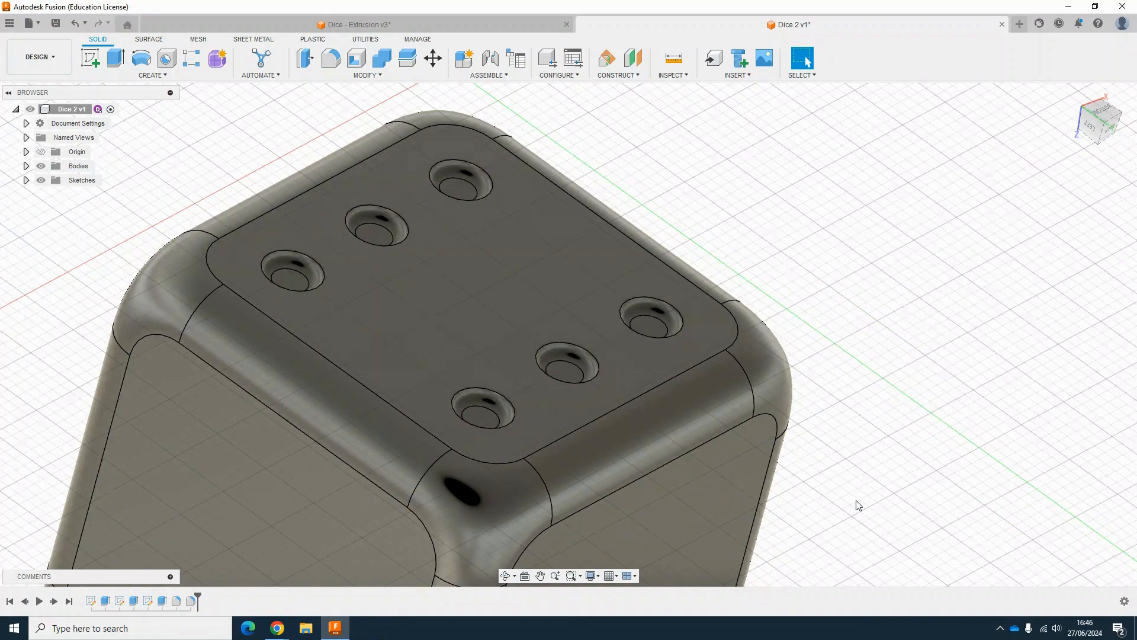
Step: Compare the filleted dice with the reference design by switching back and forth between the two tabs
scroll(638, 330, "down", 5)
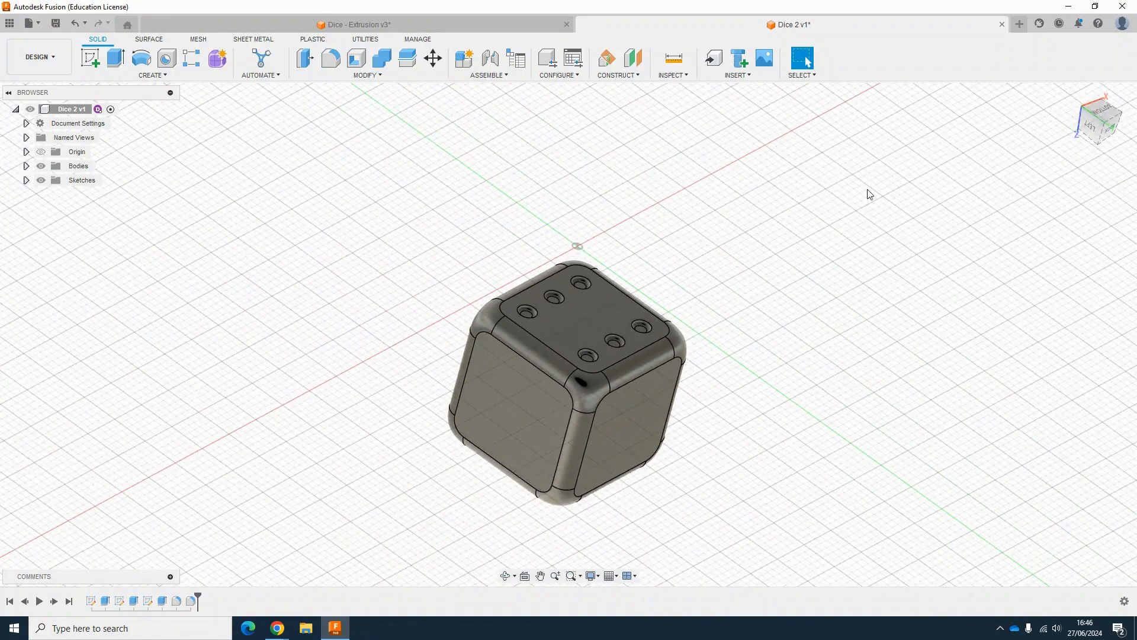
left_click(384, 24)
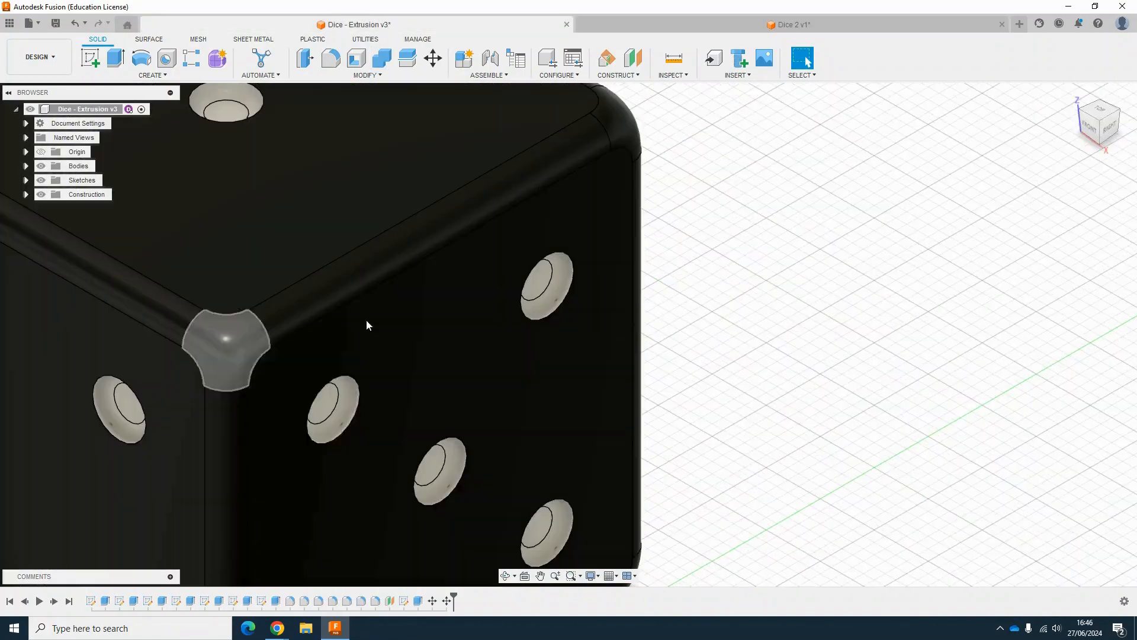
key("Escape")
scroll(629, 322, "down", 6)
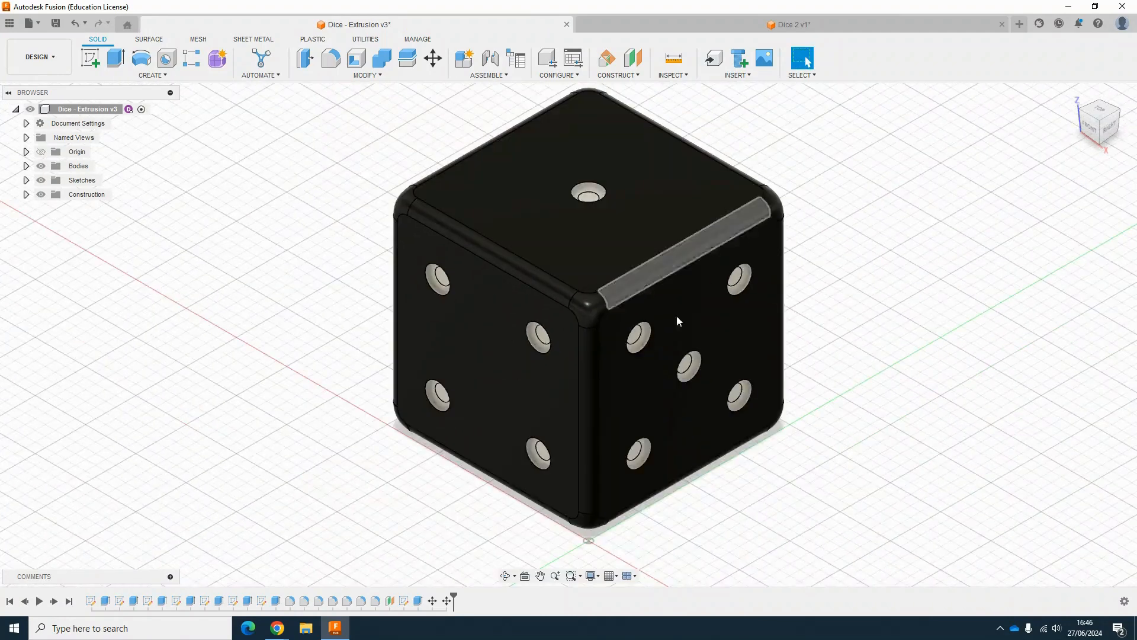
left_click(760, 25)
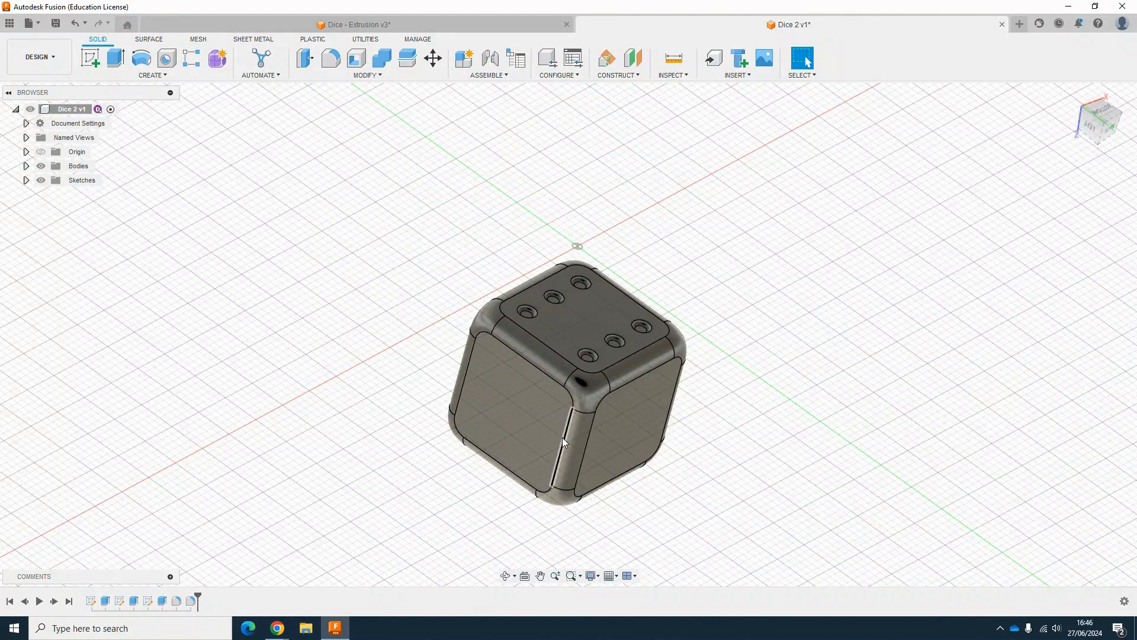
left_click(366, 25)
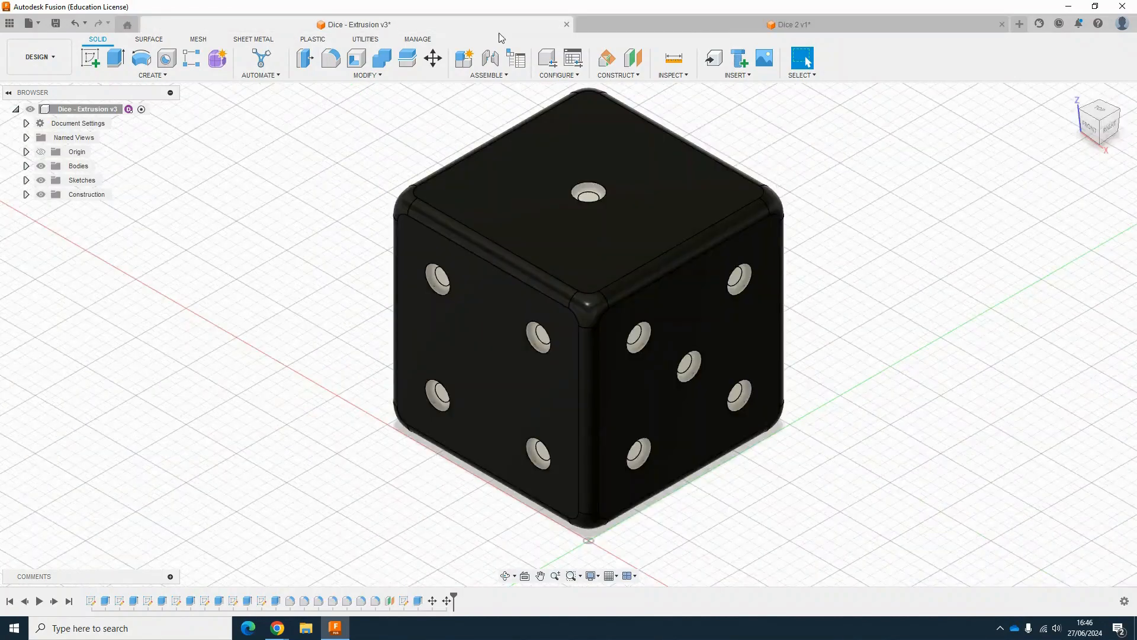
left_click(667, 22)
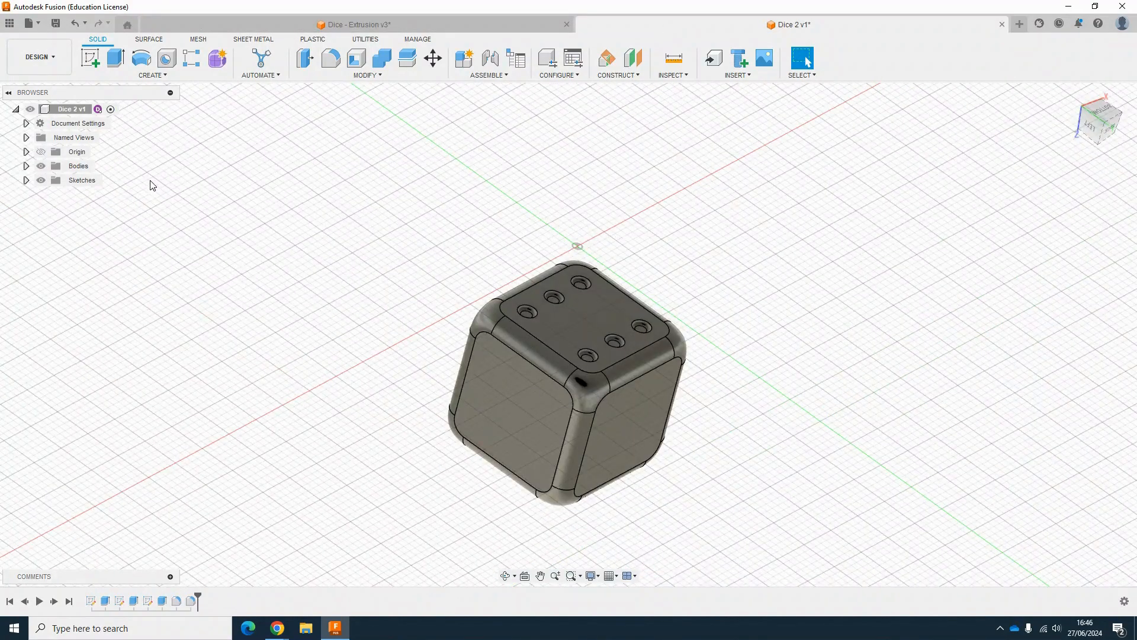
Step: Switch to the Render workspace and set the scene's solid background colour to 255, 250, 250
left_click(47, 61)
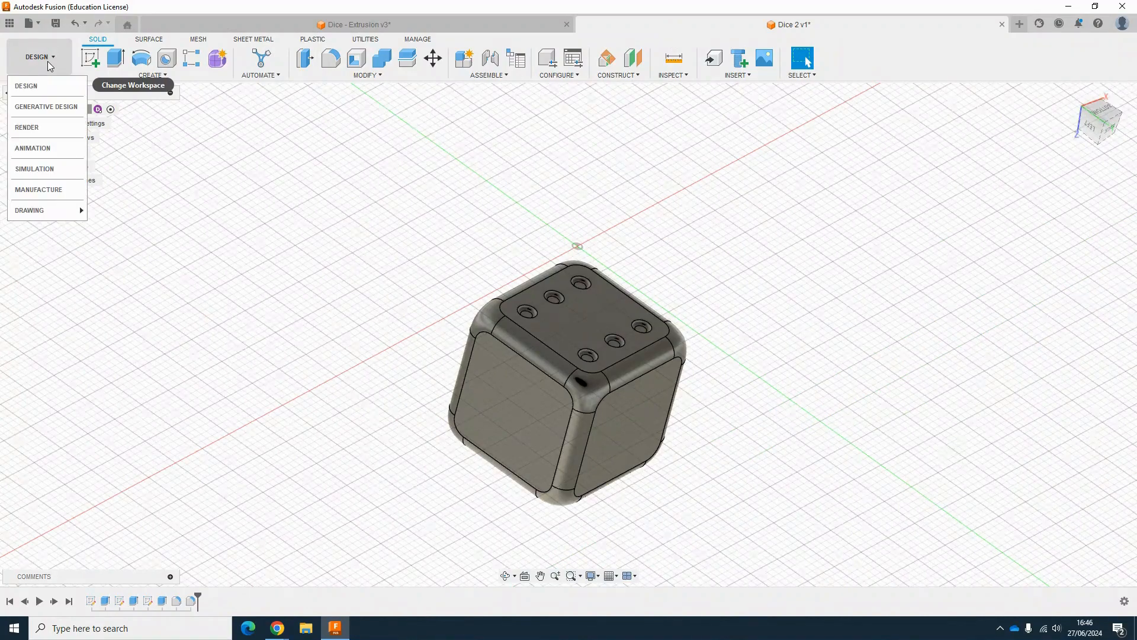
left_click(42, 130)
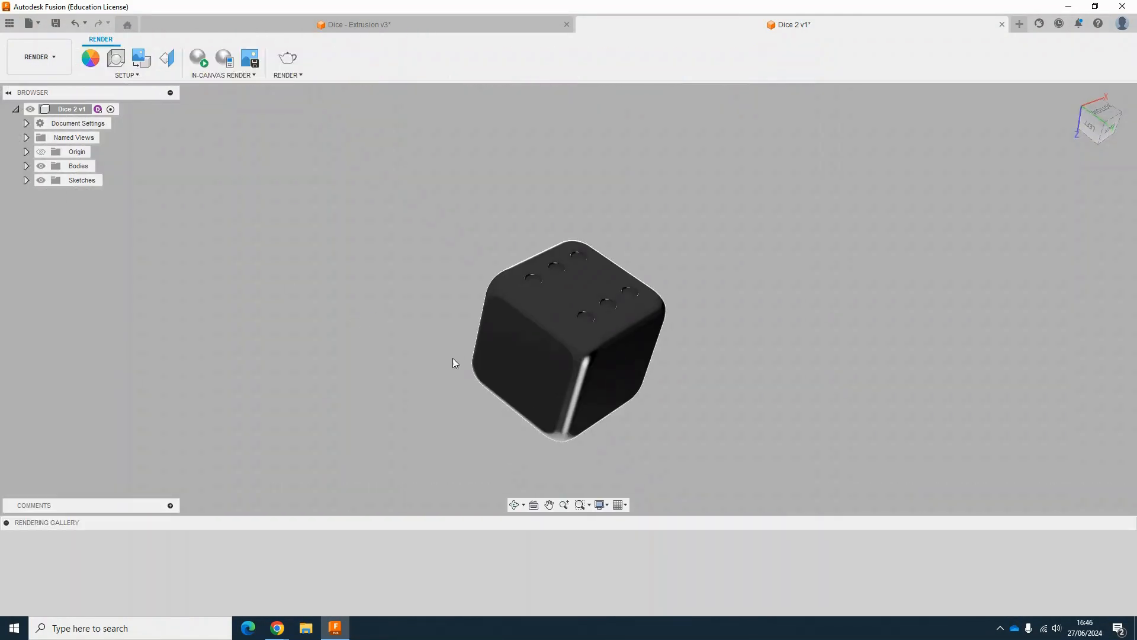
scroll(520, 348, "up", 2)
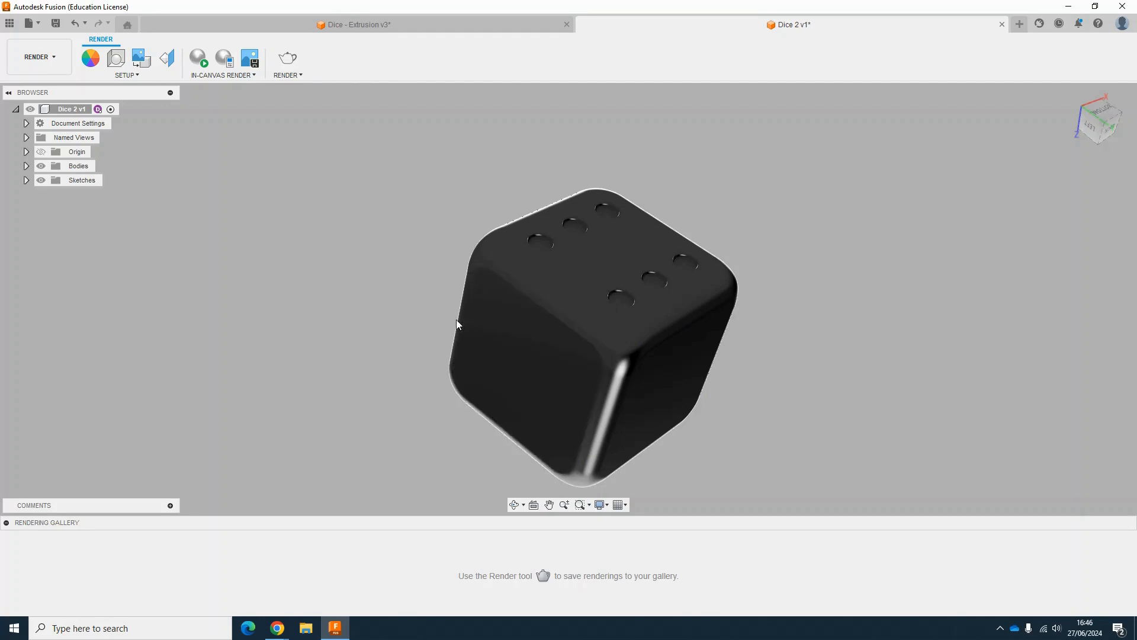
left_click(117, 58)
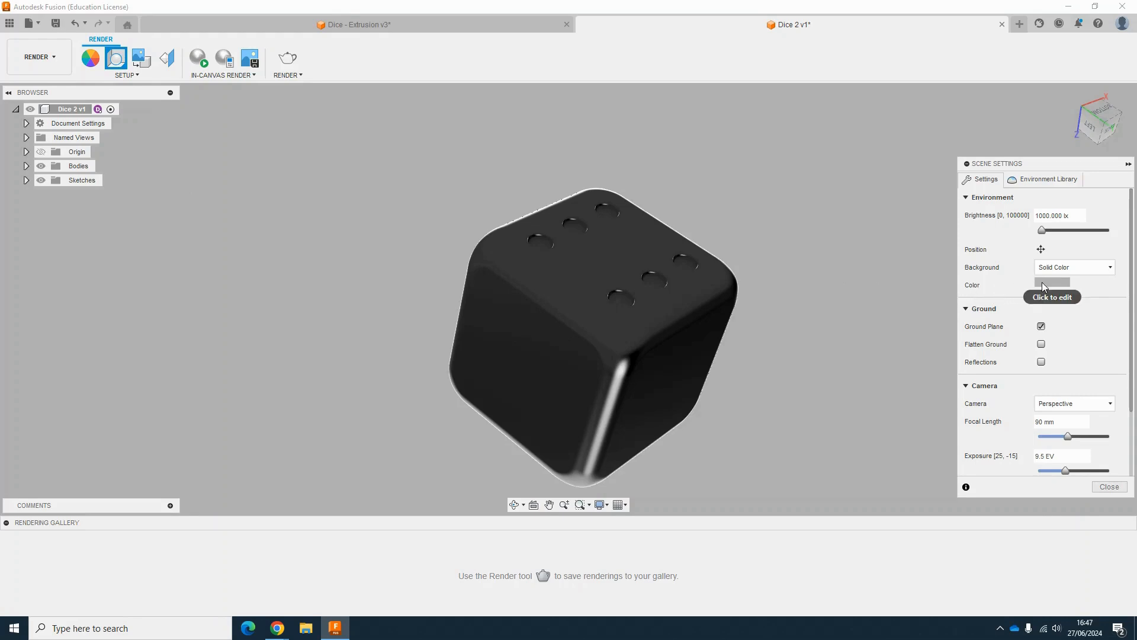
left_click(1043, 282)
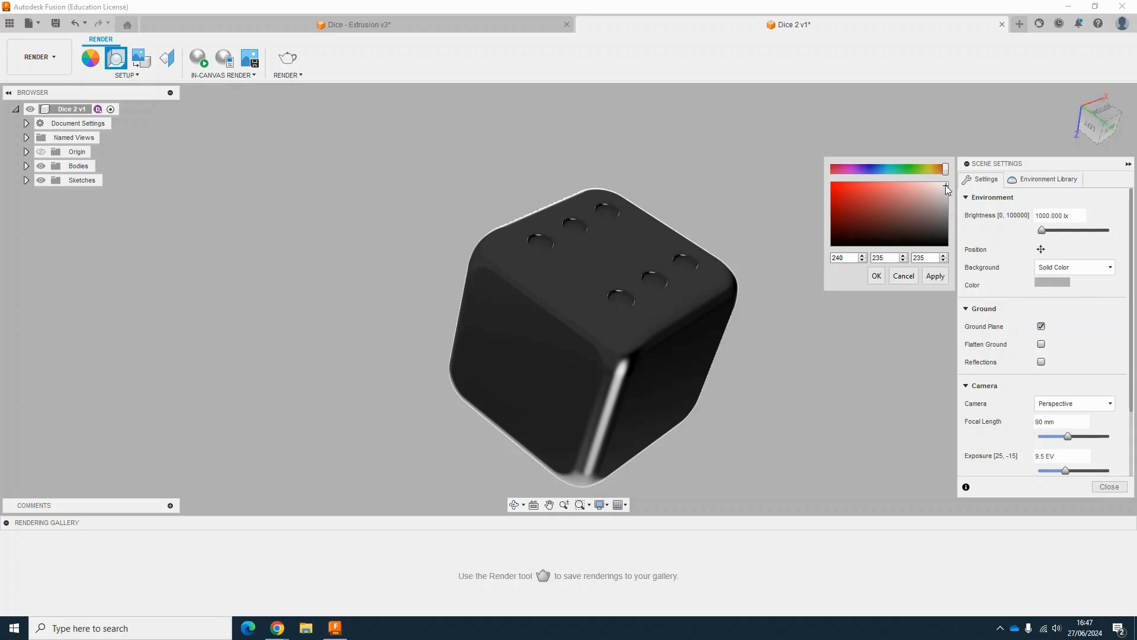
left_click(935, 275)
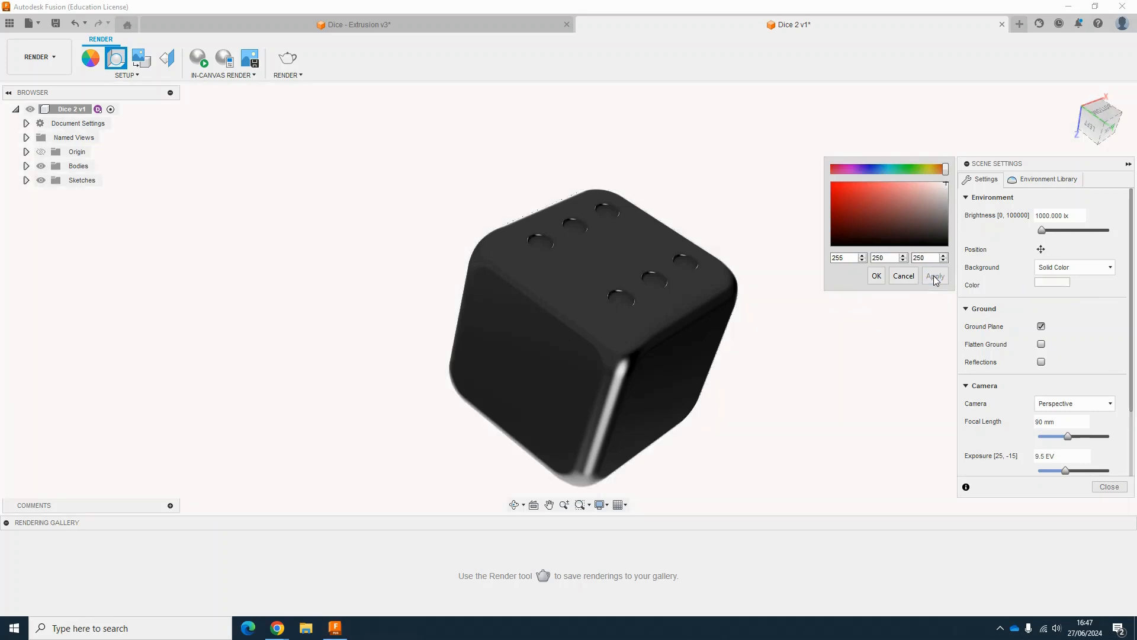
left_click(874, 277)
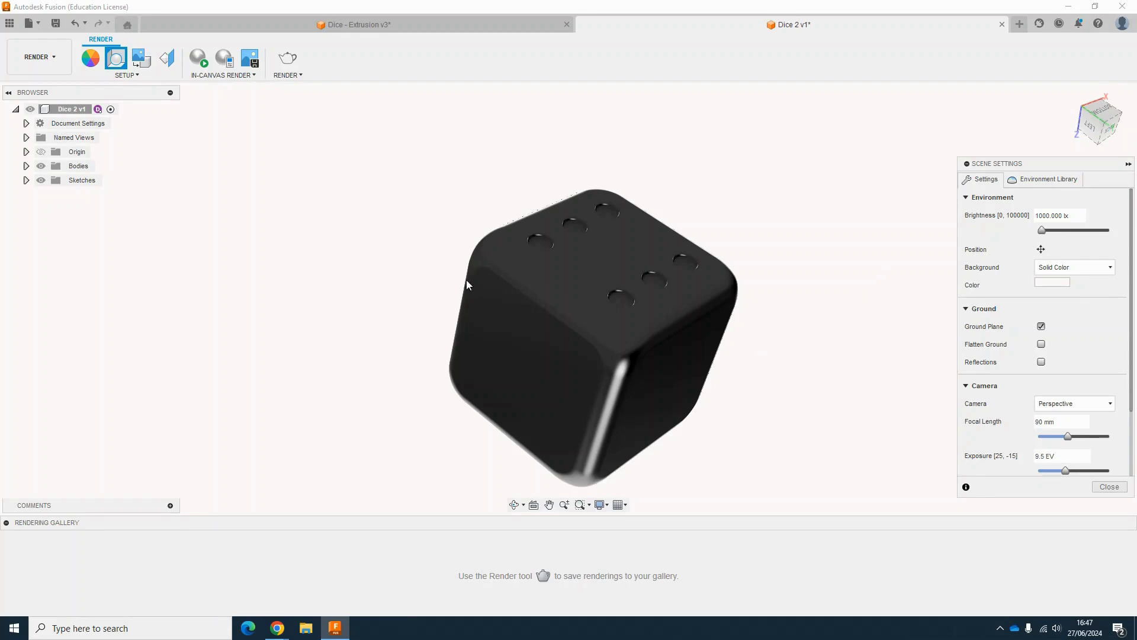
left_click(1109, 486)
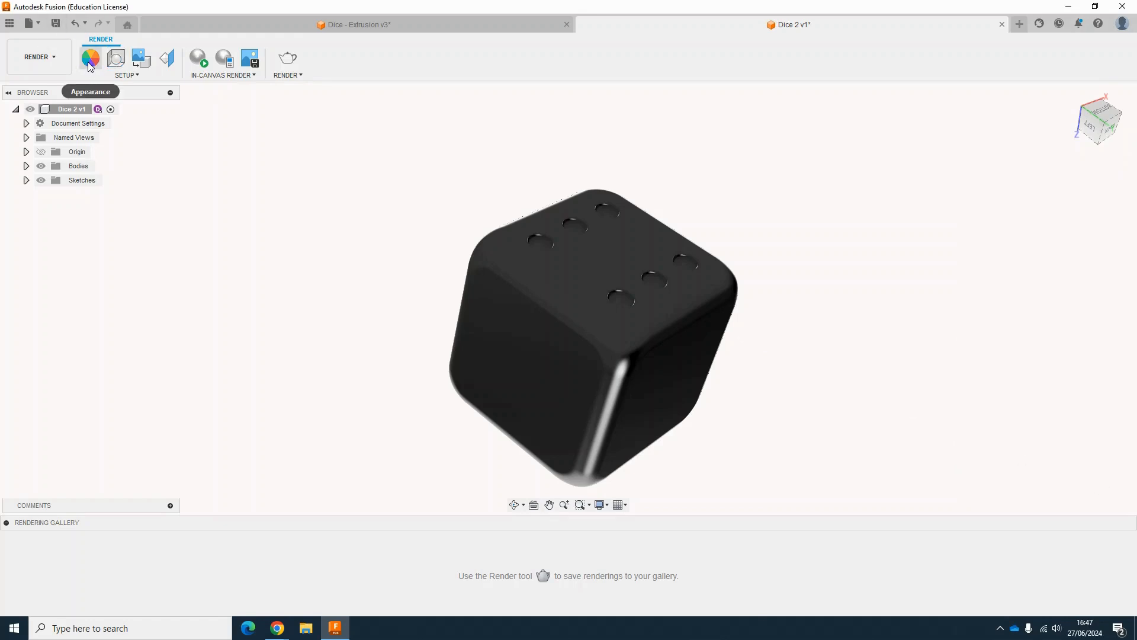
Step: Apply the Paint - Enamel Glossy (Black) appearance to the dice body and add Paint - Enamel Glossy (White) to the design
key("a")
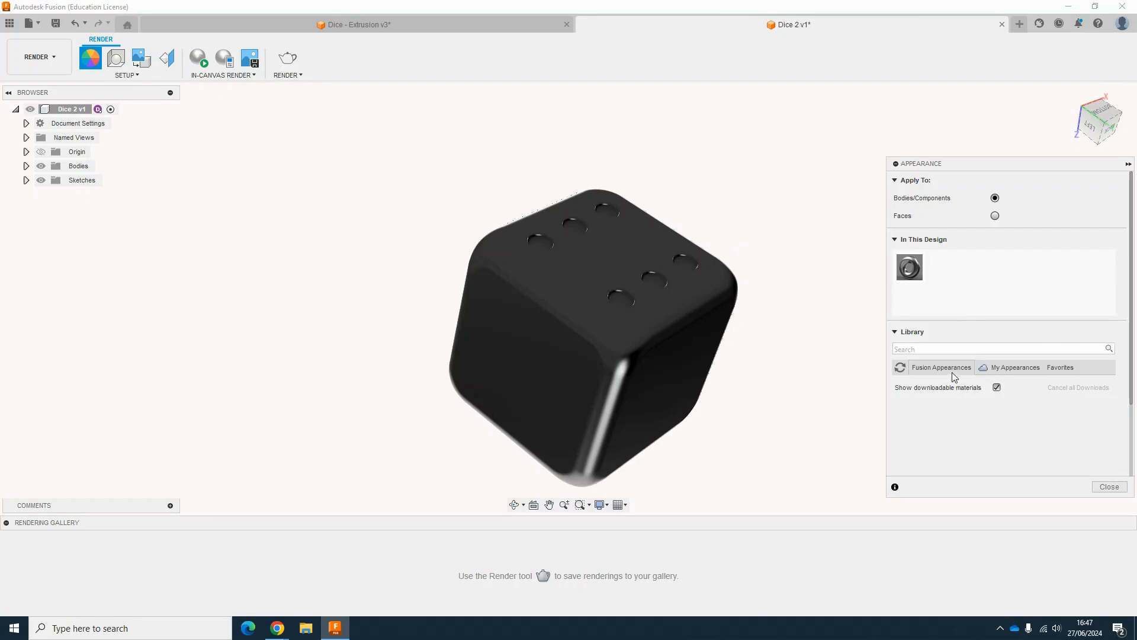
left_click(952, 372)
scroll(915, 417, "down", 5)
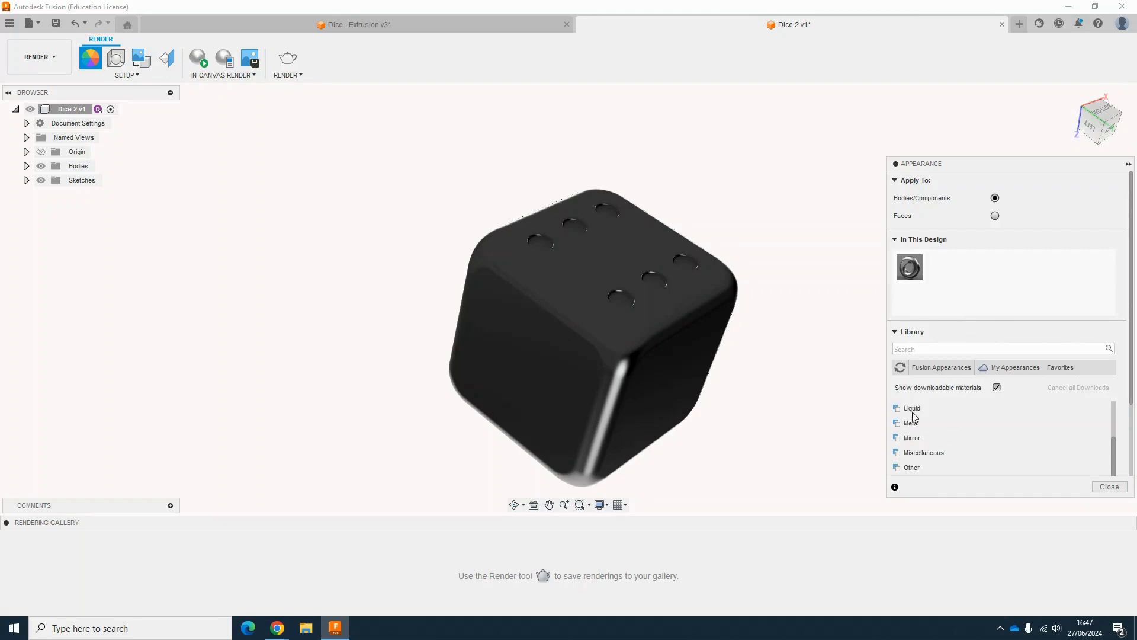
scroll(915, 416, "down", 2)
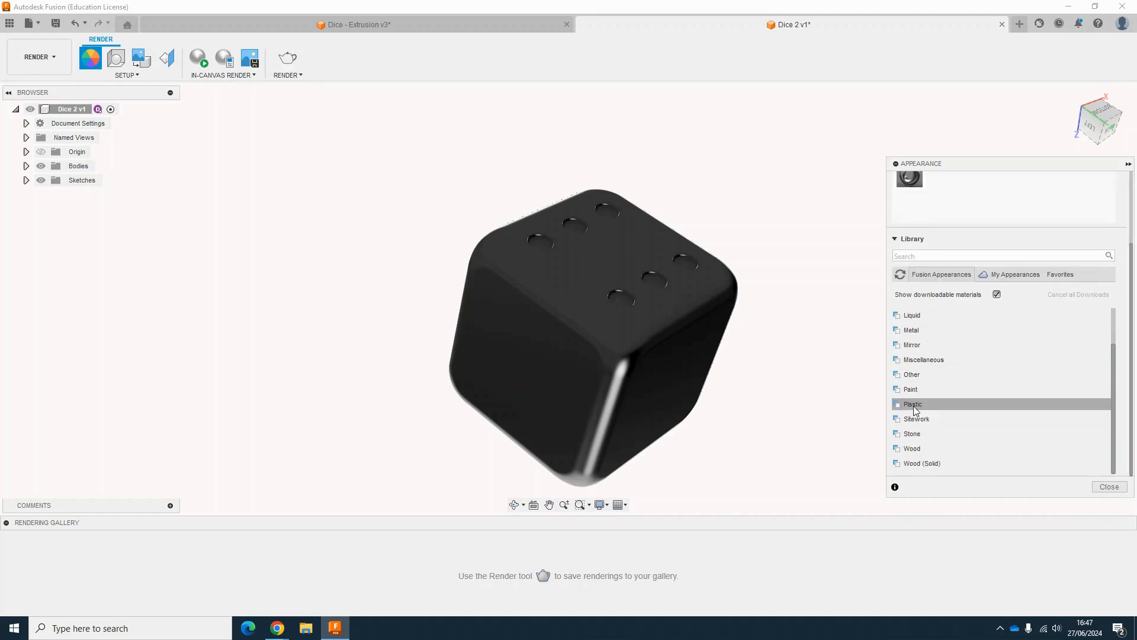
left_click(925, 390)
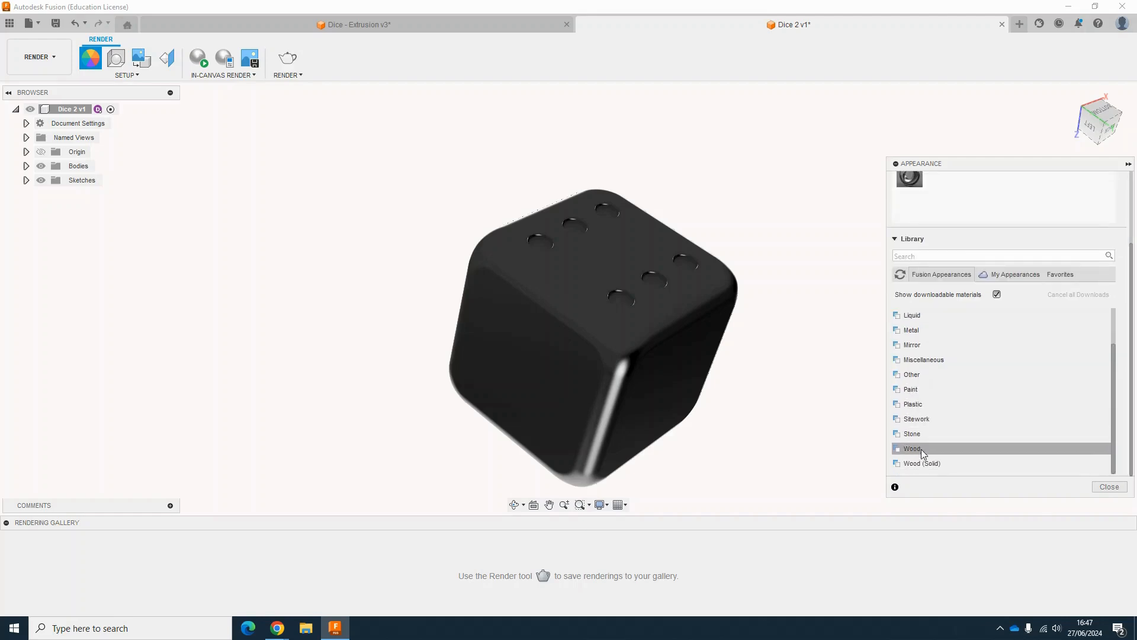
scroll(918, 393, "down", 2)
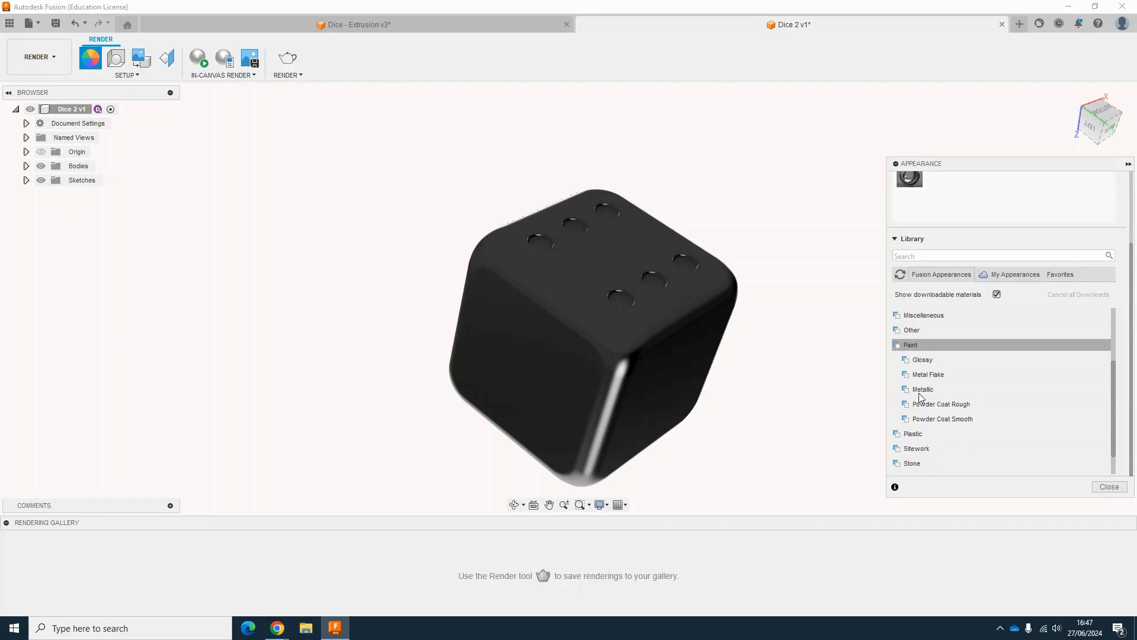
left_click(929, 361)
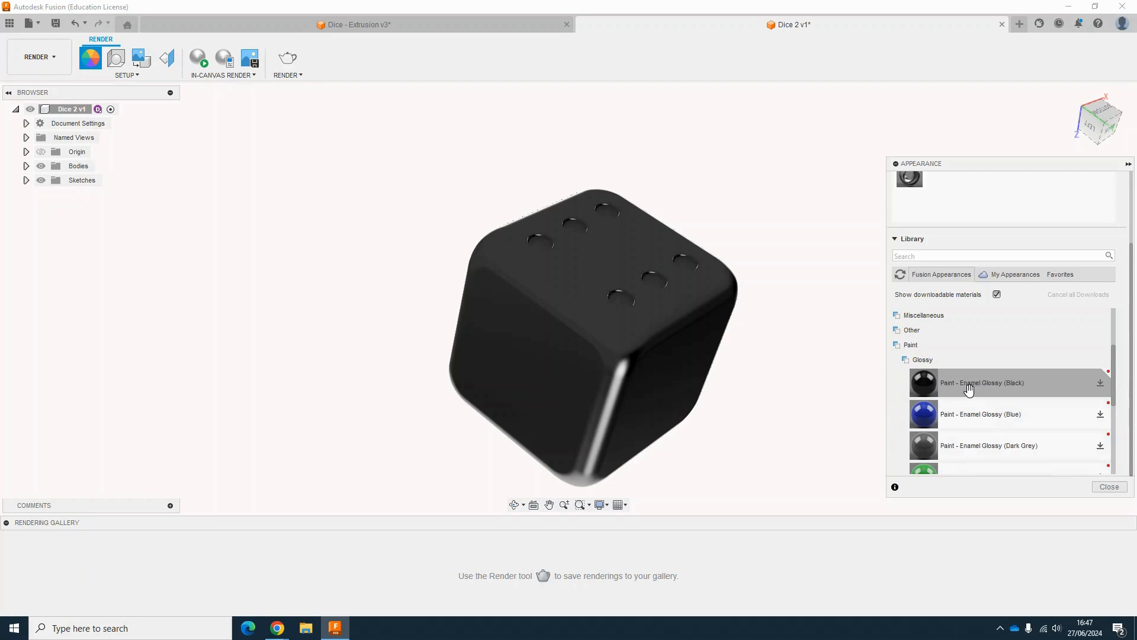
left_click_drag(923, 387, 639, 297)
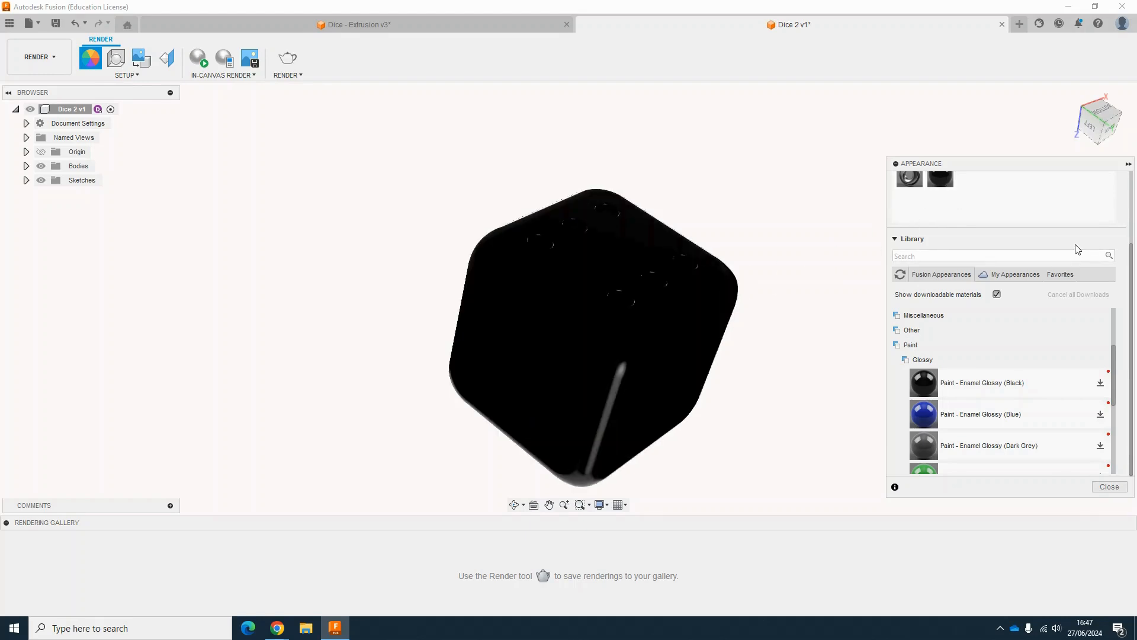
scroll(989, 407, "down", 2)
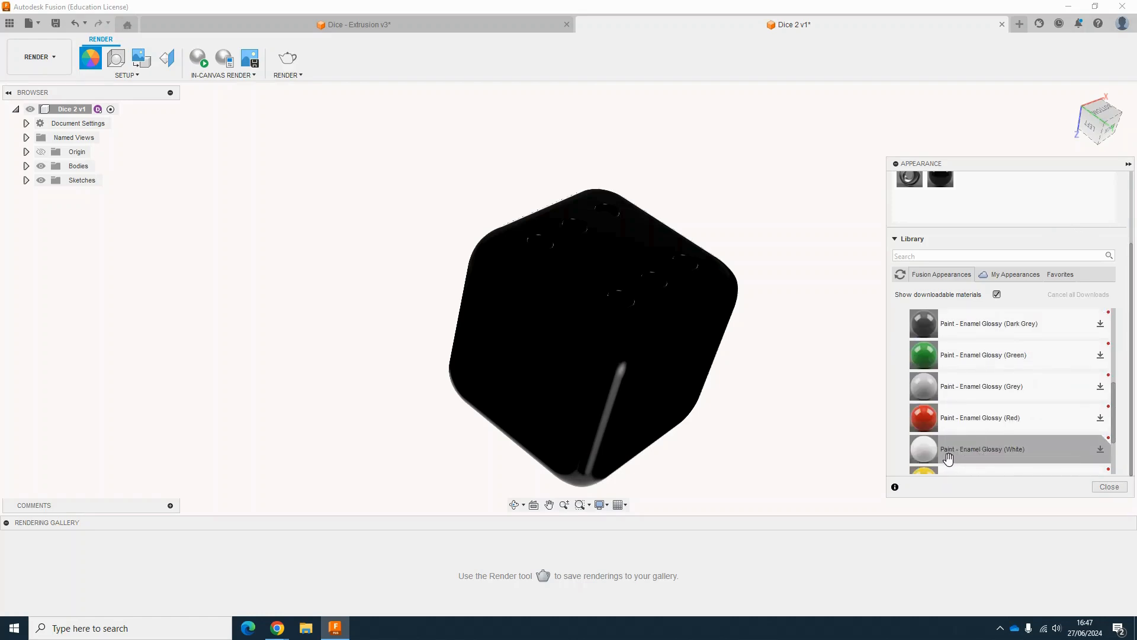
left_click_drag(930, 453, 988, 189)
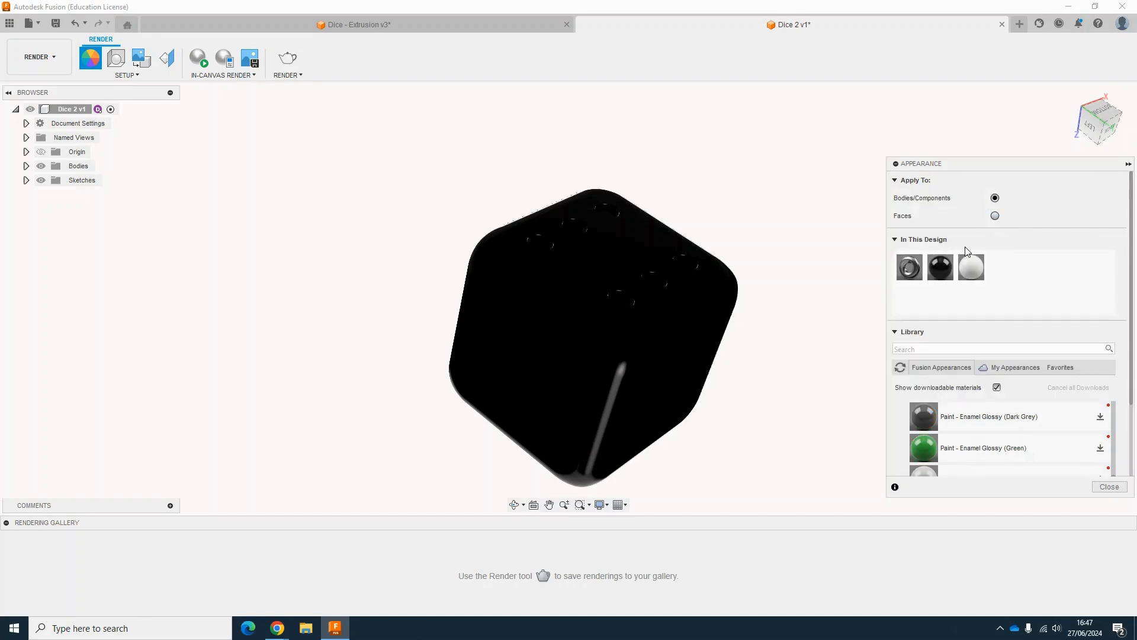
Step: Switch appearance application to faces and apply Paint - Enamel Glossy (White) to one pip hole on the top face
left_click_drag(966, 256, 668, 273)
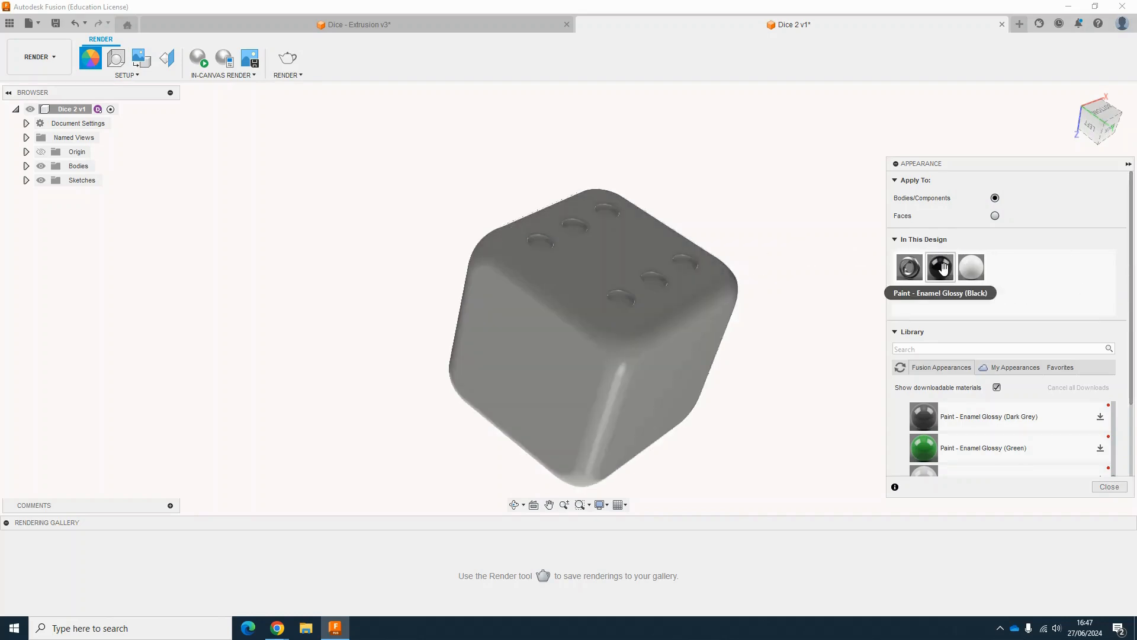
left_click_drag(941, 268, 626, 275)
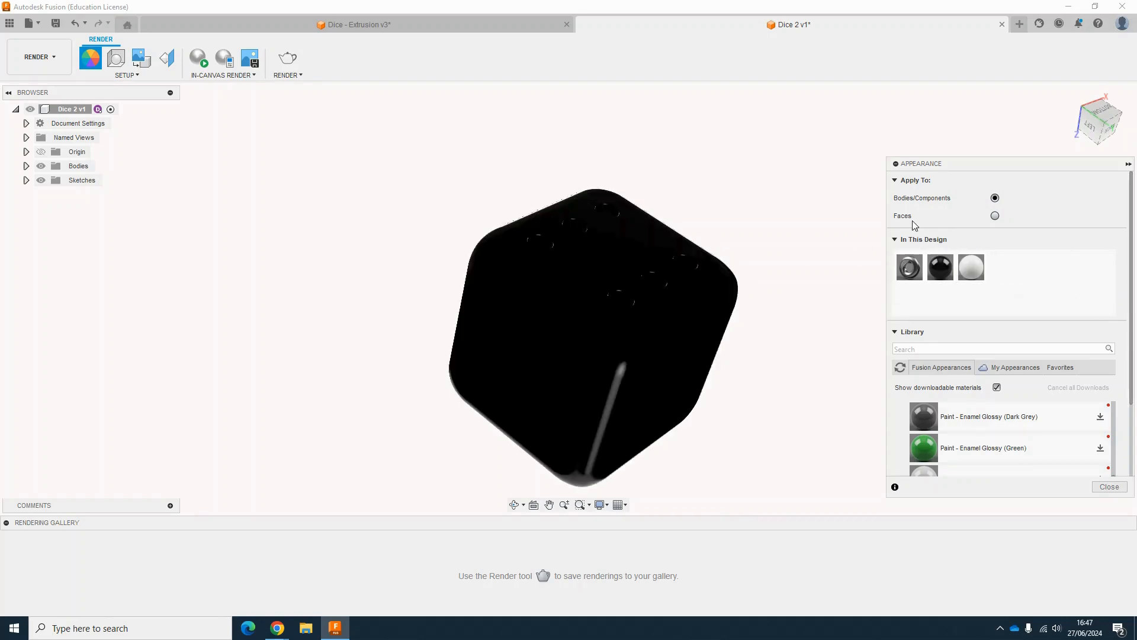
left_click(995, 215)
left_click_drag(971, 267, 687, 260)
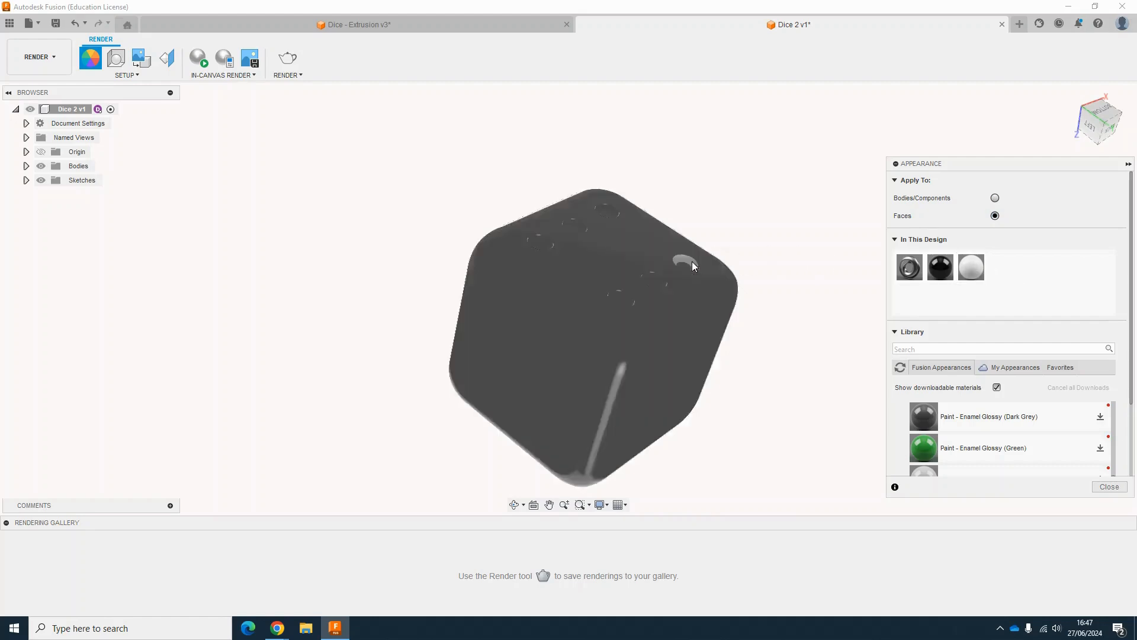
scroll(687, 258, "up", 5)
scroll(681, 267, "up", 3)
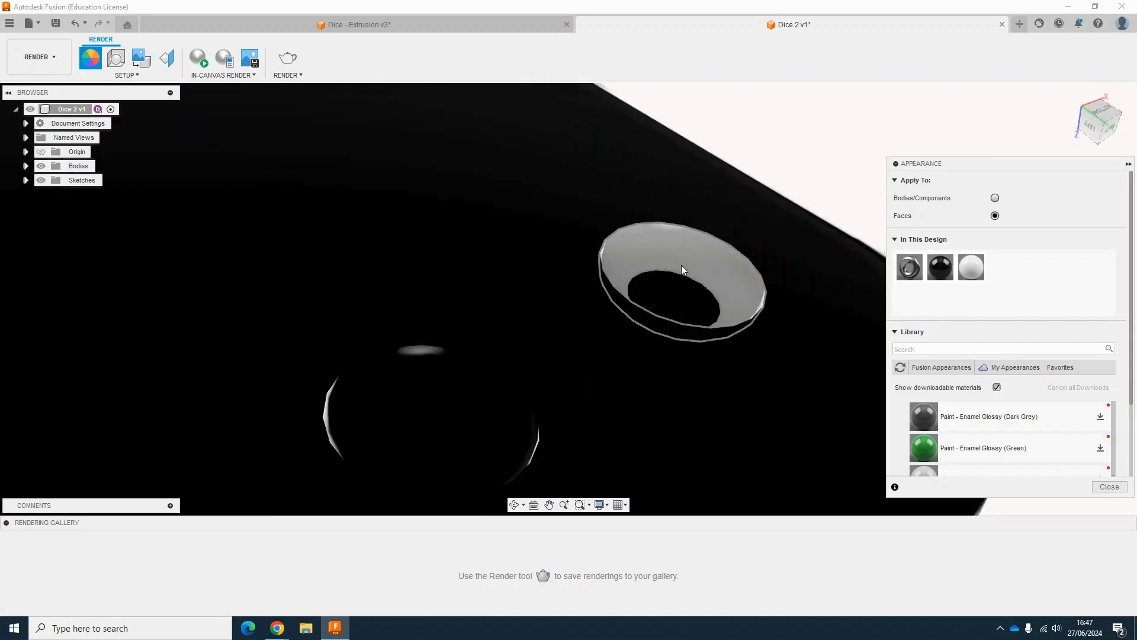
scroll(688, 296, "down", 5)
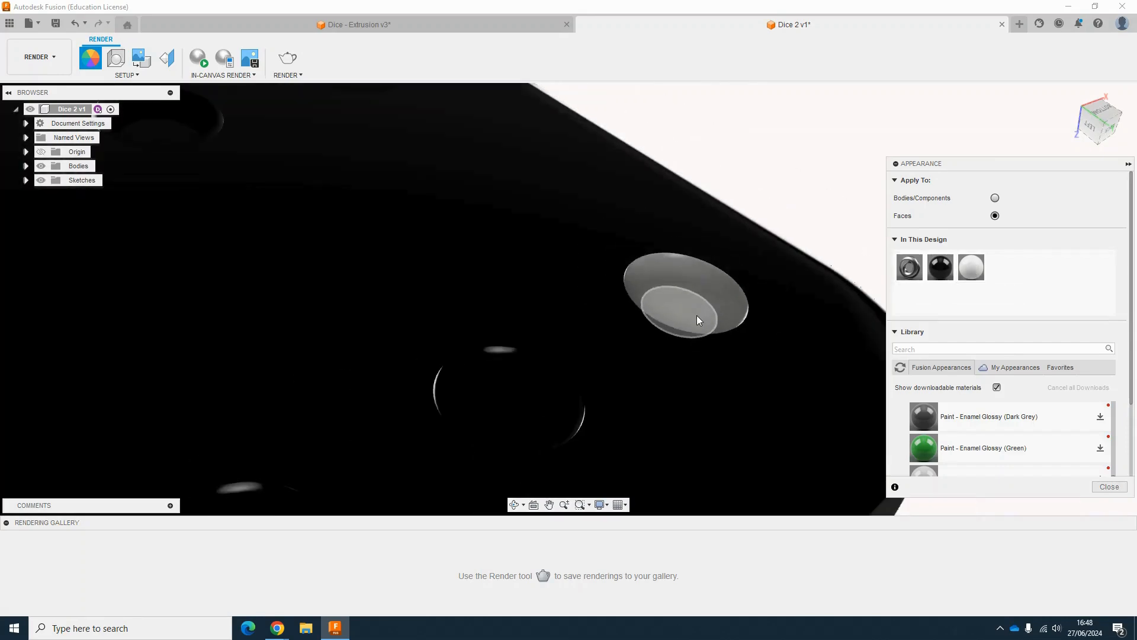
Step: Apply the white enamel to a second pip hole on the top face and close the Appearance dialog
left_click_drag(971, 267, 564, 379)
scroll(436, 363, "down", 4)
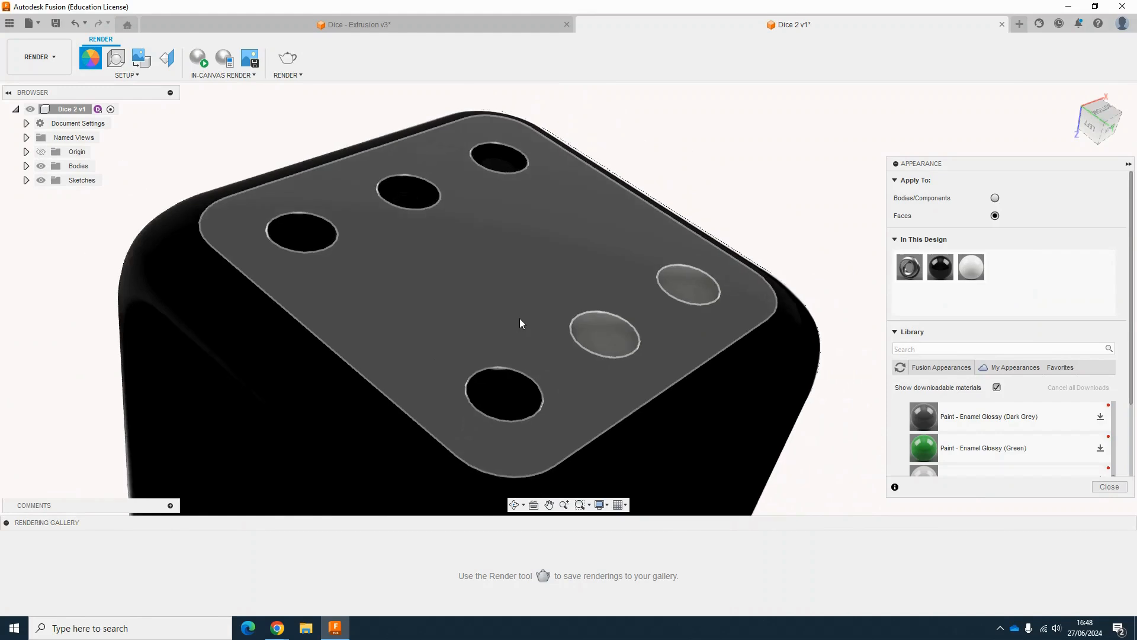
scroll(520, 323, "down", 3)
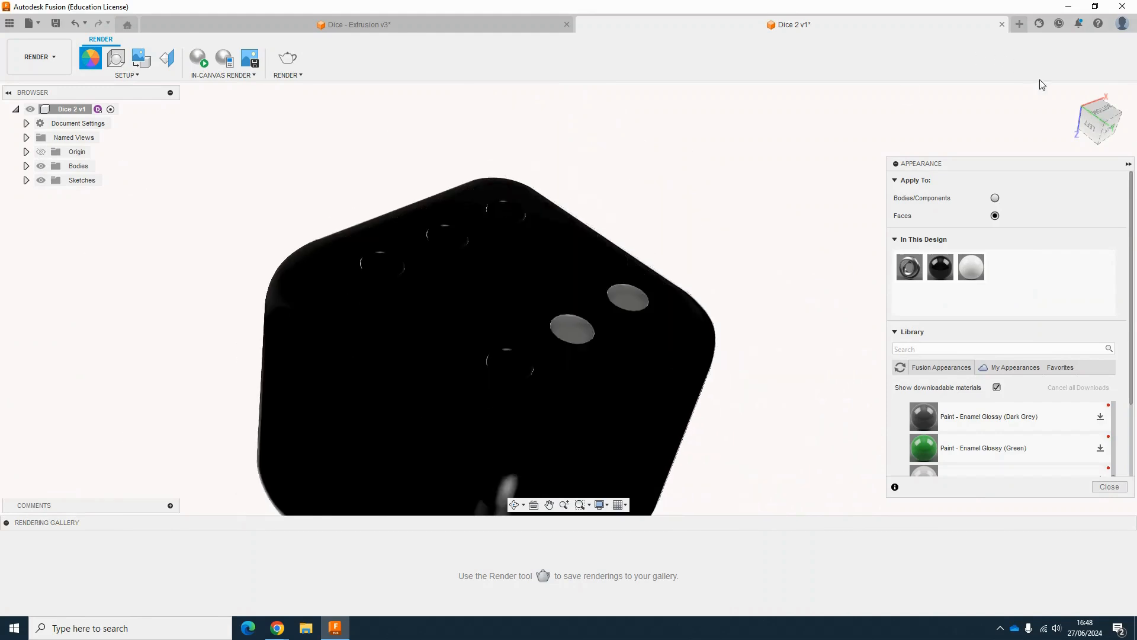
left_click(1110, 486)
Step: Run an in-canvas render preview of the dice at Final quality, then stop it
left_click(1100, 125)
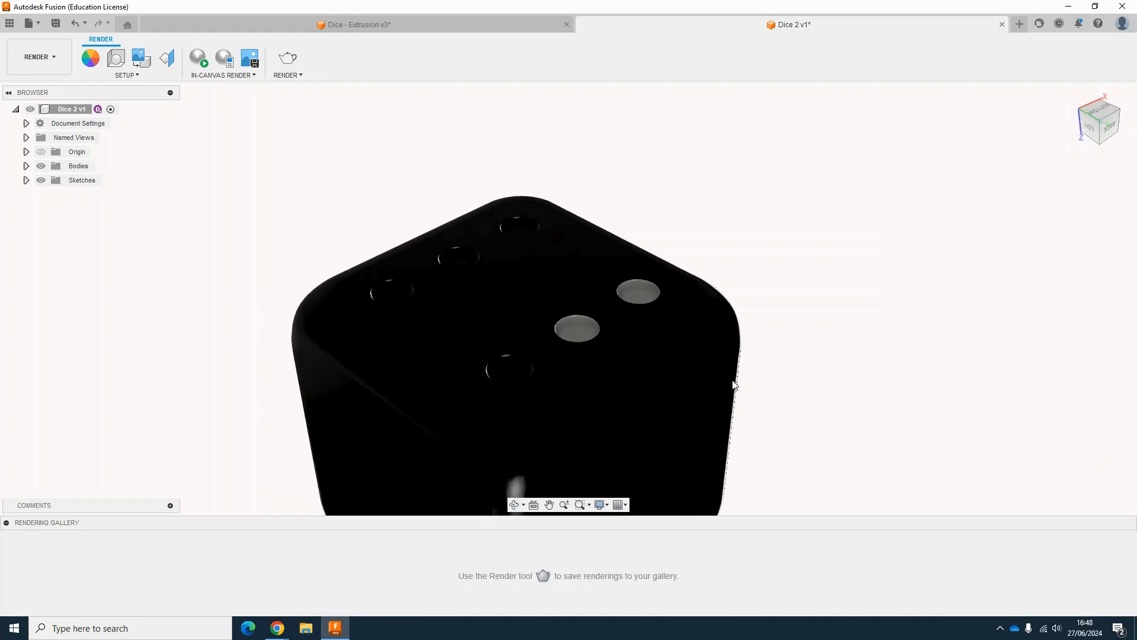
scroll(667, 353, "down", 3)
middle_click_drag(667, 352, 637, 270)
scroll(610, 269, "up", 4)
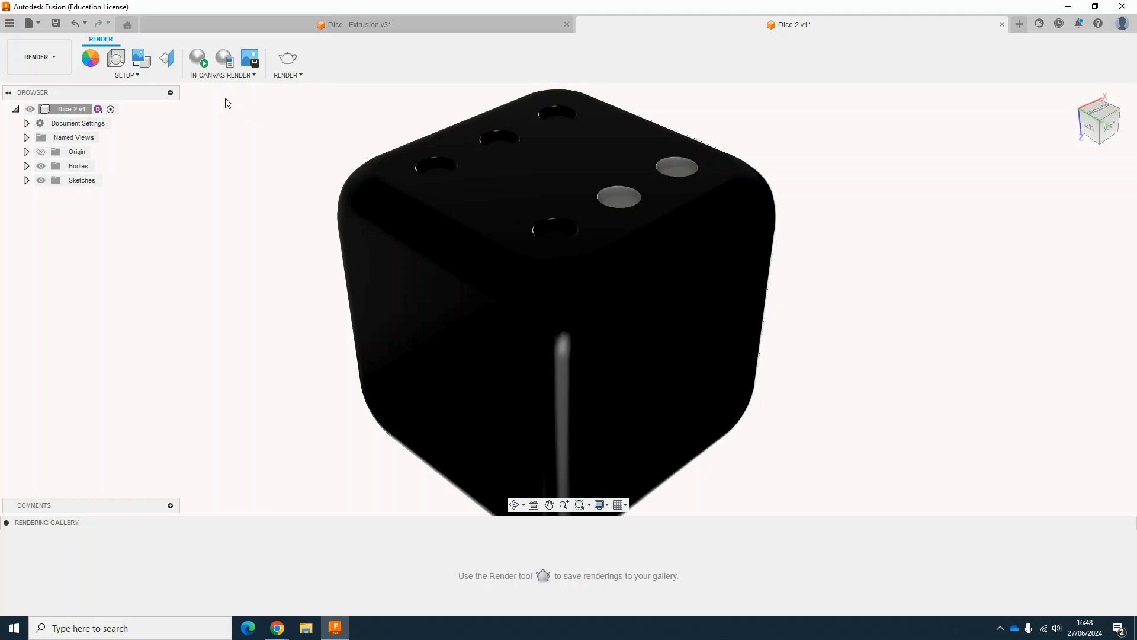
left_click(200, 58)
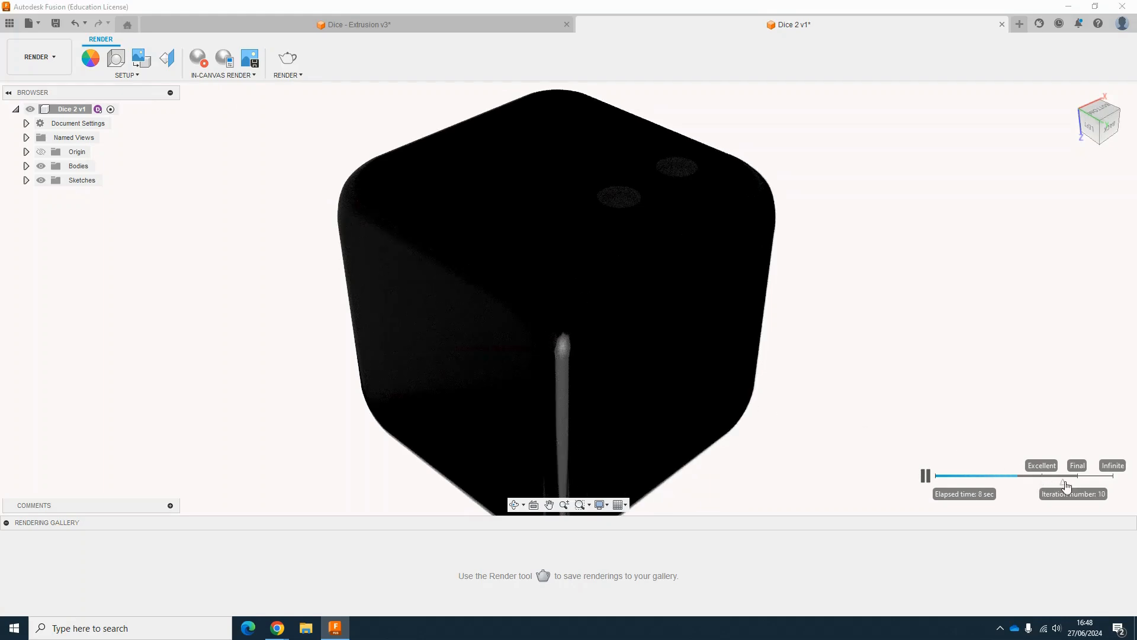
left_click_drag(1044, 483, 1078, 483)
left_click(925, 475)
left_click(198, 58)
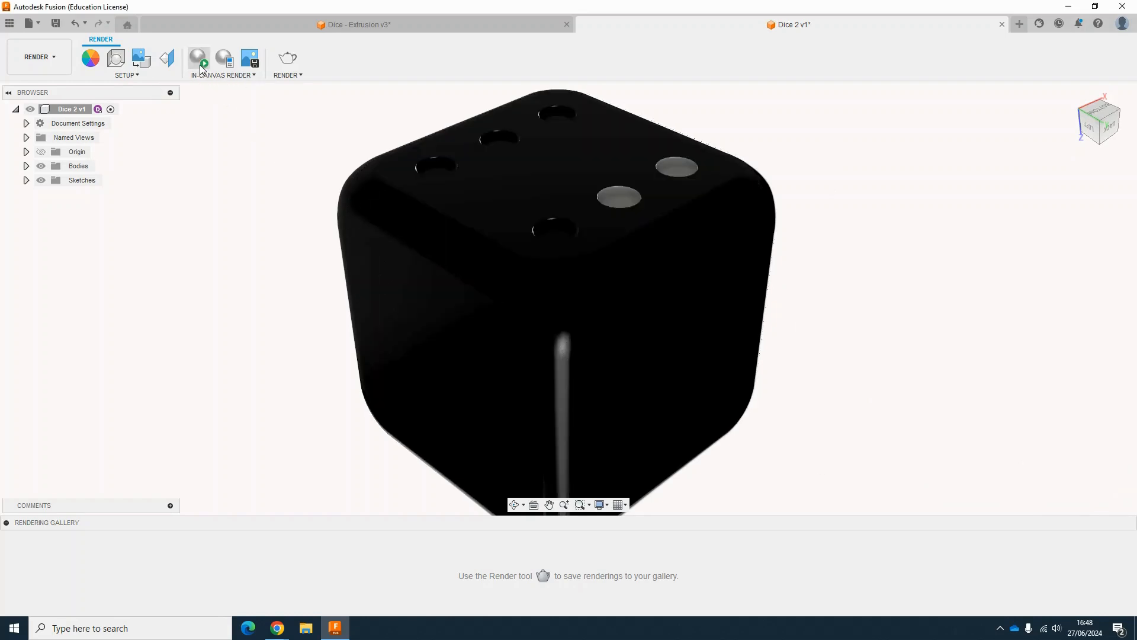
Step: Start a cloud render of the dice at 1920 × 730 px with Final render quality
left_click(292, 66)
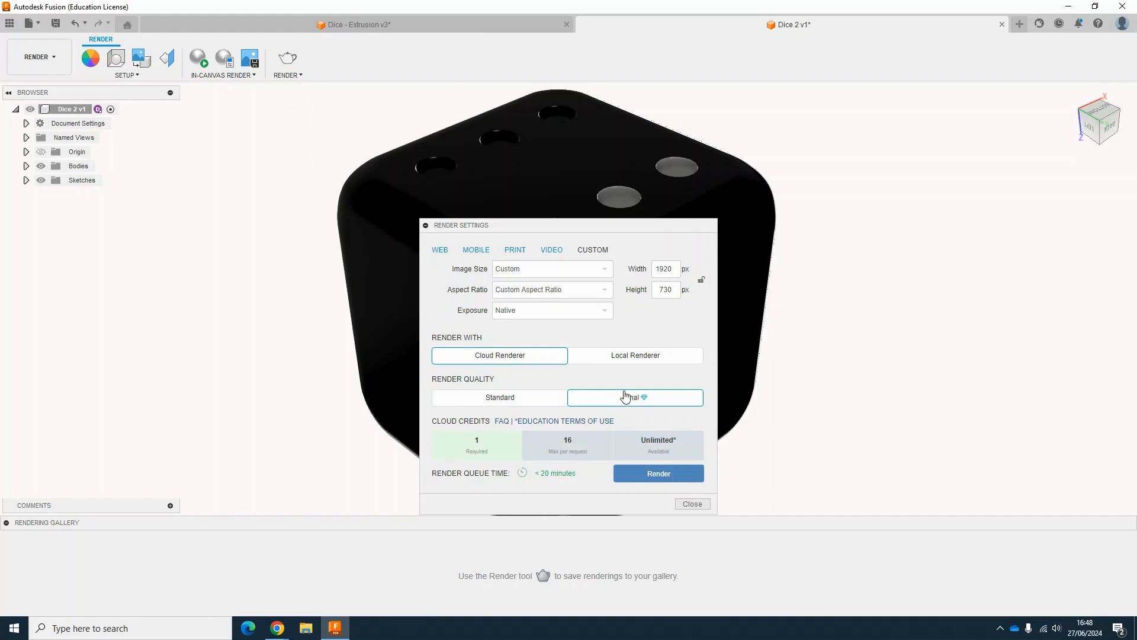
left_click(659, 477)
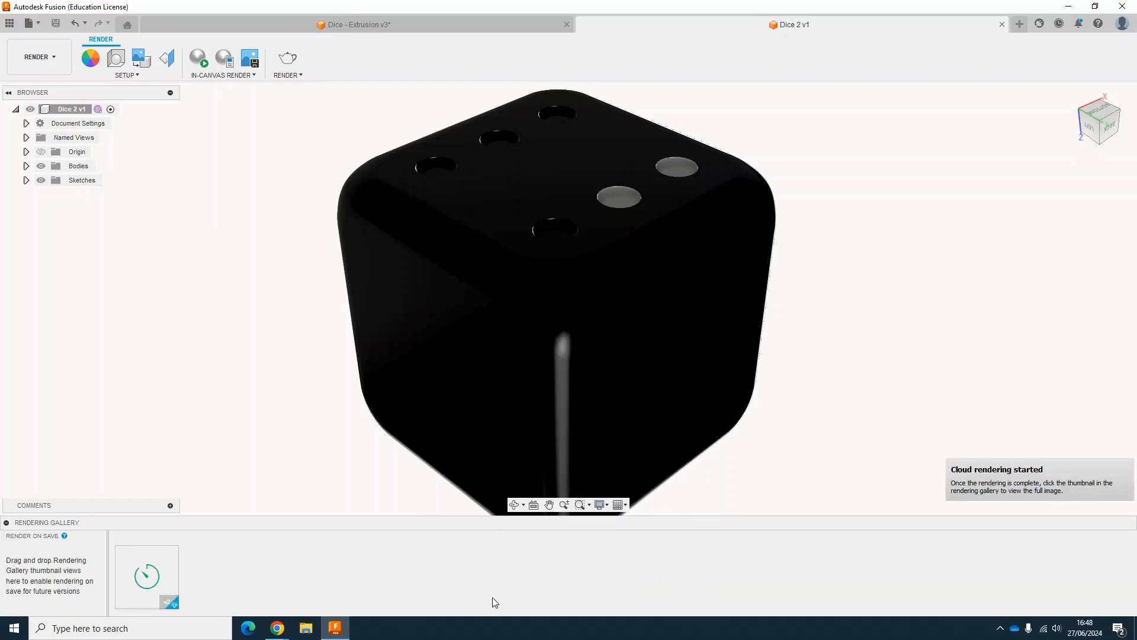
mouse_move(169, 585)
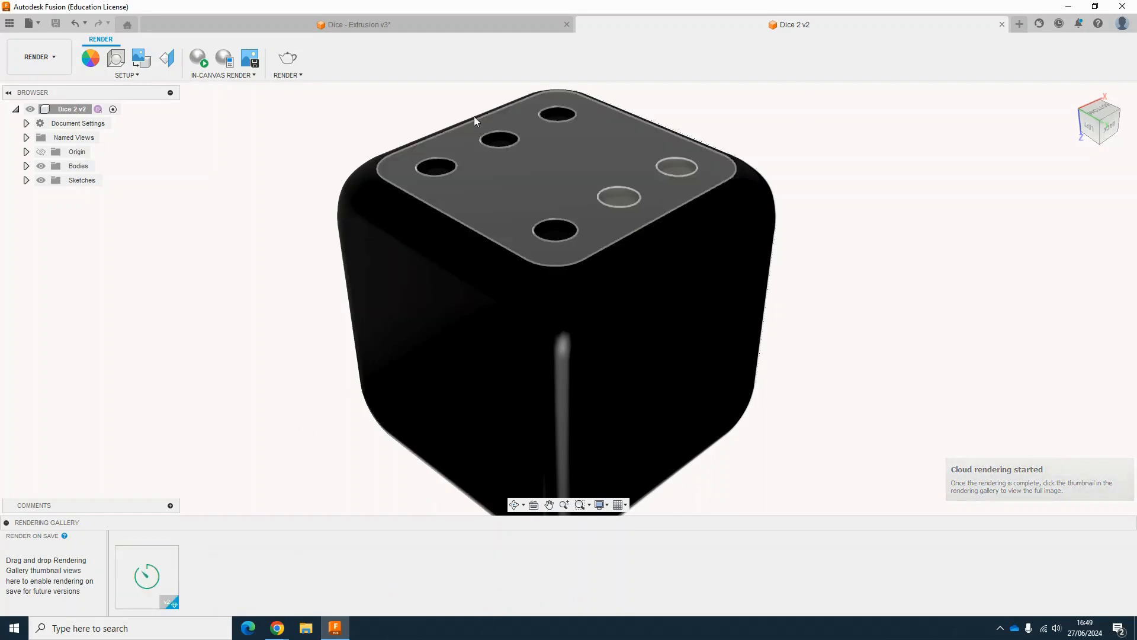
Step: Open the reference design's finished rendering from its rendering gallery to examine it, then close it
left_click(424, 21)
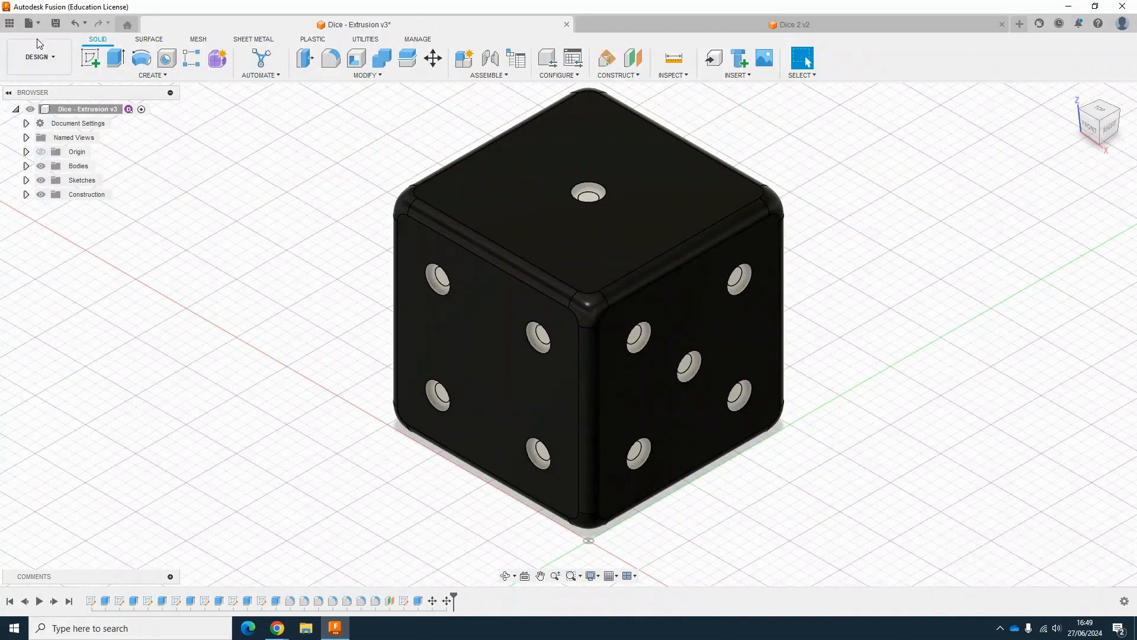
left_click(49, 53)
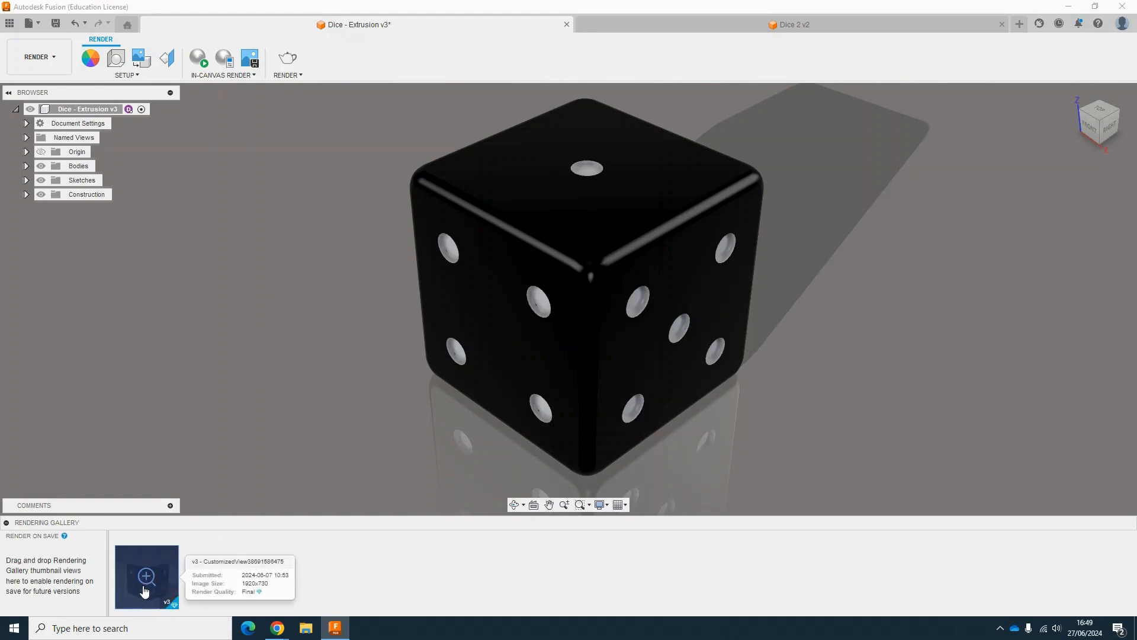
left_click(147, 577)
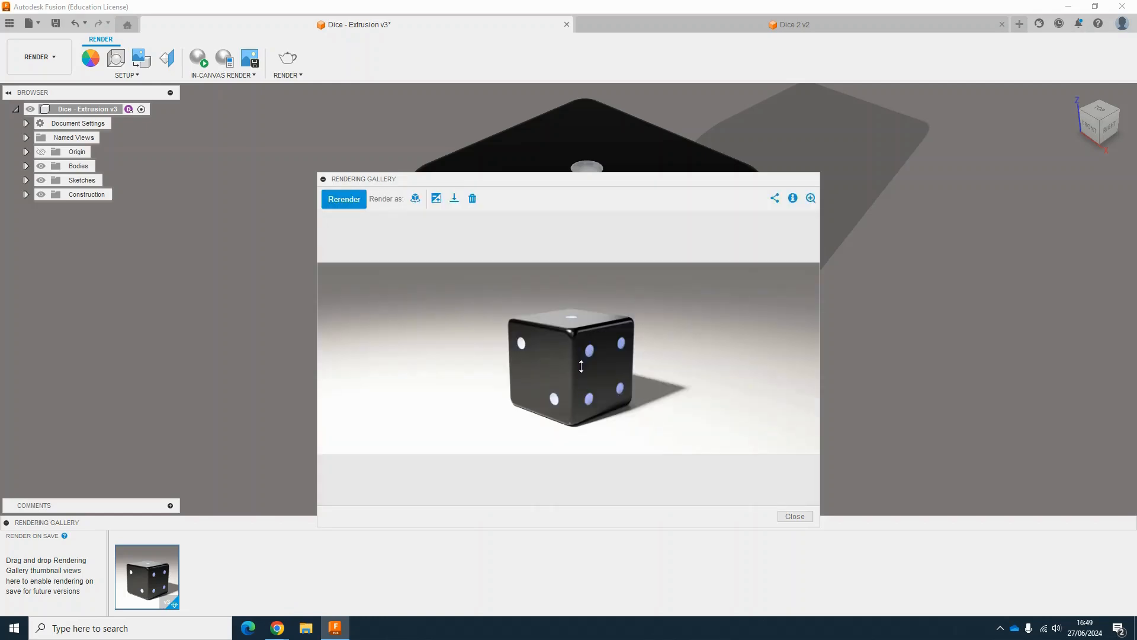
left_click(788, 518)
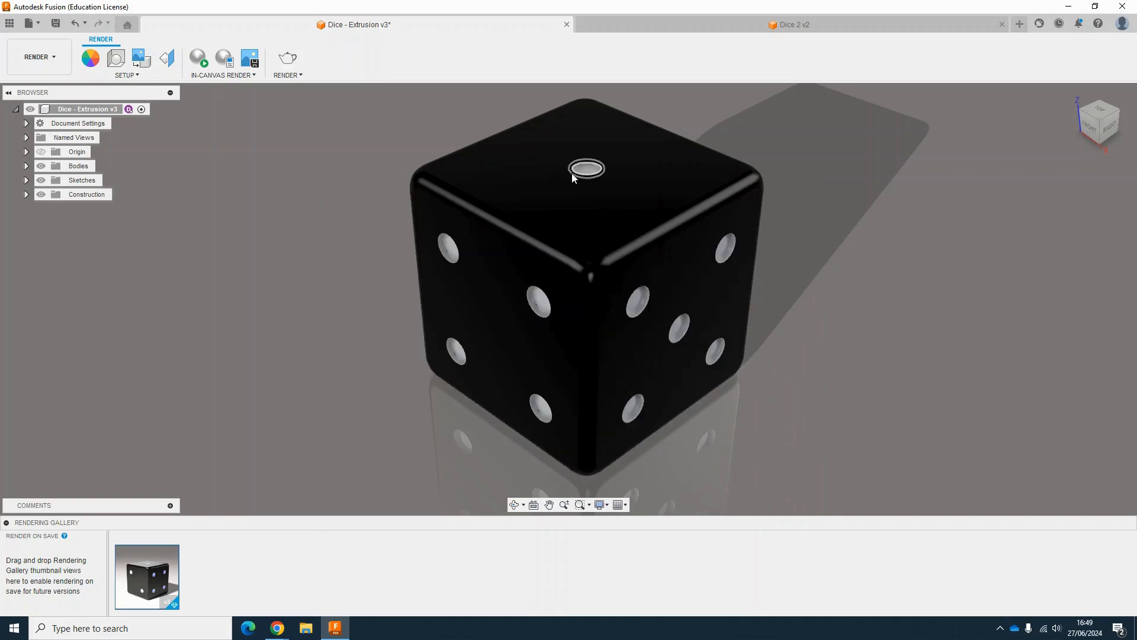
Step: Return to the new dice design and switch it back to the Design workspace
left_click(666, 25)
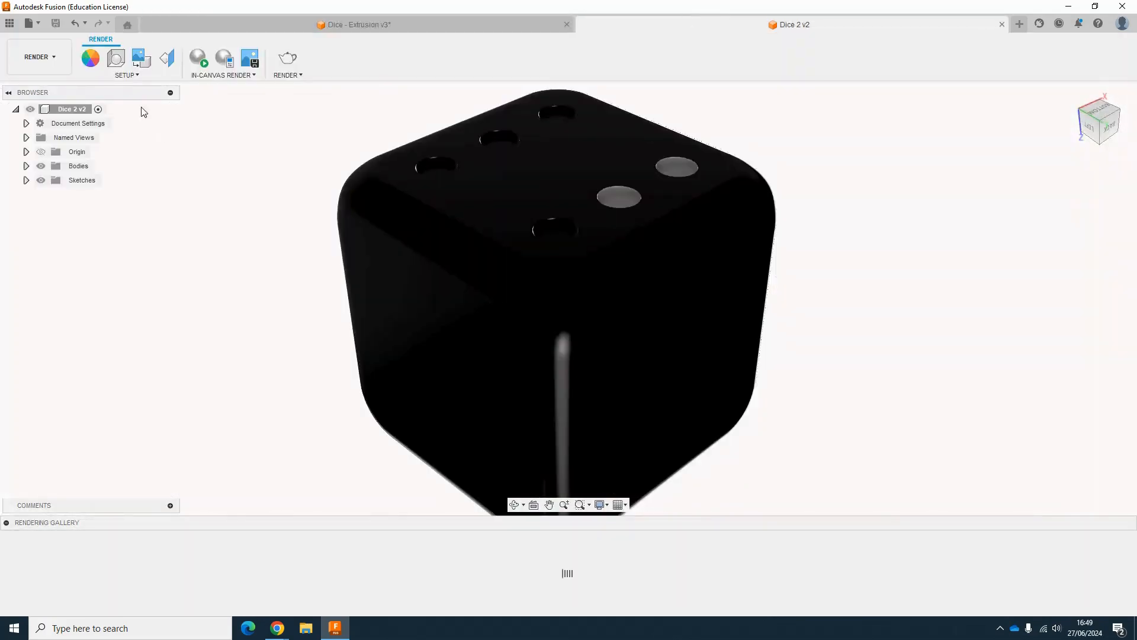
left_click(48, 62)
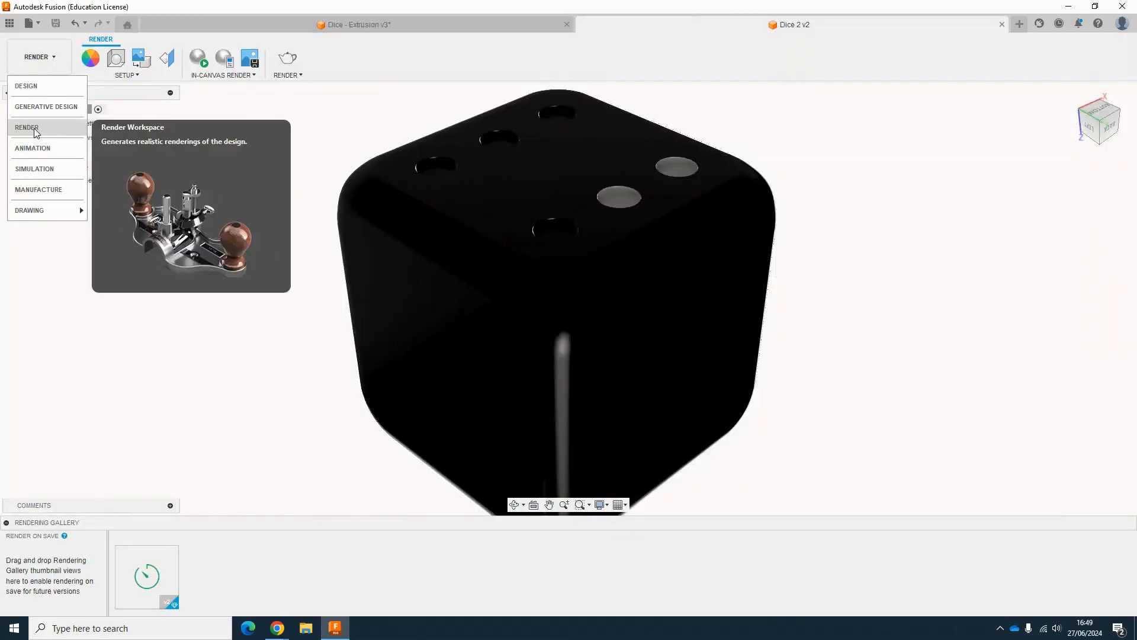
left_click(30, 86)
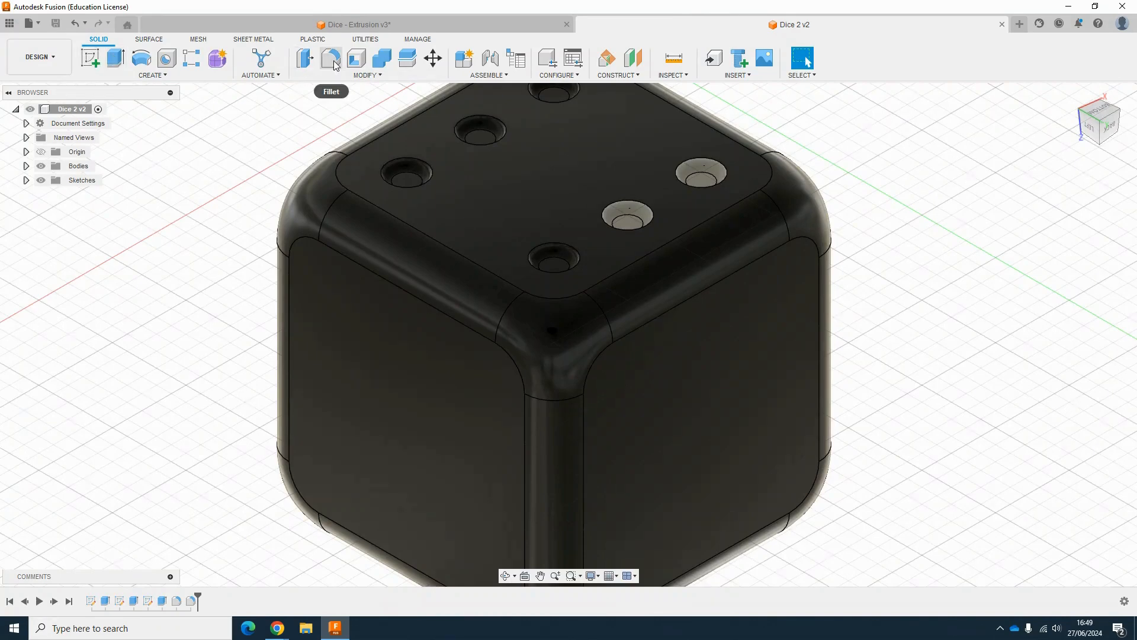
left_click(168, 79)
mouse_move(128, 315)
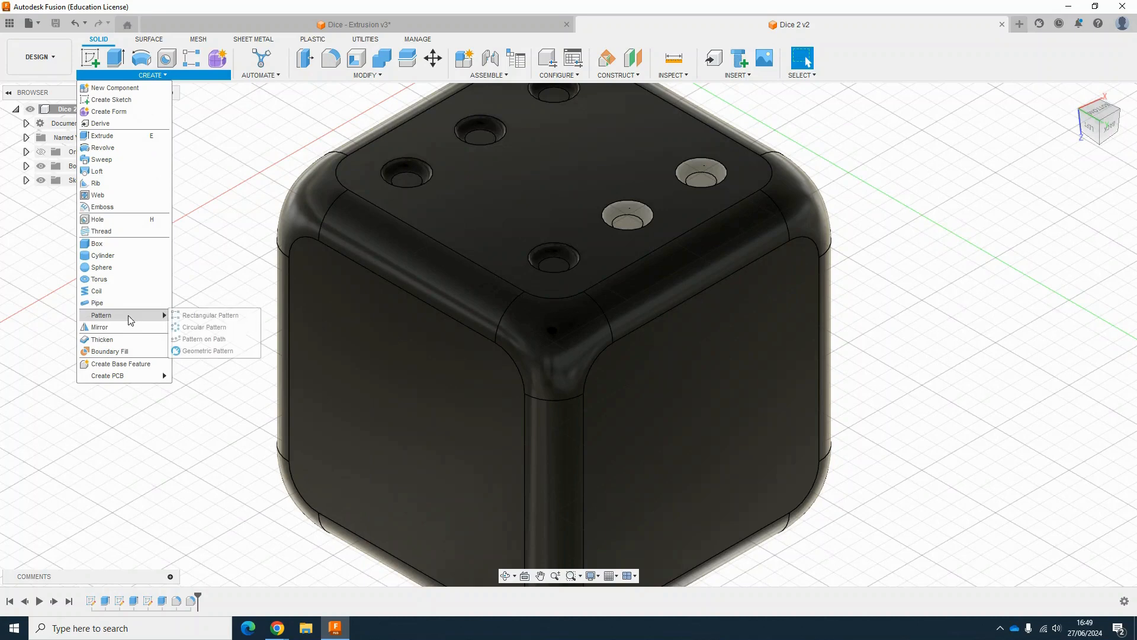
left_click(58, 67)
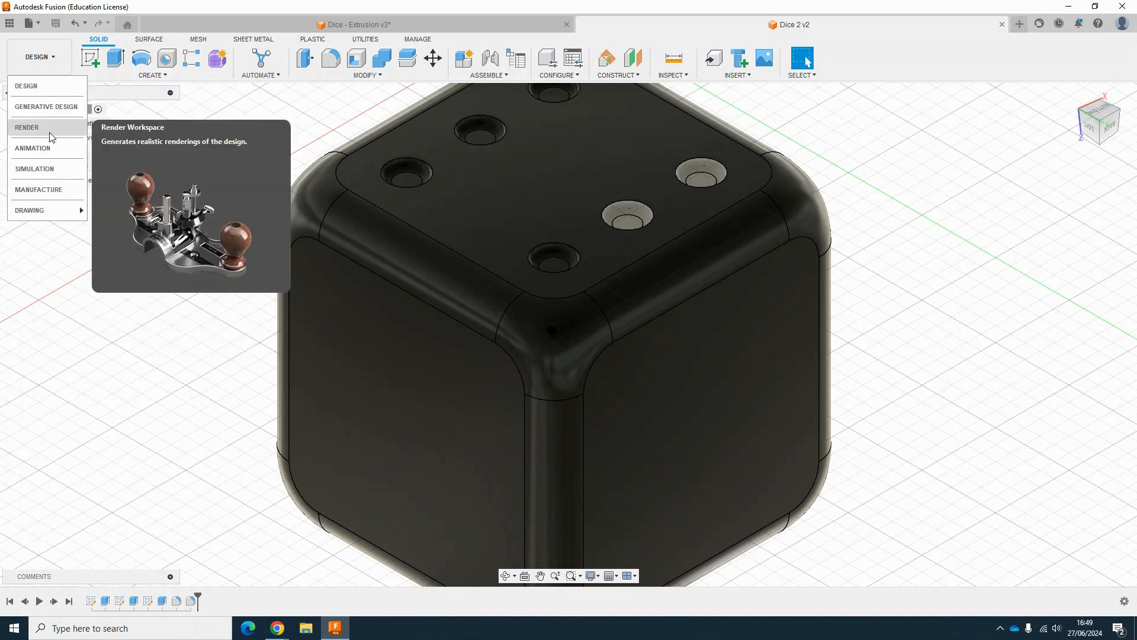
left_click(136, 364)
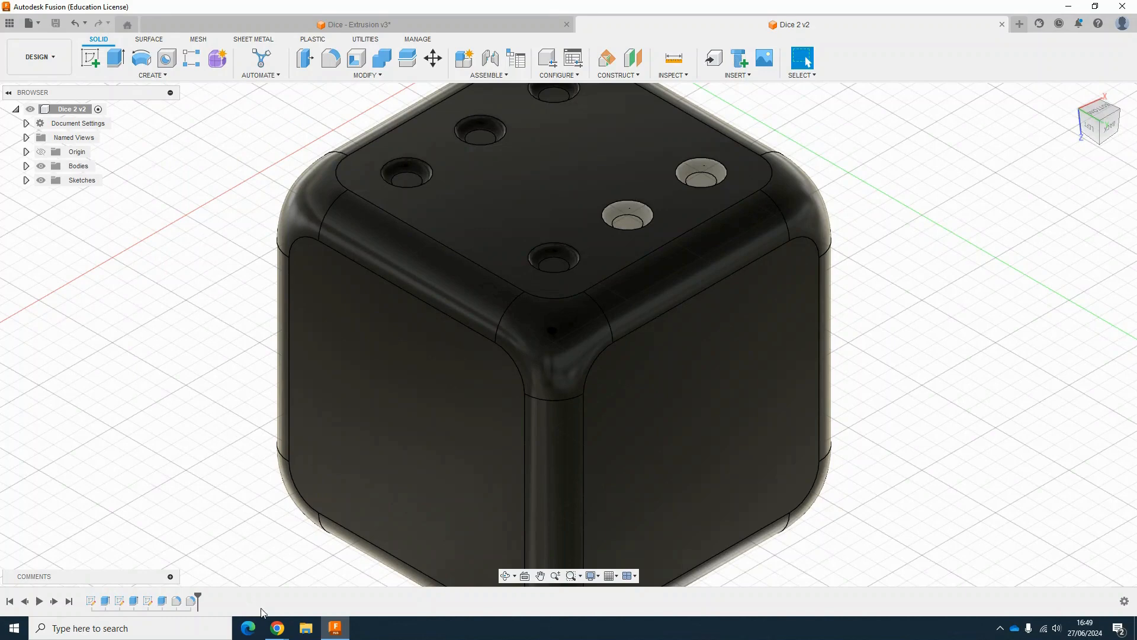
mouse_move(277, 628)
left_click(332, 583)
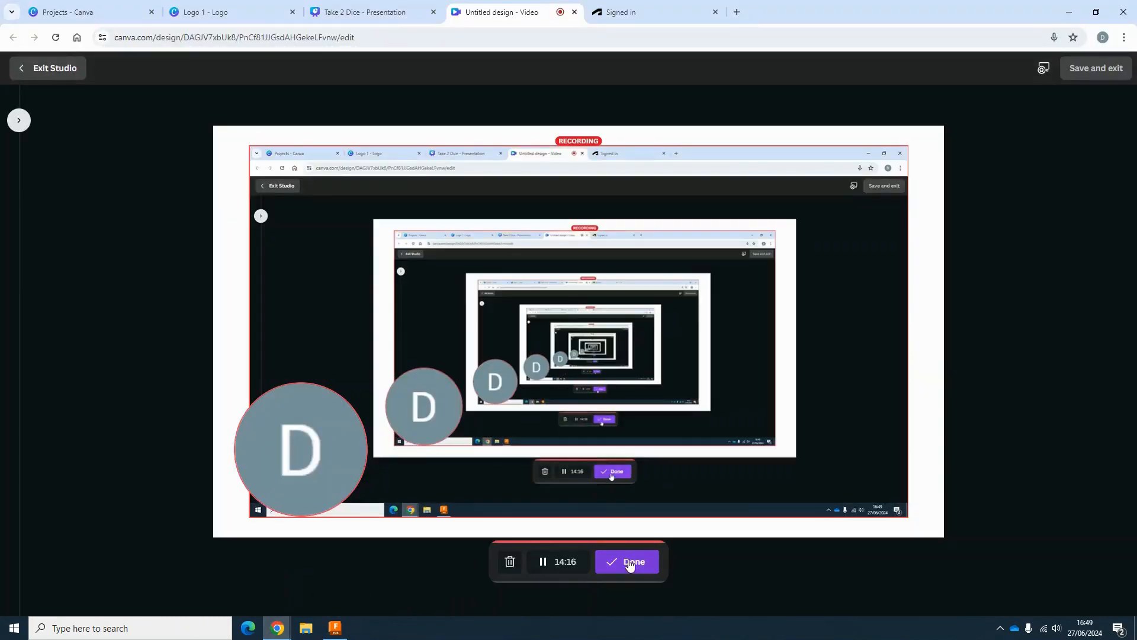